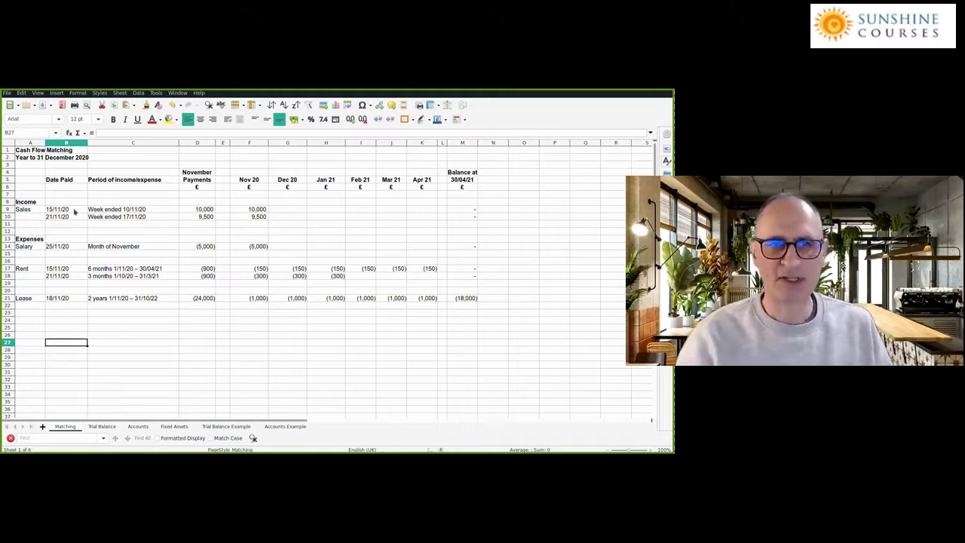
Examine the first sales entry in row 9, from its payment date and period to the amount and November 2020 allocation.
{"action": "left_click", "coordinate": [74, 211]}
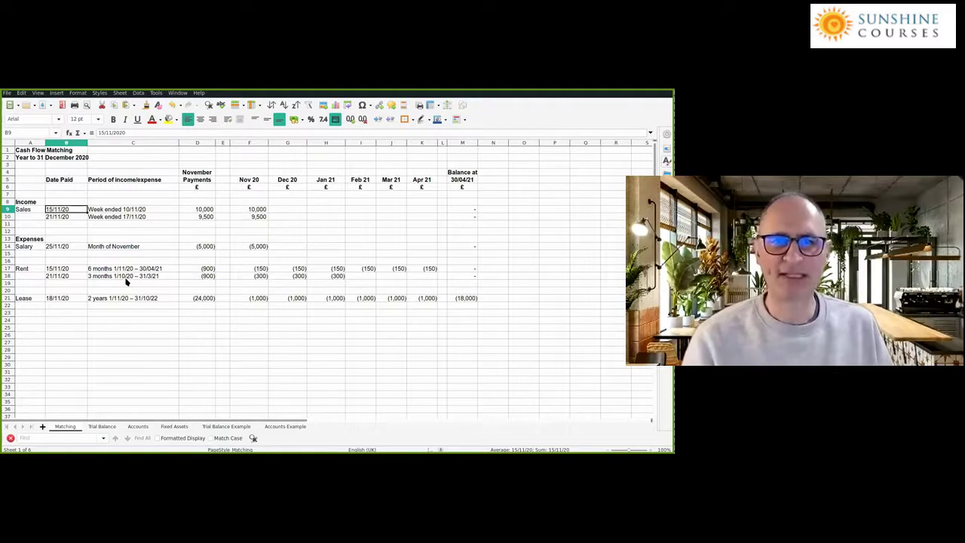
{"action": "key", "text": "Right"}
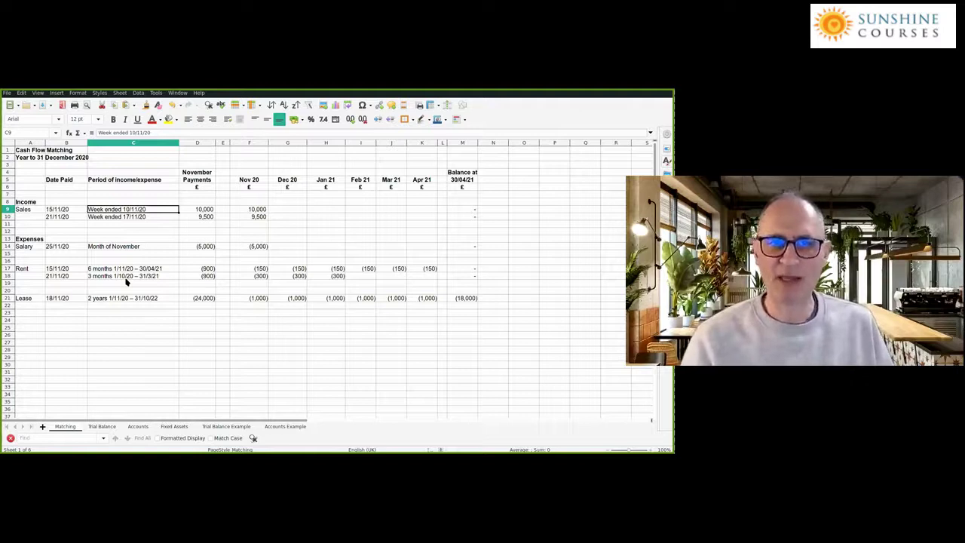
{"action": "key", "text": "Left"}
{"action": "key", "text": "Right"}
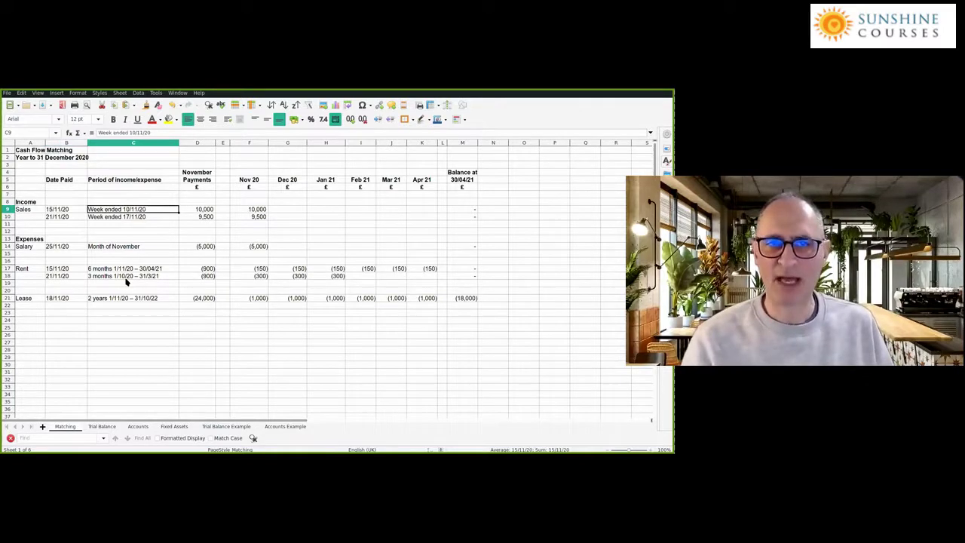
{"action": "key", "text": "Right"}
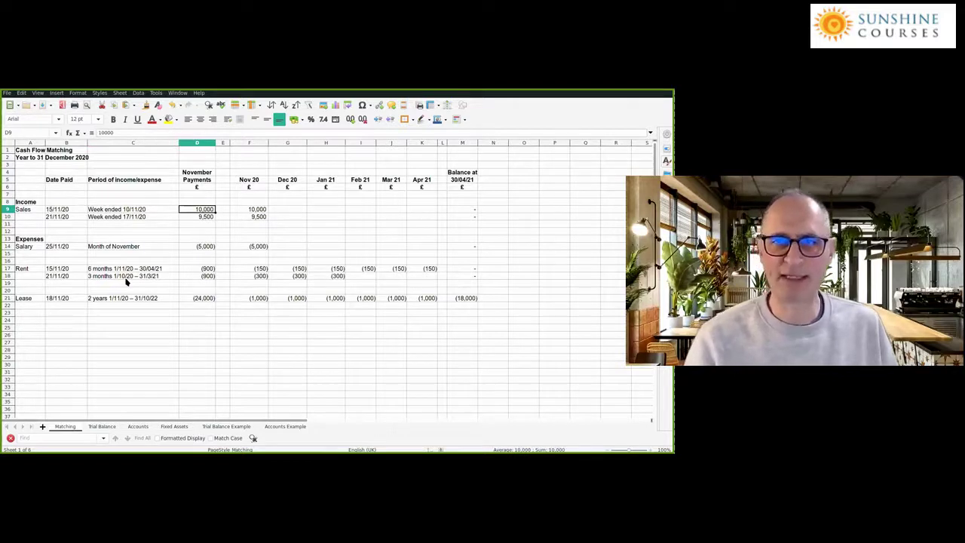
{"action": "key", "text": "Down"}
{"action": "key", "text": "Down"}
{"action": "key", "text": "Down"}
{"action": "key", "text": "Down"}
{"action": "key", "text": "Down"}
{"action": "key", "text": "Up"}
{"action": "key", "text": "Up"}
{"action": "key", "text": "Up"}
{"action": "key", "text": "Up"}
{"action": "key", "text": "Up"}
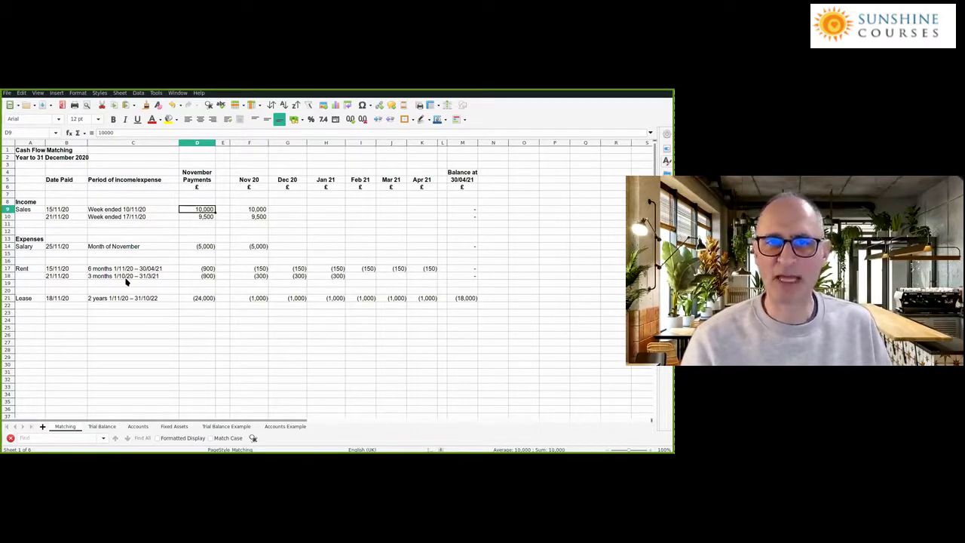
{"action": "key", "text": "Right"}
{"action": "key", "text": "Right"}
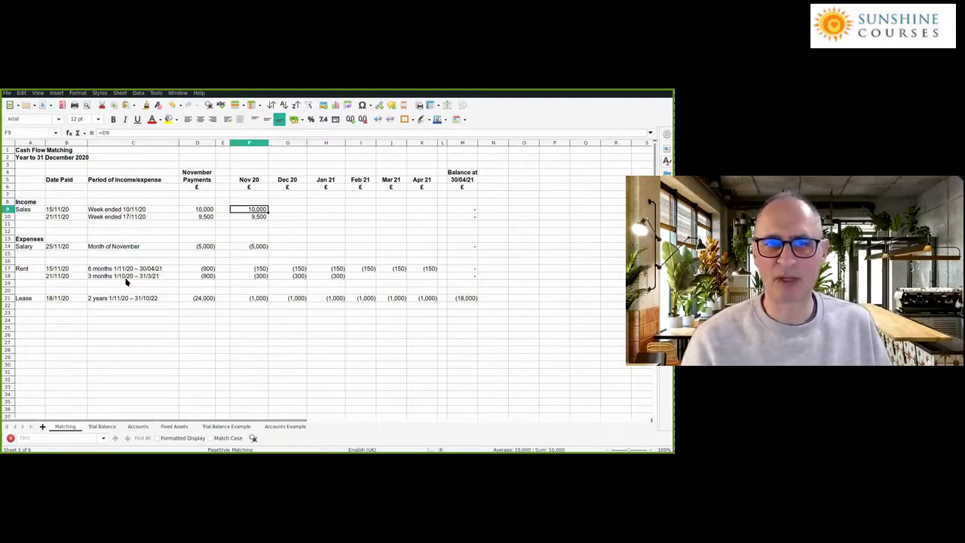
Review the second sales entry in row 10, comparing its payment date, period and received amount with the November 2020 allocation.
{"action": "key", "text": "Left"}
{"action": "key", "text": "Left"}
{"action": "key", "text": "Left"}
{"action": "key", "text": "Left"}
{"action": "key", "text": "Down"}
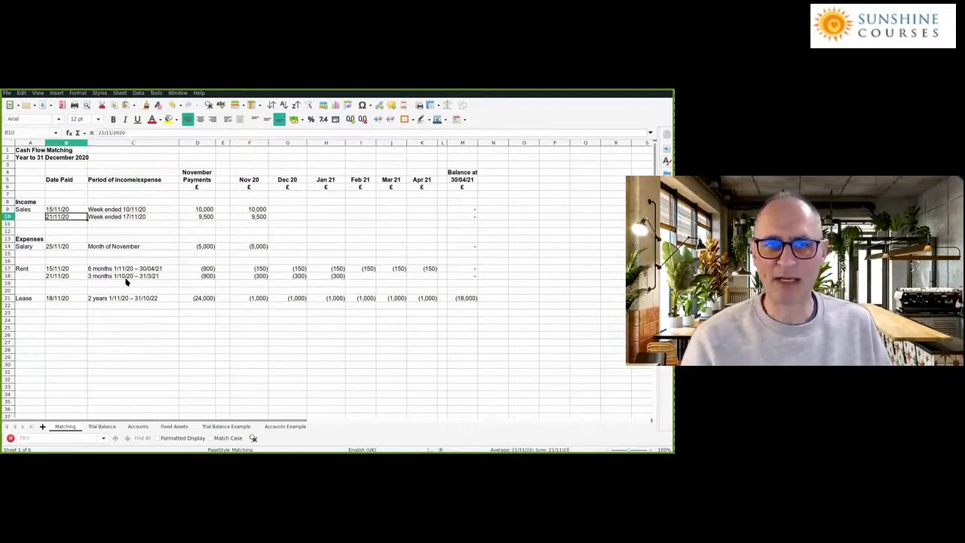
{"action": "key", "text": "Right"}
{"action": "key", "text": "Left"}
{"action": "key", "text": "Right"}
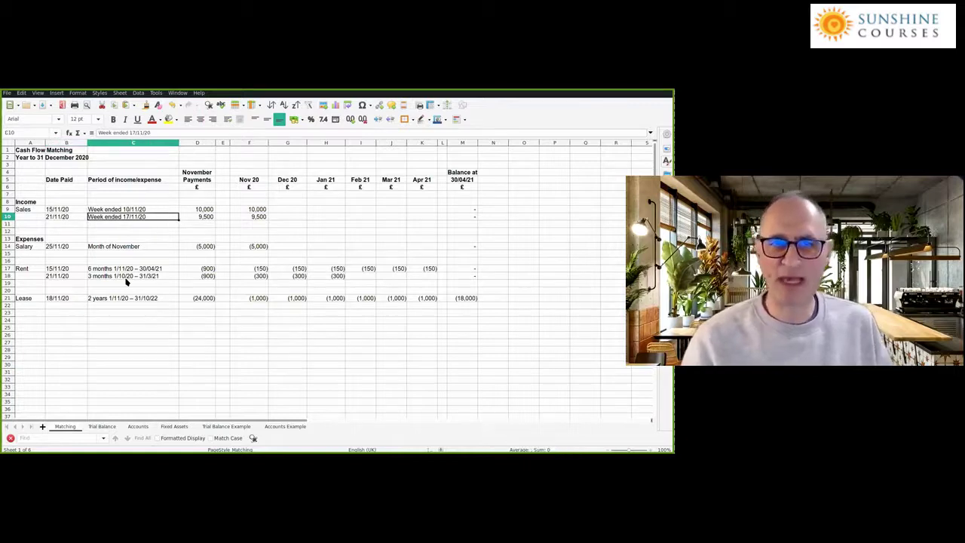
{"action": "key", "text": "Right"}
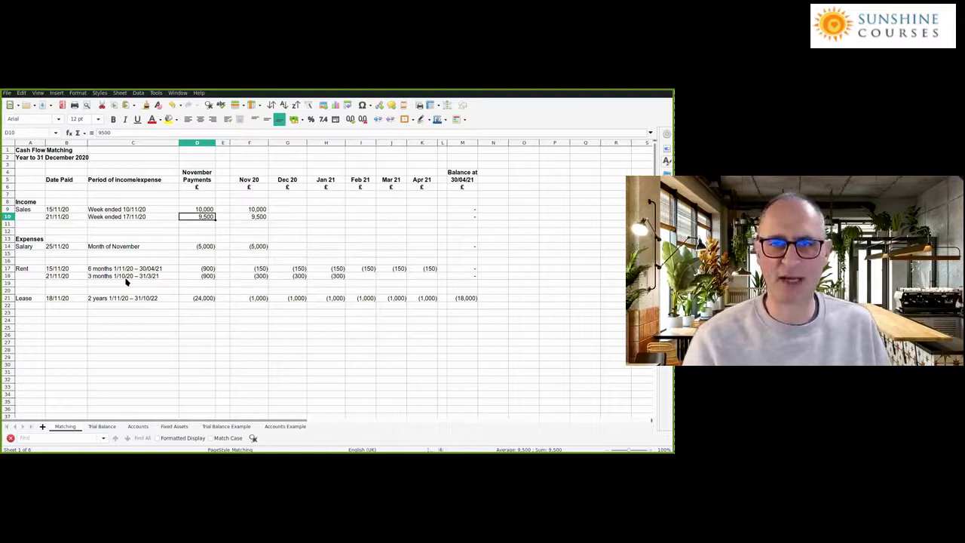
{"action": "key", "text": "Right"}
{"action": "key", "text": "Right"}
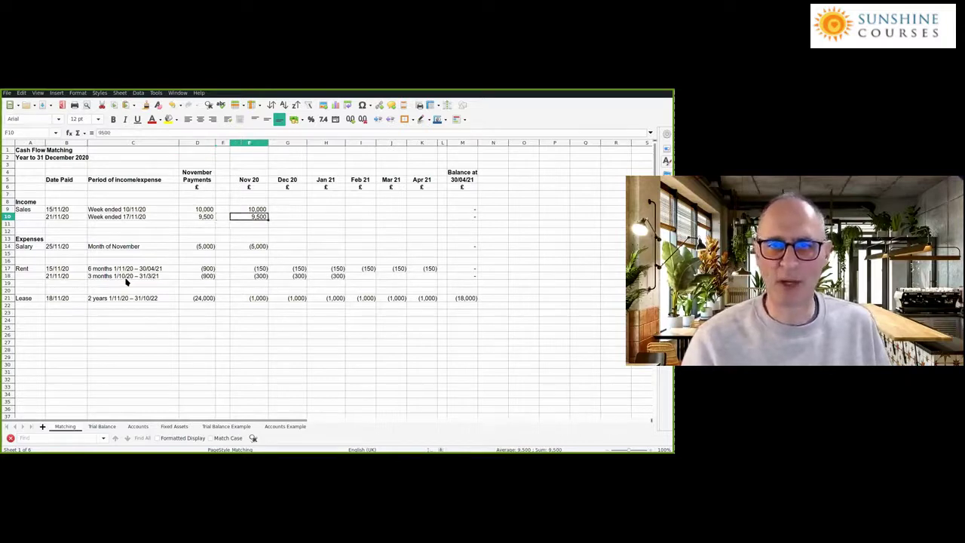
{"action": "key", "text": "Left"}
{"action": "key", "text": "Left"}
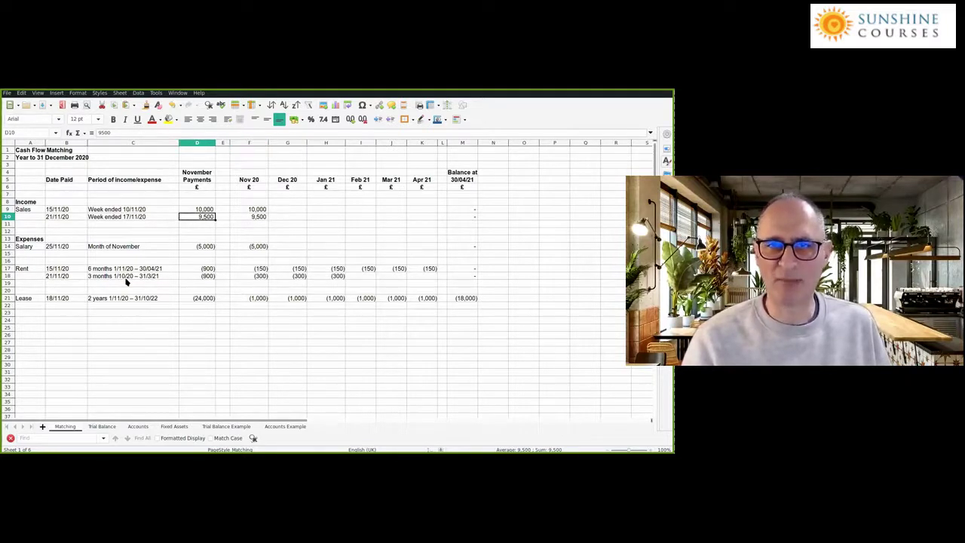
{"action": "key", "text": "Right"}
{"action": "key", "text": "Right"}
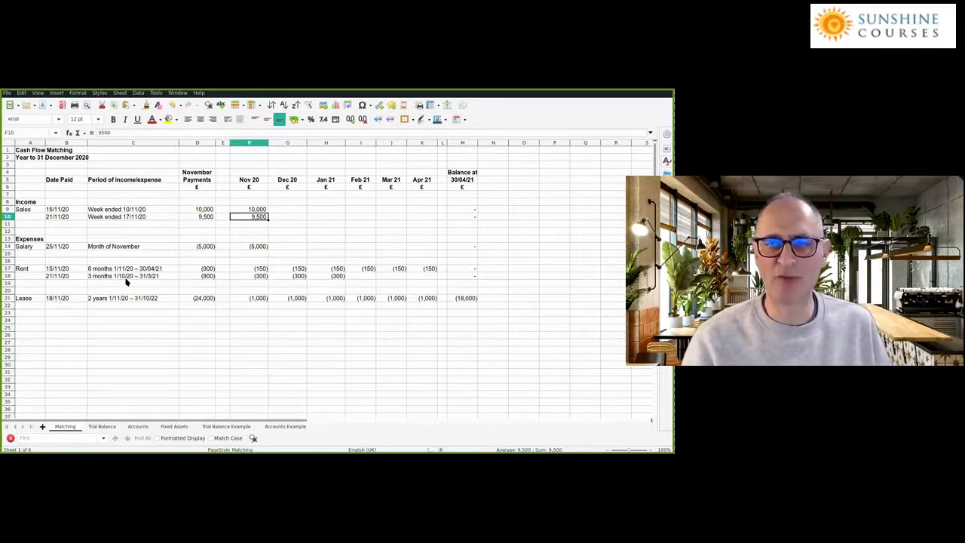
Examine the salary entry in row 14, comparing its period and payment with the November 2020 expense.
{"action": "key", "text": "Left"}
{"action": "key", "text": "Down"}
{"action": "key", "text": "Down"}
{"action": "key", "text": "Down"}
{"action": "key", "text": "Down"}
{"action": "key", "text": "Left"}
{"action": "key", "text": "Left"}
{"action": "key", "text": "Left"}
{"action": "key", "text": "Right"}
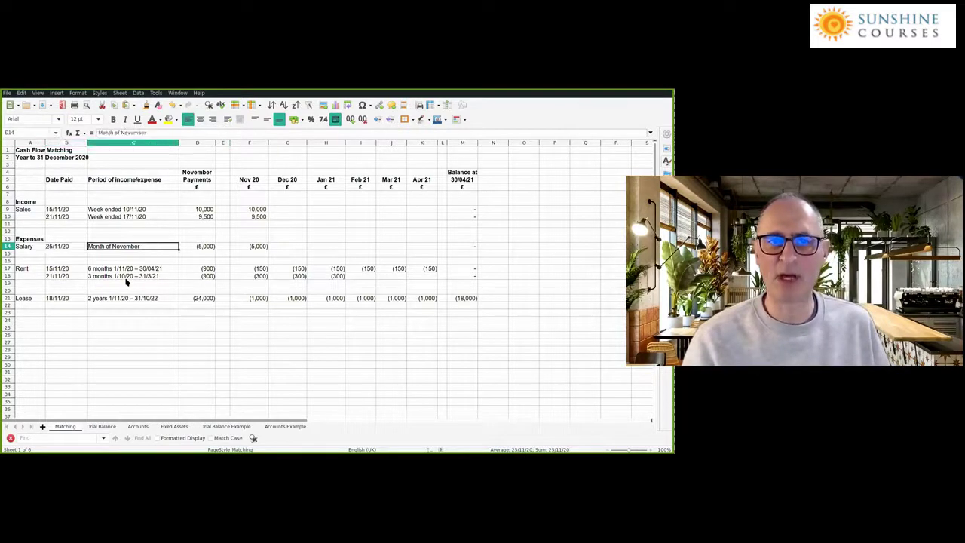
{"action": "key", "text": "Right"}
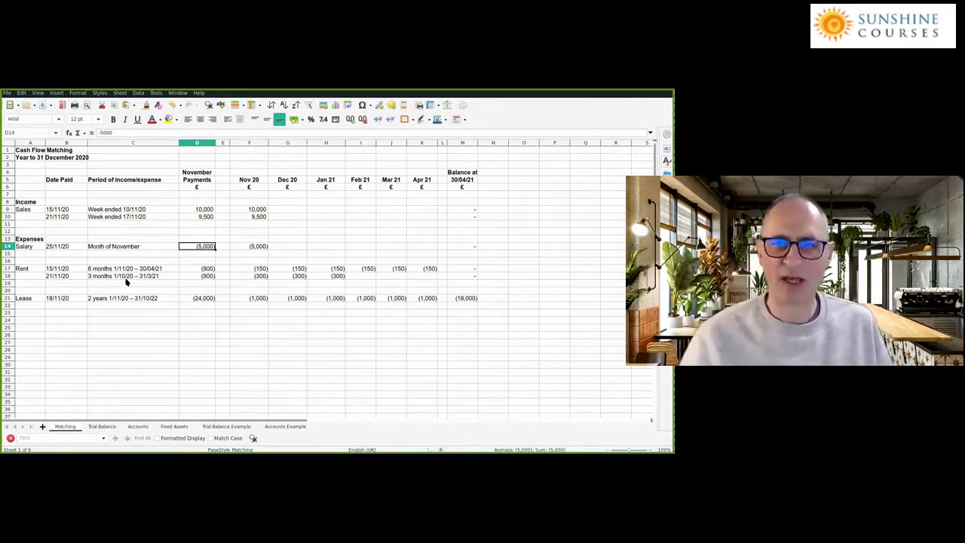
{"action": "key", "text": "Right"}
{"action": "key", "text": "Right"}
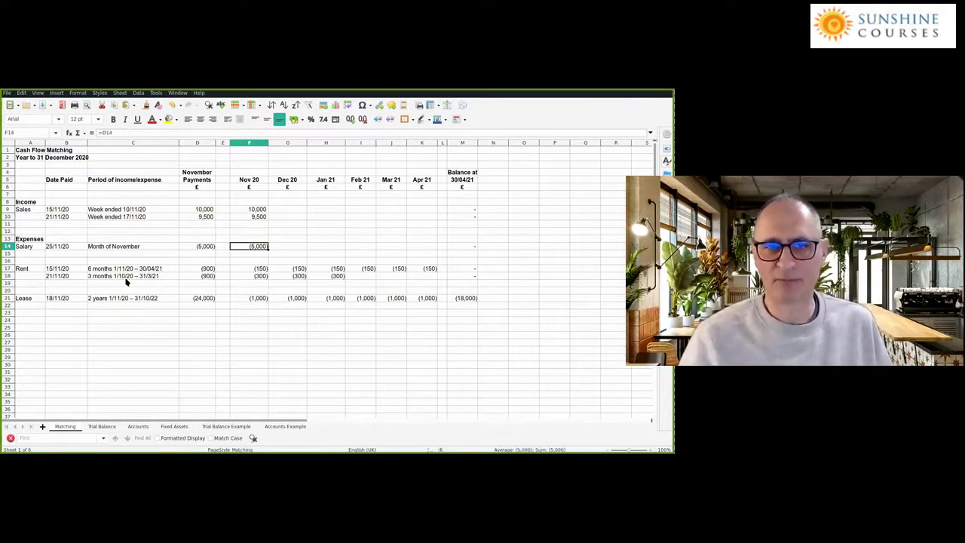
{"action": "key", "text": "Left"}
{"action": "key", "text": "Left"}
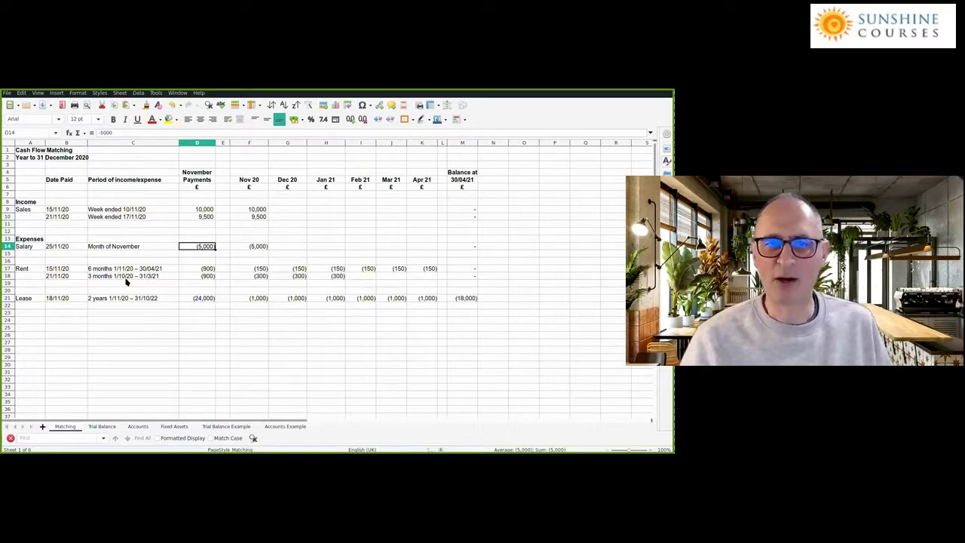
Examine the first rent entry in row 17, checking its payment date, six-month period, payment amount and November 2020 share.
{"action": "key", "text": "Down"}
{"action": "key", "text": "Down"}
{"action": "key", "text": "Down"}
{"action": "key", "text": "Left"}
{"action": "key", "text": "Left"}
{"action": "key", "text": "Left"}
{"action": "key", "text": "Right"}
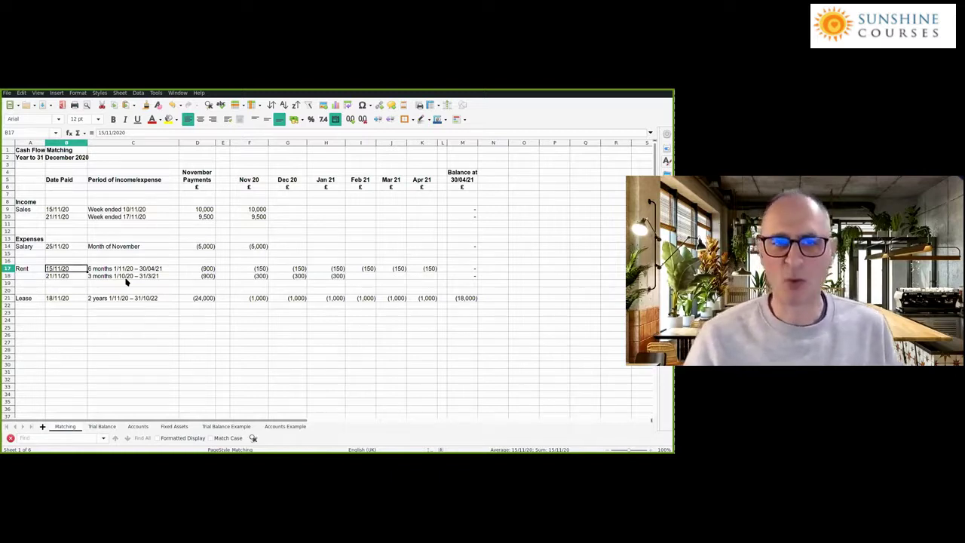
{"action": "key", "text": "Right"}
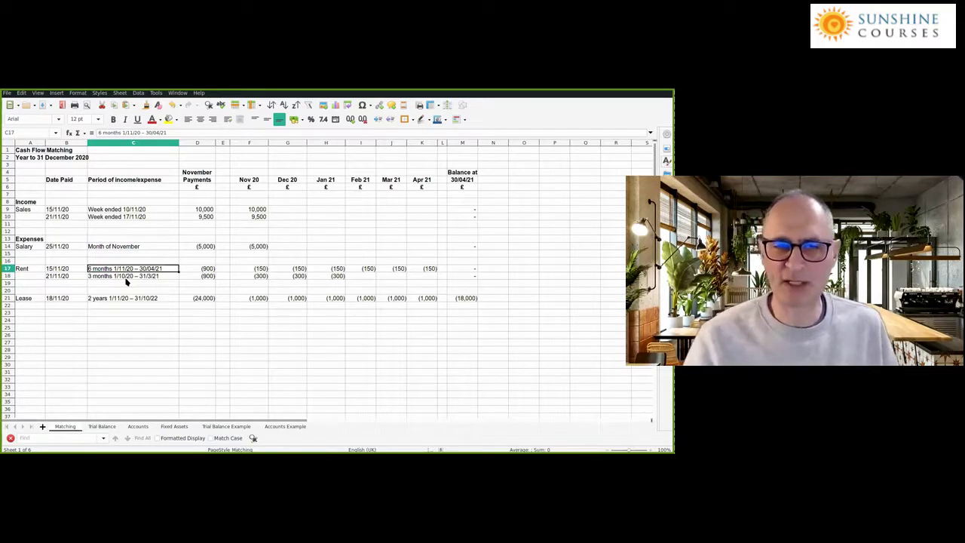
{"action": "key", "text": "Left"}
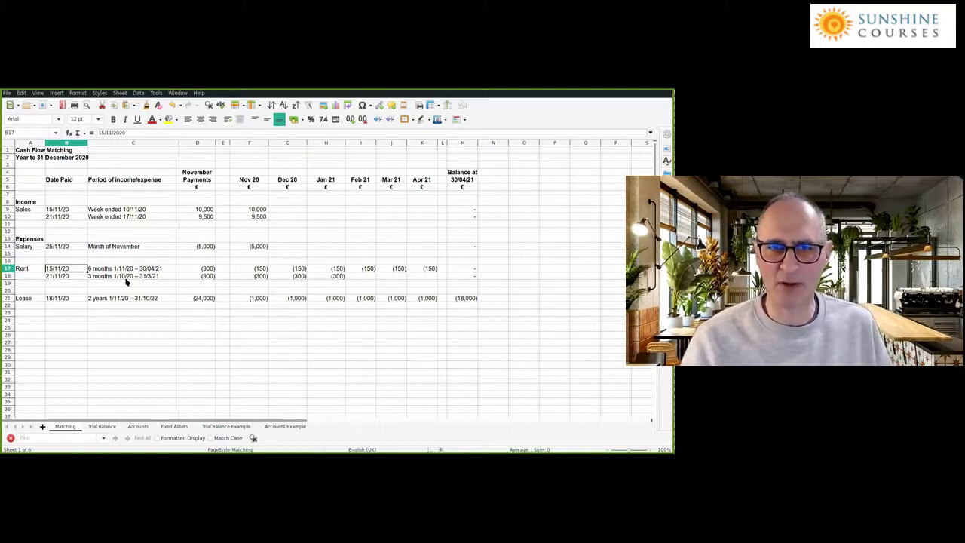
{"action": "key", "text": "Right"}
{"action": "key", "text": "Right"}
{"action": "key", "text": "Right"}
{"action": "type", "text": "="}
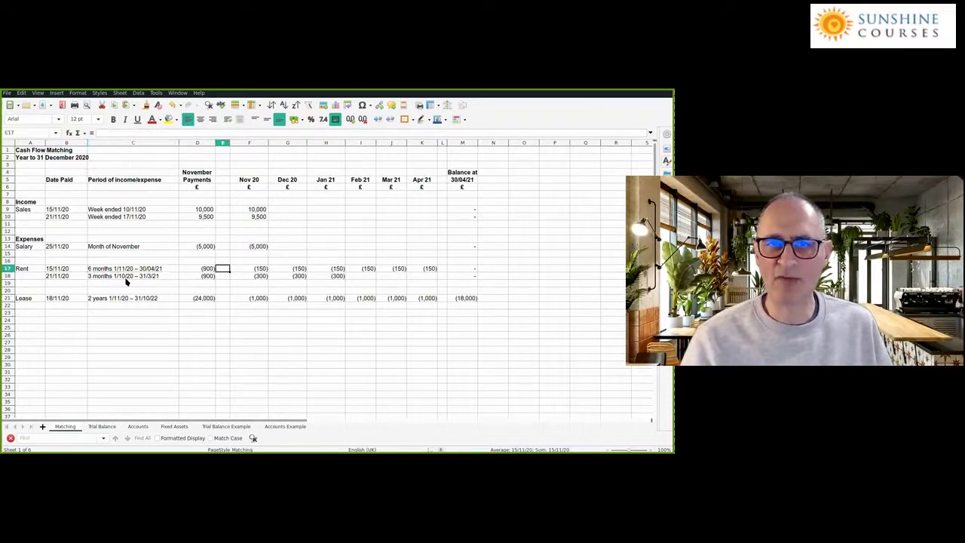
{"action": "key", "text": "Left"}
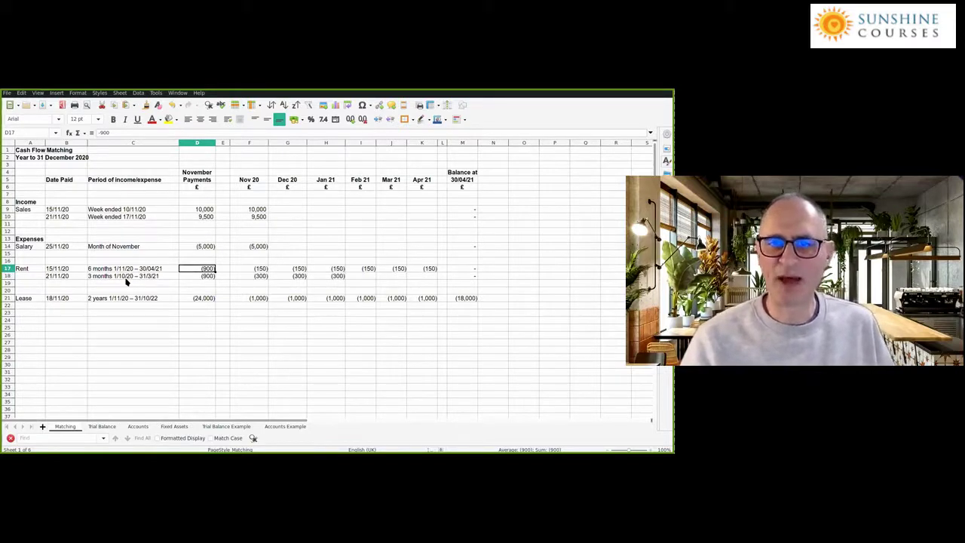
{"action": "key", "text": "Left"}
{"action": "key", "text": "Right"}
{"action": "key", "text": "Right"}
{"action": "key", "text": "Right"}
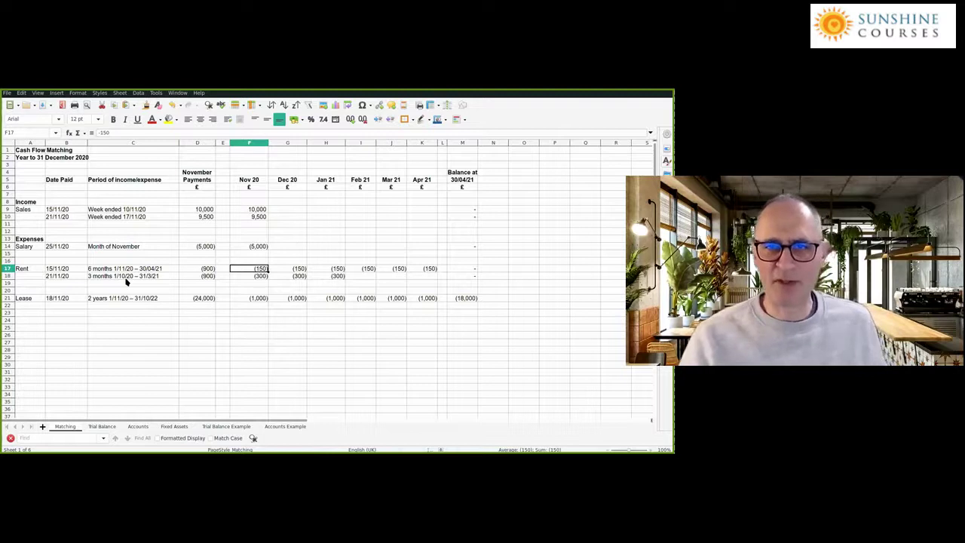
{"action": "key", "text": "Left"}
{"action": "key", "text": "Left"}
{"action": "key", "text": "Left"}
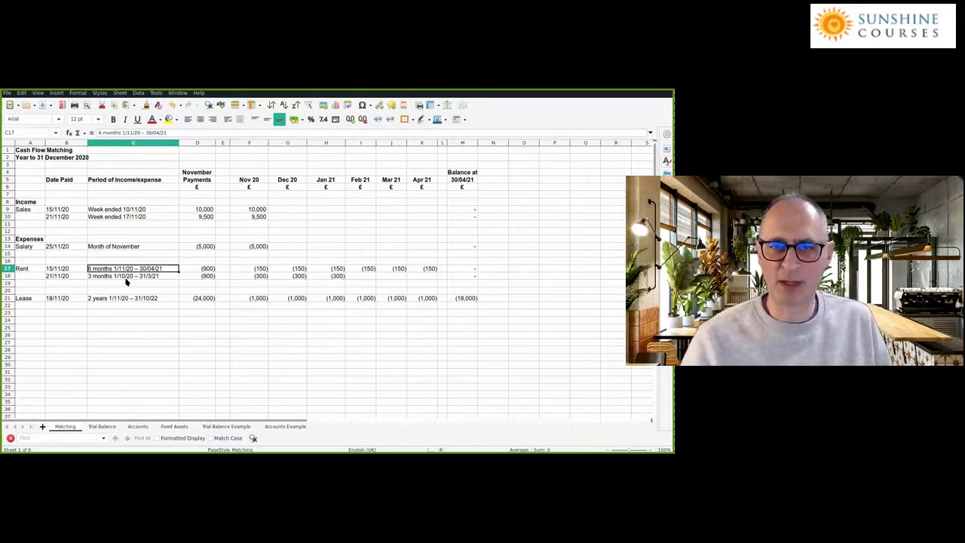
Review how the six-month rent payment in row 17 is spread across the months from Nov 20 to Apr 21.
{"action": "key", "text": "Right"}
{"action": "key", "text": "Right"}
{"action": "key", "text": "Right"}
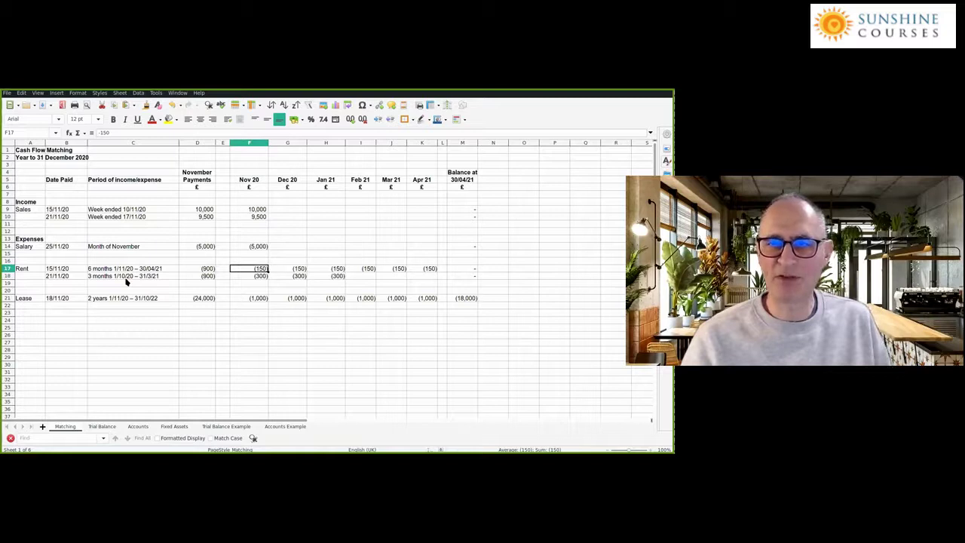
{"action": "key", "text": "Right"}
{"action": "key", "text": "Right"}
{"action": "key", "text": "Right"}
{"action": "key", "text": "Right"}
{"action": "key", "text": "Right"}
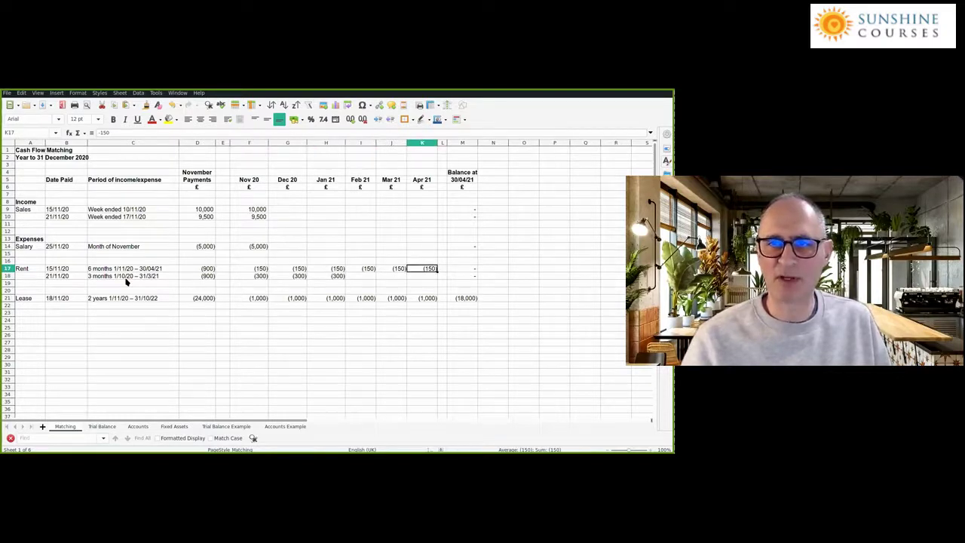
{"action": "key", "text": "Left"}
{"action": "key", "text": "Left"}
{"action": "key", "text": "Left"}
{"action": "key", "text": "Left"}
{"action": "key", "text": "Left"}
{"action": "key", "text": "Left"}
{"action": "key", "text": "Left"}
{"action": "key", "text": "Left"}
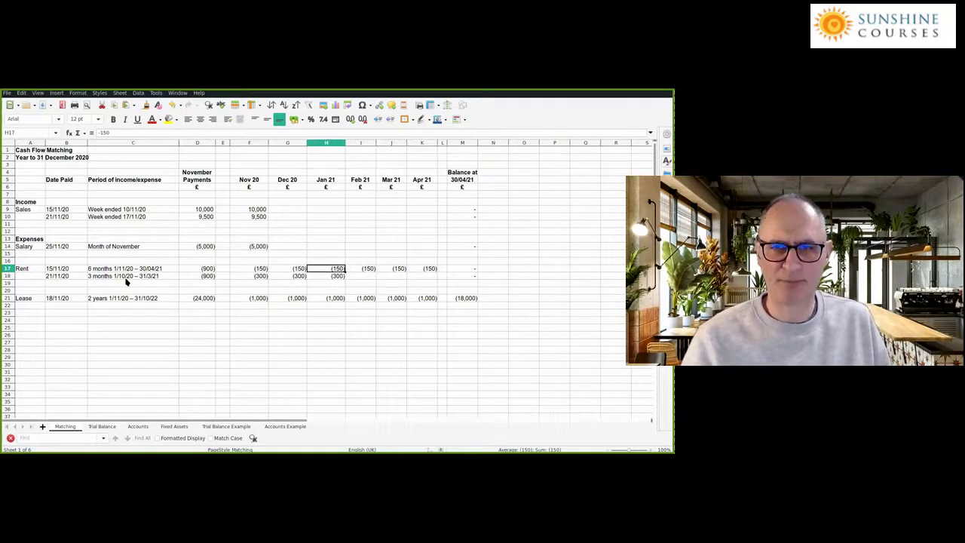
Correct the second rent entry's period in C18 to read "3 months 1/11/20 – 28/2/21".
{"action": "key", "text": "Down"}
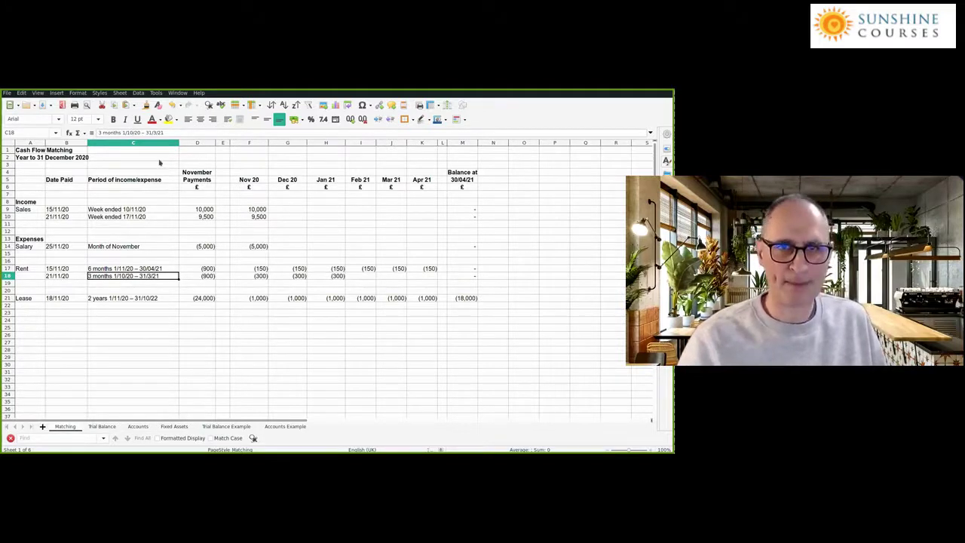
{"action": "key", "text": "F2"}
{"action": "key", "text": "Left"}
{"action": "key", "text": "Left"}
{"action": "key", "text": "Left"}
{"action": "key", "text": "Left"}
{"action": "key", "text": "Left"}
{"action": "key", "text": "Left"}
{"action": "key", "text": "Left"}
{"action": "key", "text": "Left"}
{"action": "key", "text": "Left"}
{"action": "key", "text": "Left"}
{"action": "key", "text": "BackSpace"}
{"action": "type", "text": "1"}
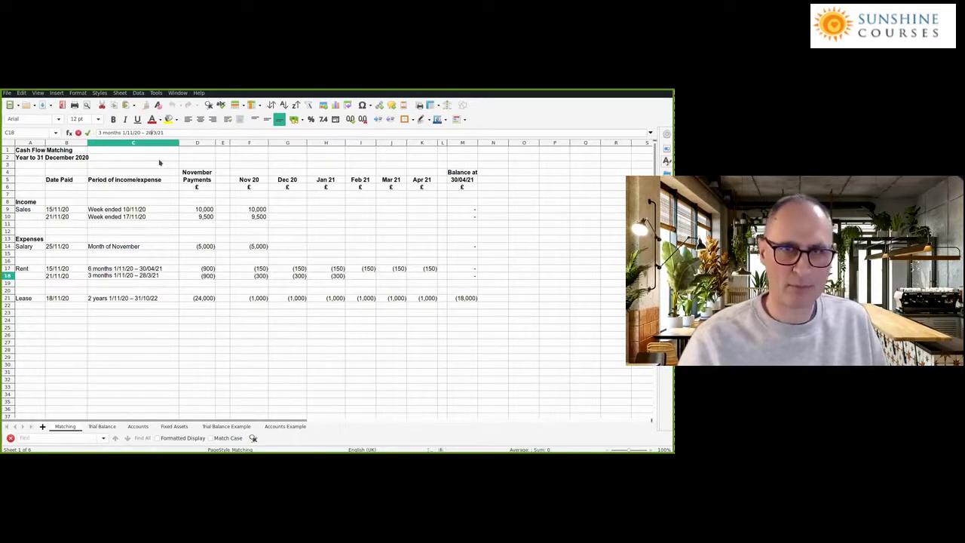
{"action": "key", "text": "End"}
{"action": "key", "text": "Left"}
{"action": "key", "text": "Left"}
{"action": "key", "text": "Left"}
{"action": "key", "text": "BackSpace"}
{"action": "type", "text": "2"}
{"action": "key", "text": "Return"}
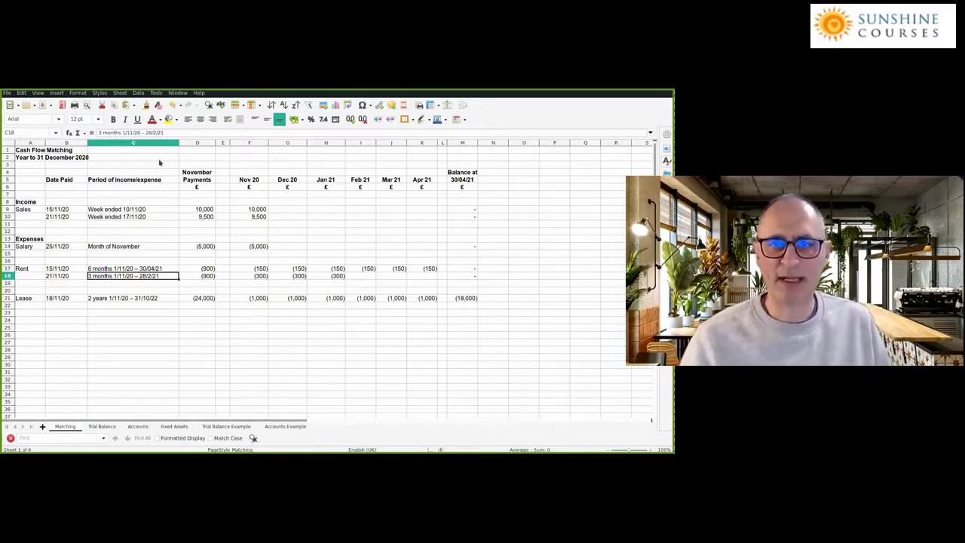
Review the second rent entry's payment in row 18 and how it is spread across Nov 20, Dec 20 and Jan 21.
{"action": "key", "text": "Right"}
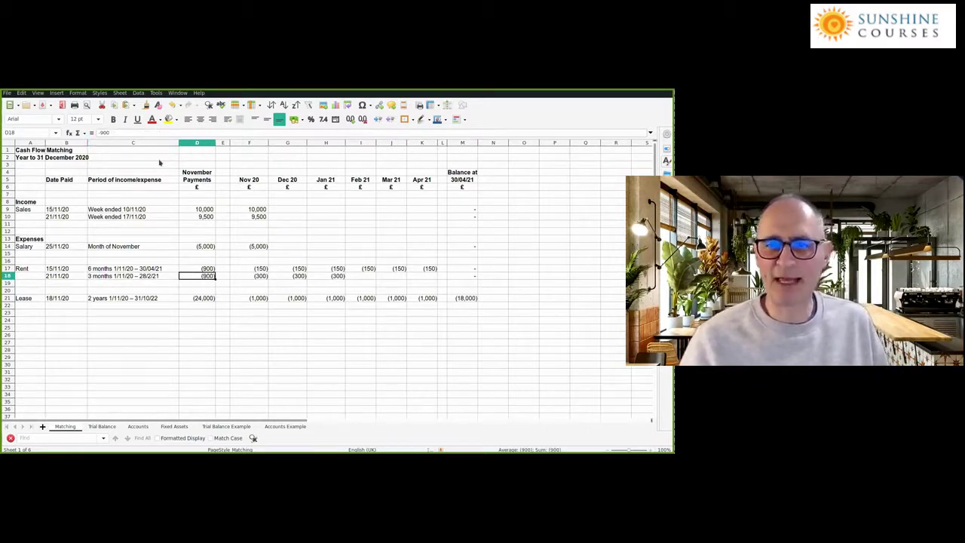
{"action": "key", "text": "Left"}
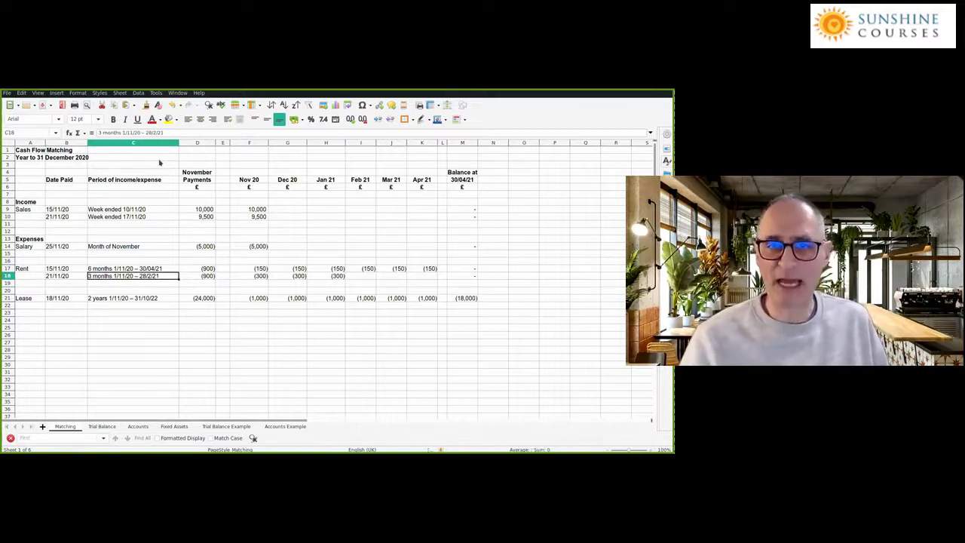
{"action": "key", "text": "Right"}
{"action": "key", "text": "Right"}
{"action": "key", "text": "Right"}
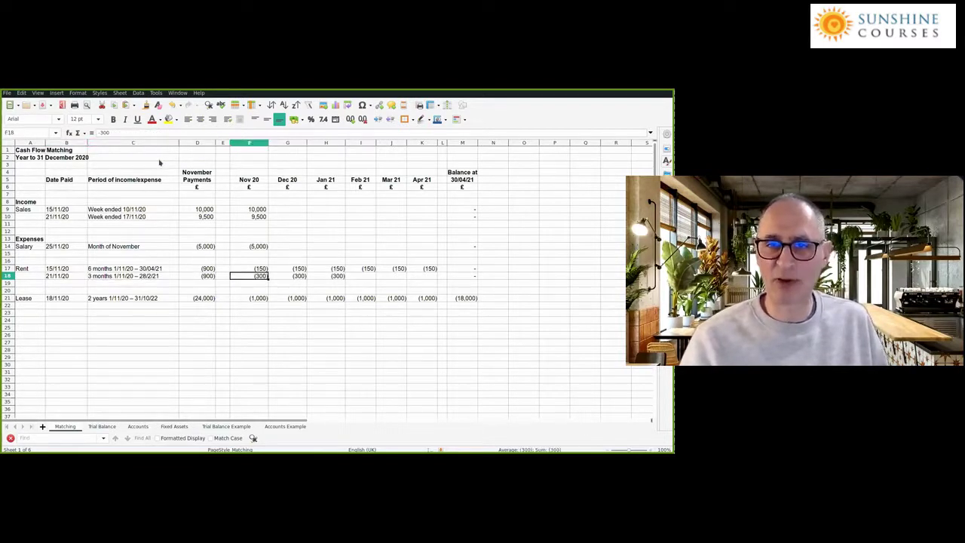
{"action": "key", "text": "Right"}
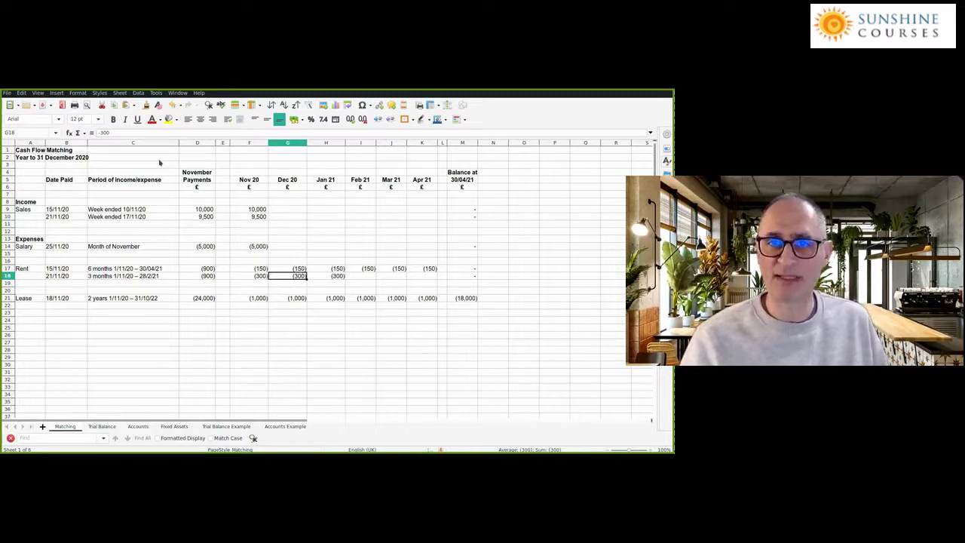
{"action": "key", "text": "Right"}
{"action": "key", "text": "Left"}
{"action": "key", "text": "Left"}
{"action": "key", "text": "Left"}
{"action": "key", "text": "Left"}
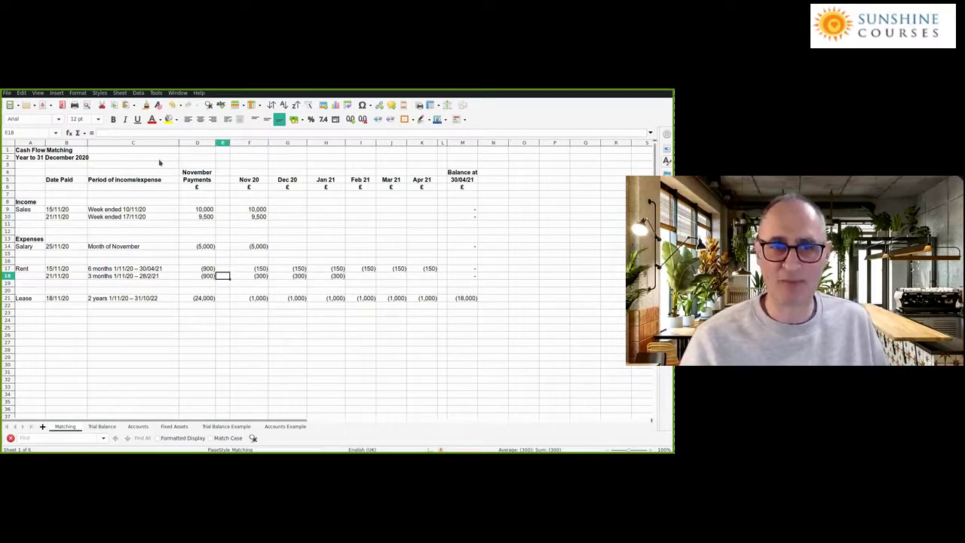
Examine the lease entry in row 21, checking its payment date, two-year period, payment amount and November 2020 share.
{"action": "key", "text": "Down"}
{"action": "key", "text": "Down"}
{"action": "key", "text": "Down"}
{"action": "key", "text": "Left"}
{"action": "key", "text": "Left"}
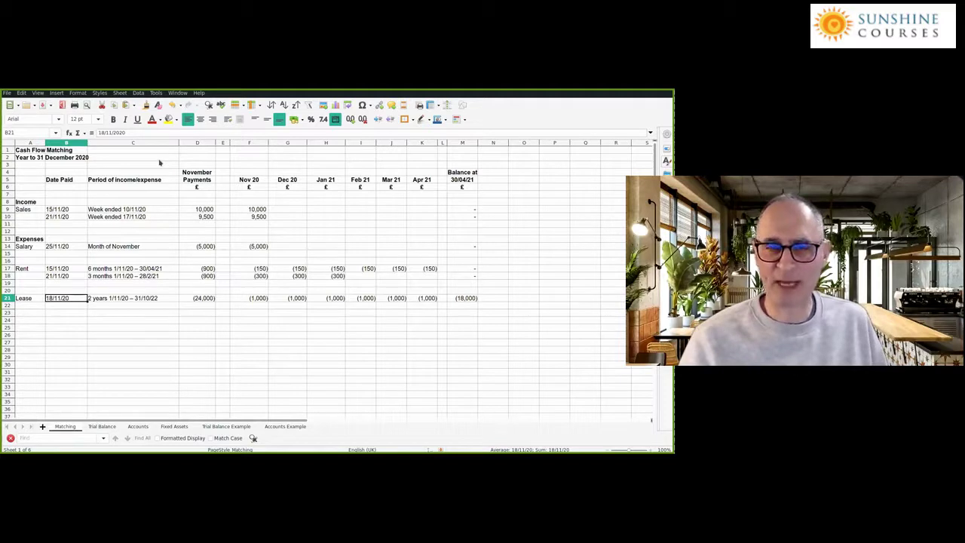
{"action": "key", "text": "Right"}
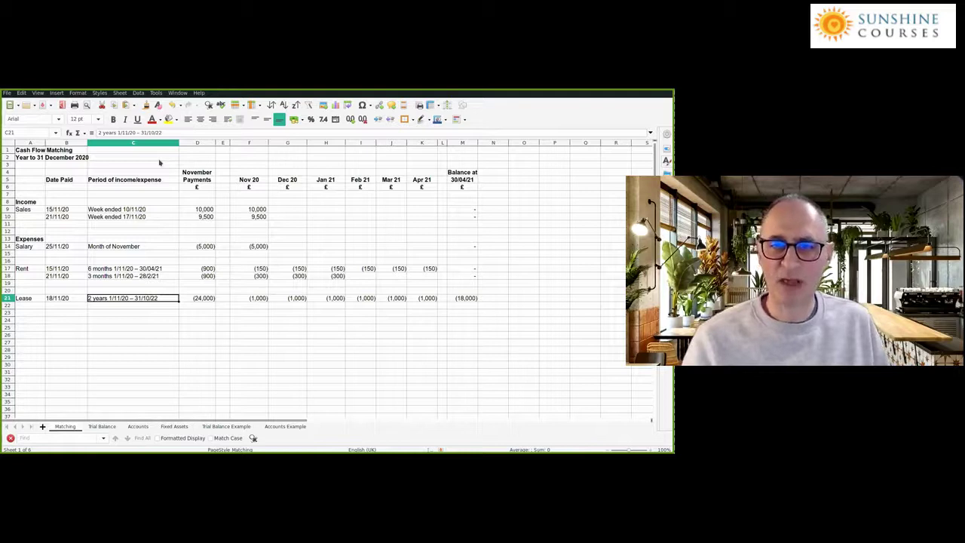
{"action": "key", "text": "Right"}
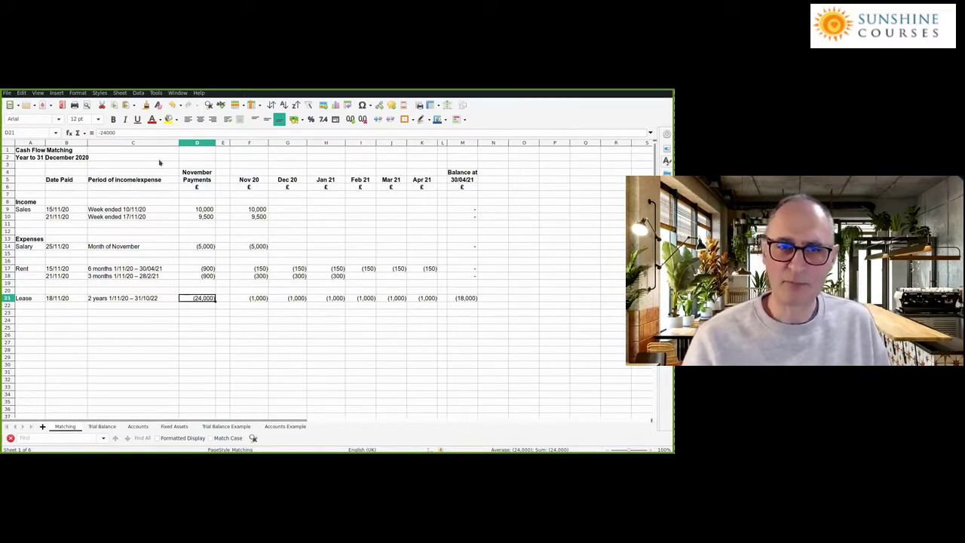
{"action": "key", "text": "Right"}
{"action": "key", "text": "Right"}
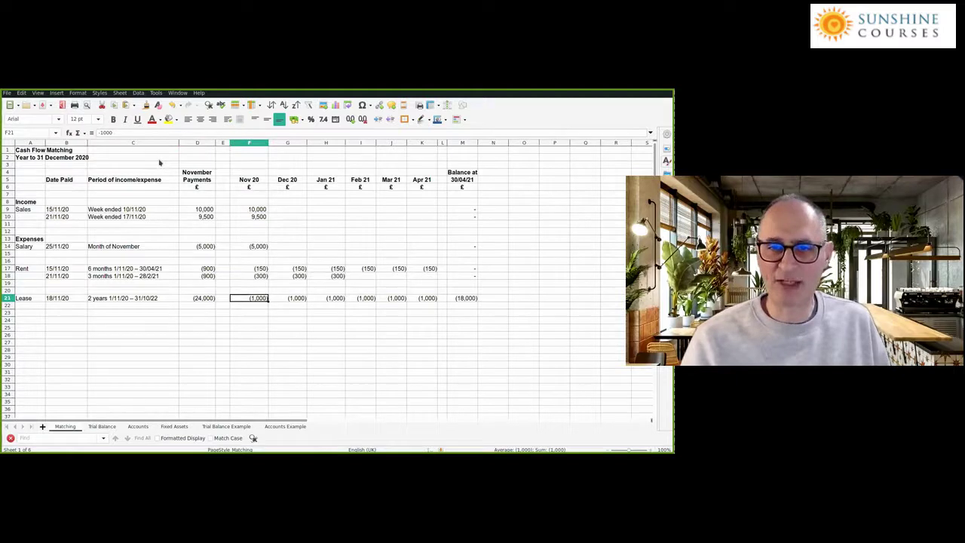
Review how the lease payment in row 21 is spread across the months from Nov 20 to Apr 21.
{"action": "key", "text": "Right"}
{"action": "key", "text": "Right"}
{"action": "key", "text": "Right"}
{"action": "key", "text": "Right"}
{"action": "key", "text": "Right"}
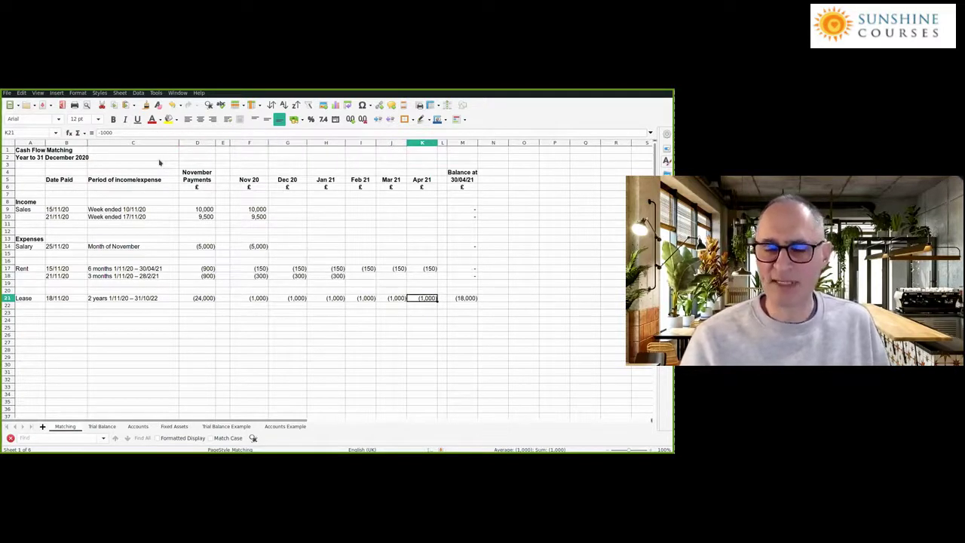
{"action": "key", "text": "Left"}
{"action": "key", "text": "Left"}
{"action": "key", "text": "Left"}
{"action": "key", "text": "Left"}
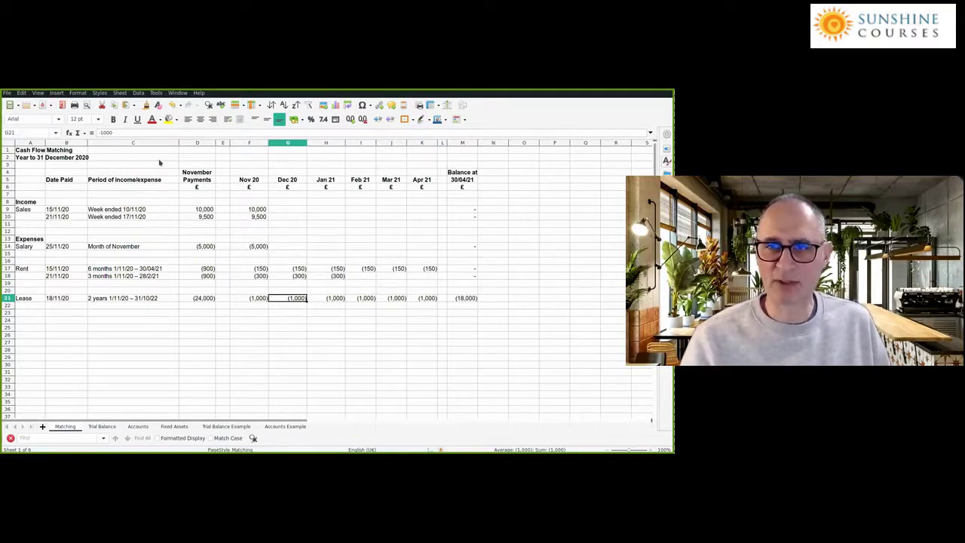
{"action": "key", "text": "Left"}
{"action": "key", "text": "ctrl+Right"}
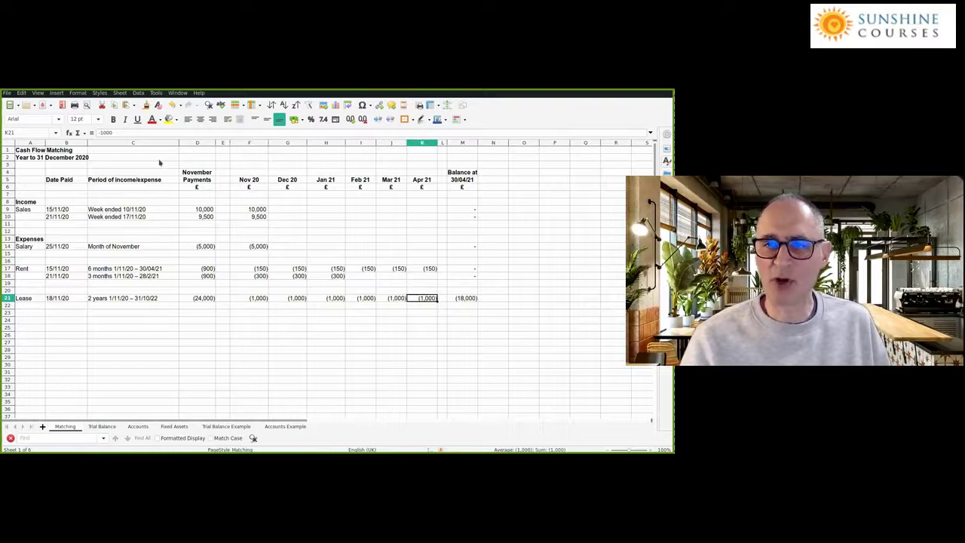
{"action": "key", "text": "Left"}
{"action": "key", "text": "Left"}
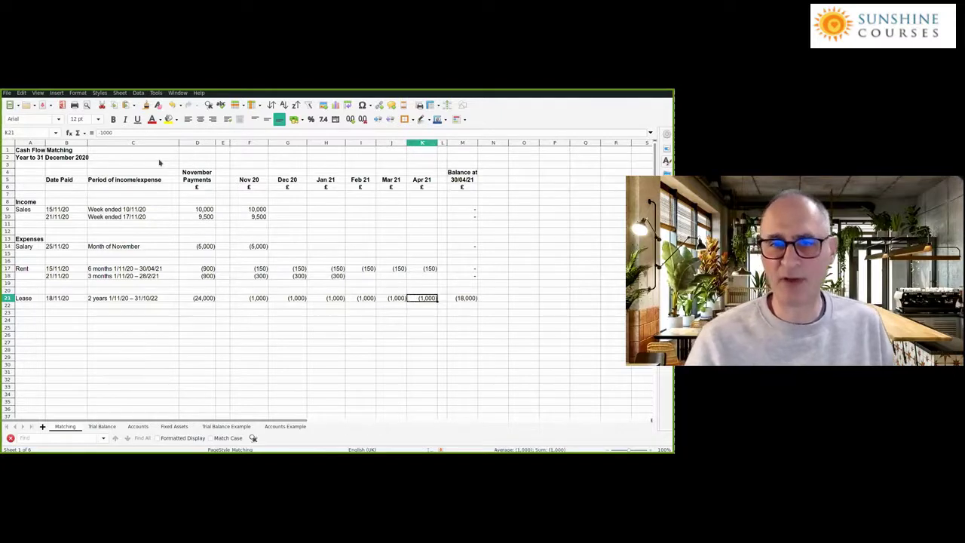
{"action": "key", "text": "Left"}
{"action": "key", "text": "Left"}
{"action": "key", "text": "Left"}
{"action": "key", "text": "Right"}
{"action": "key", "text": "Right"}
{"action": "key", "text": "Left"}
{"action": "key", "text": "Left"}
{"action": "key", "text": "Left"}
Check the lease balance remaining at 30/04/21 and its formula in M21.
{"action": "key", "text": "Right"}
{"action": "key", "text": "Right"}
{"action": "key", "text": "Right"}
{"action": "key", "text": "Right"}
{"action": "key", "text": "Right"}
{"action": "key", "text": "Right"}
{"action": "key", "text": "Right"}
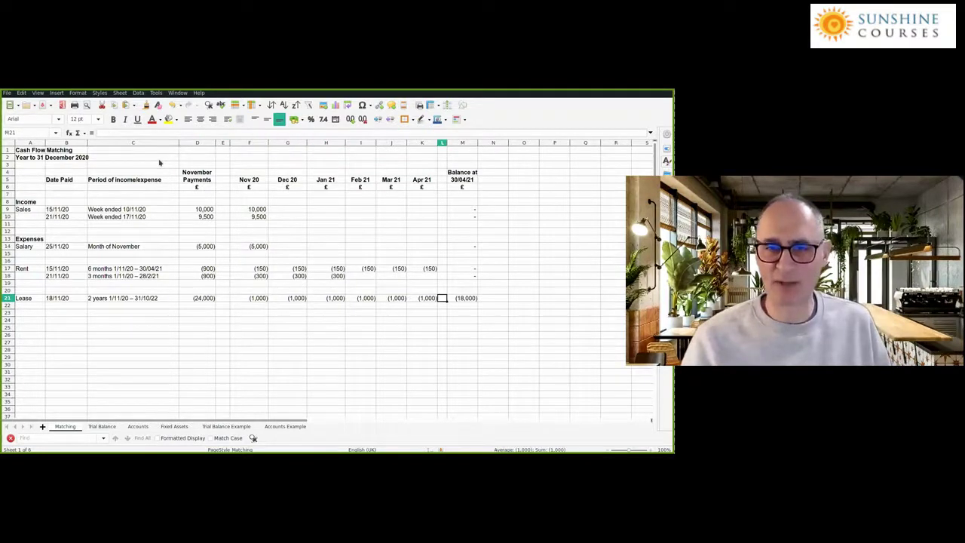
{"action": "key", "text": "Right"}
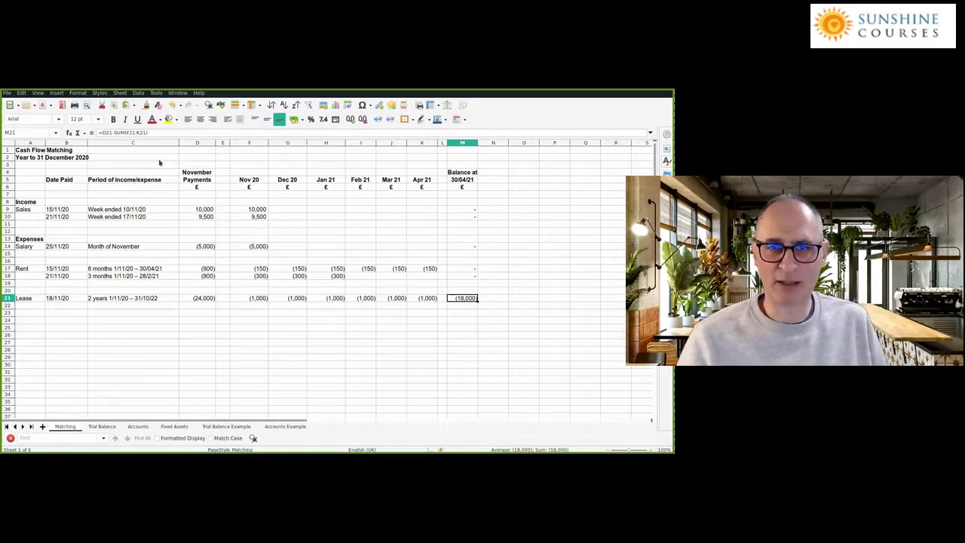
Compare the November payments in D8:D21 with the monthly allocation columns, looking along the first sales row from F9.
{"action": "left_click_drag", "start_coordinate": [196, 202], "coordinate": [190, 299]}
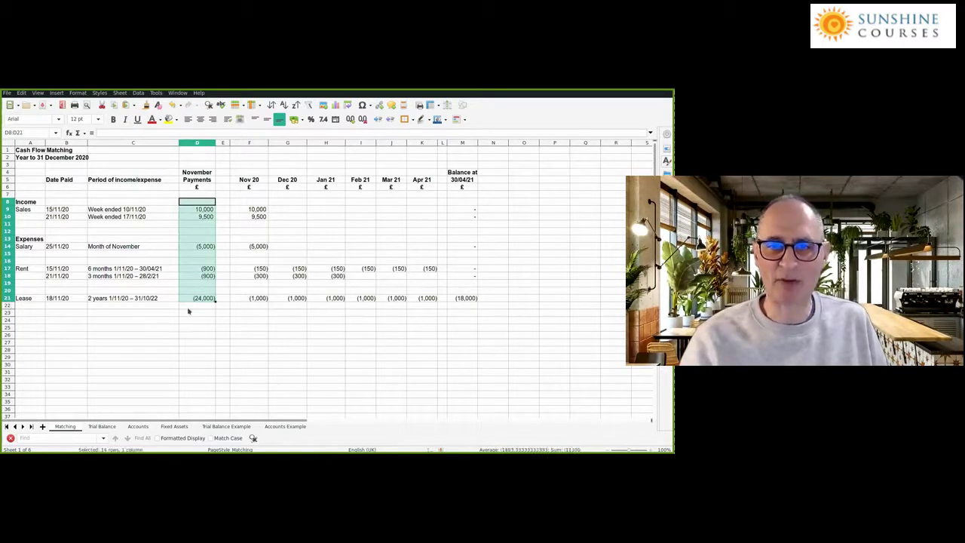
{"action": "left_click", "coordinate": [188, 309]}
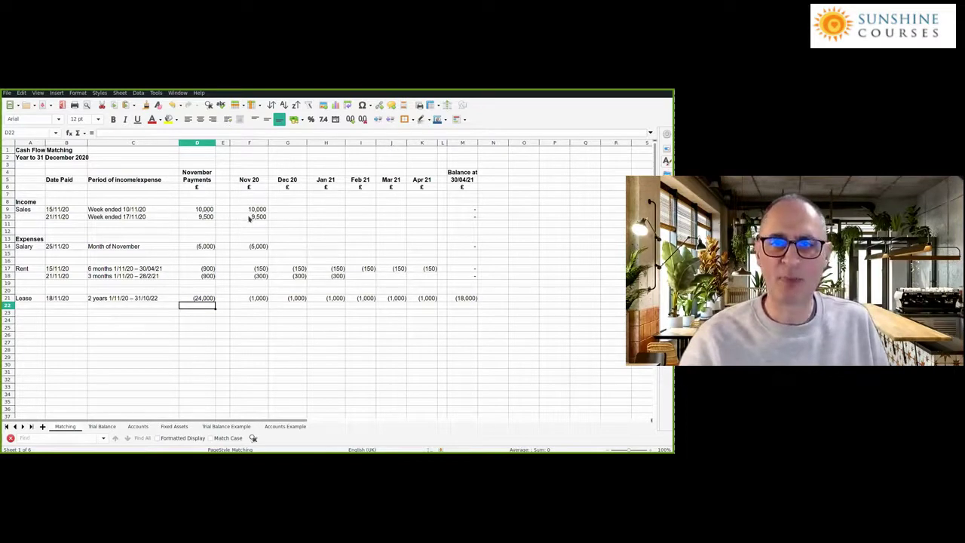
{"action": "left_click", "coordinate": [256, 209]}
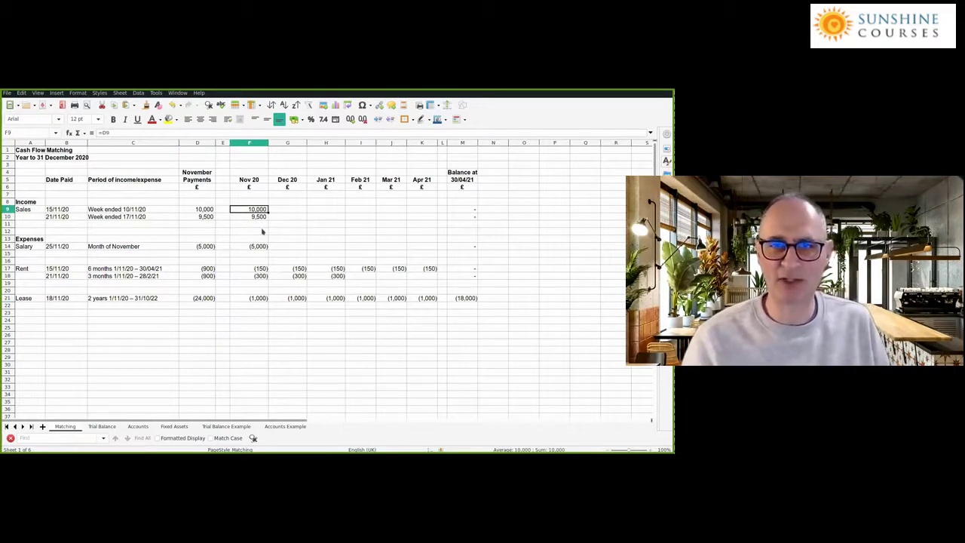
{"action": "key", "text": "Right"}
{"action": "key", "text": "Right"}
{"action": "key", "text": "Right"}
{"action": "key", "text": "Right"}
{"action": "key", "text": "Right"}
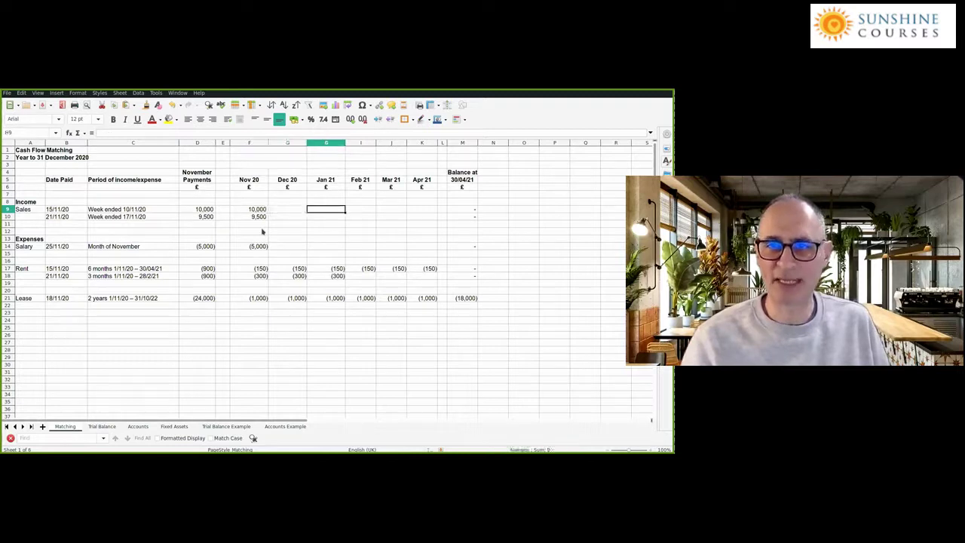
{"action": "key", "text": "Left"}
{"action": "key", "text": "Left"}
{"action": "key", "text": "Left"}
{"action": "key", "text": "Left"}
{"action": "key", "text": "Left"}
{"action": "key", "text": "Right"}
{"action": "key", "text": "Right"}
{"action": "key", "text": "Left"}
{"action": "key", "text": "Left"}
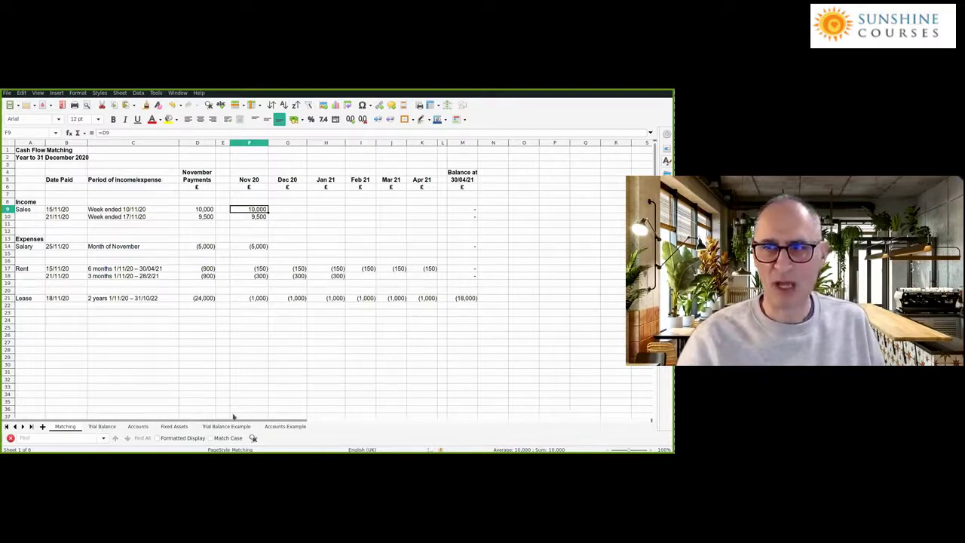
On the Trial Balance sheet, enter 20000 for Bank Account in the Cash Injection journal (C21).
{"action": "key", "text": "ctrl+Page_Down"}
{"action": "scroll", "coordinate": [231, 415], "scroll_direction": "down", "scroll_amount": 2}
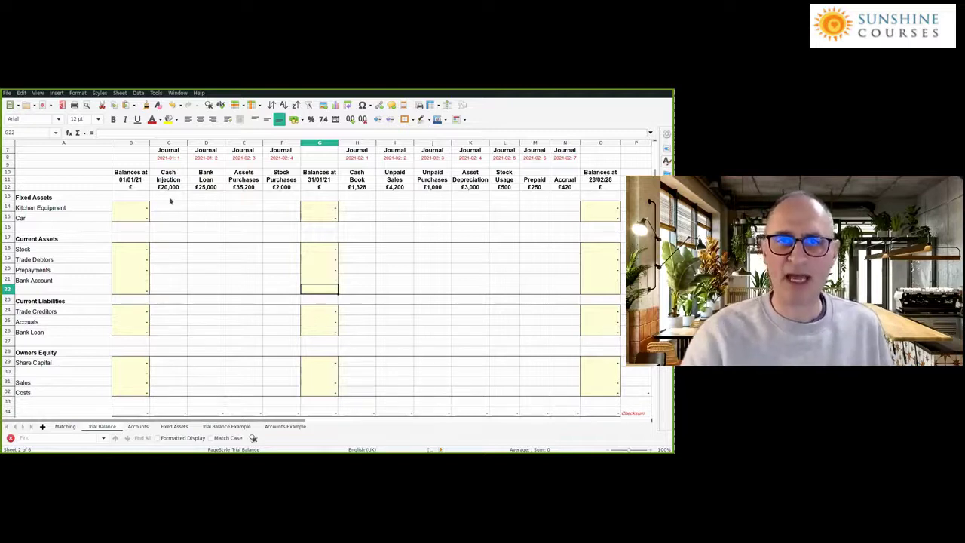
{"action": "left_click", "coordinate": [170, 187]}
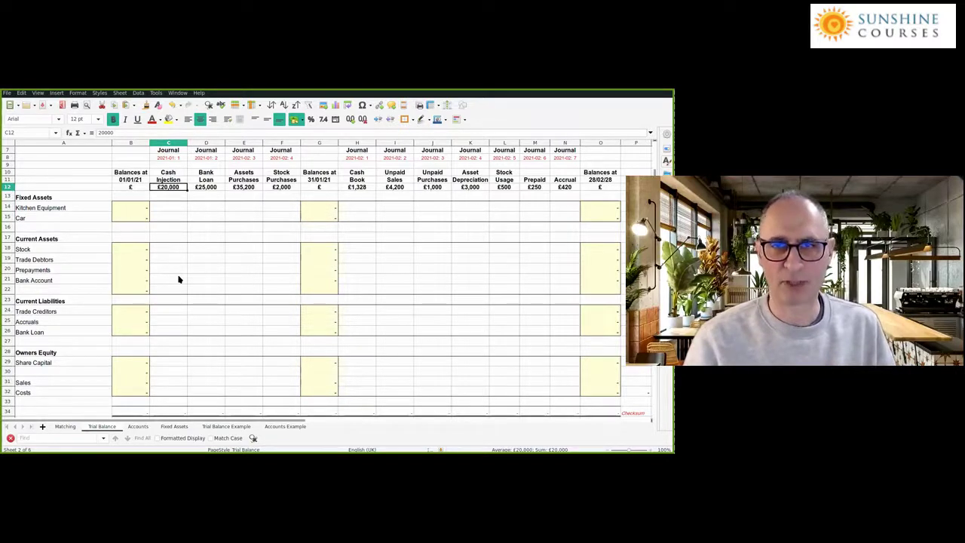
{"action": "key", "text": "Down"}
{"action": "key", "text": "Down"}
{"action": "key", "text": "Down"}
{"action": "key", "text": "Down"}
{"action": "key", "text": "Down"}
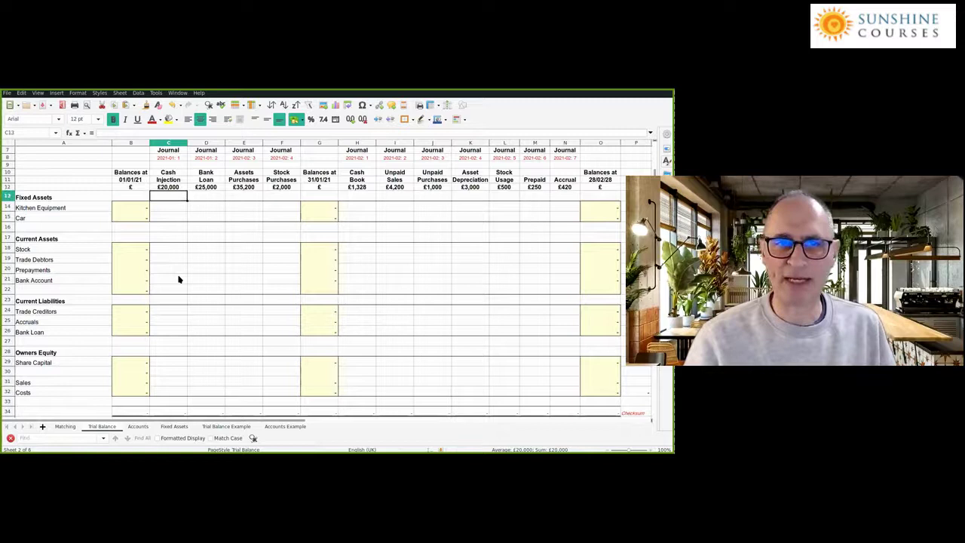
{"action": "key", "text": "Down"}
{"action": "key", "text": "Down"}
{"action": "key", "text": "Down"}
{"action": "key", "text": "Down"}
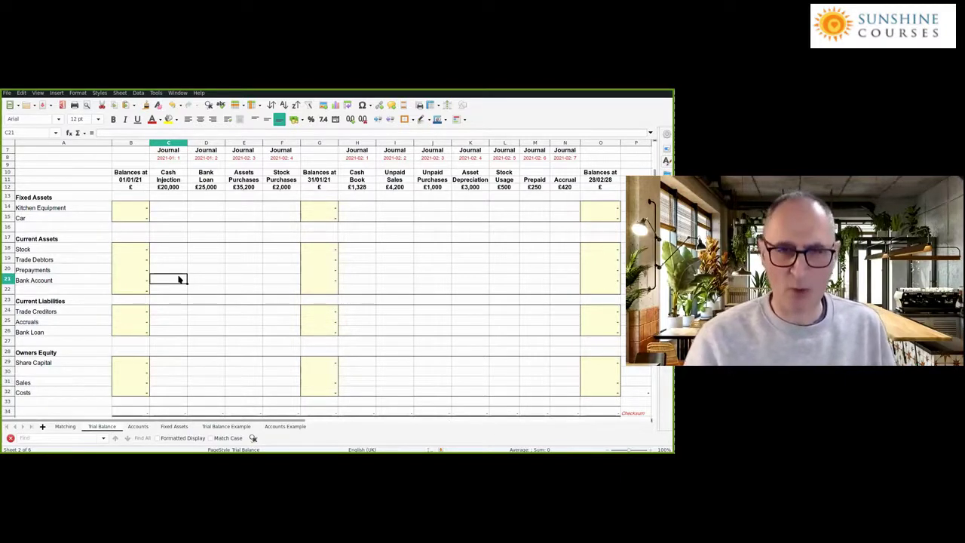
{"action": "type", "text": "20000"}
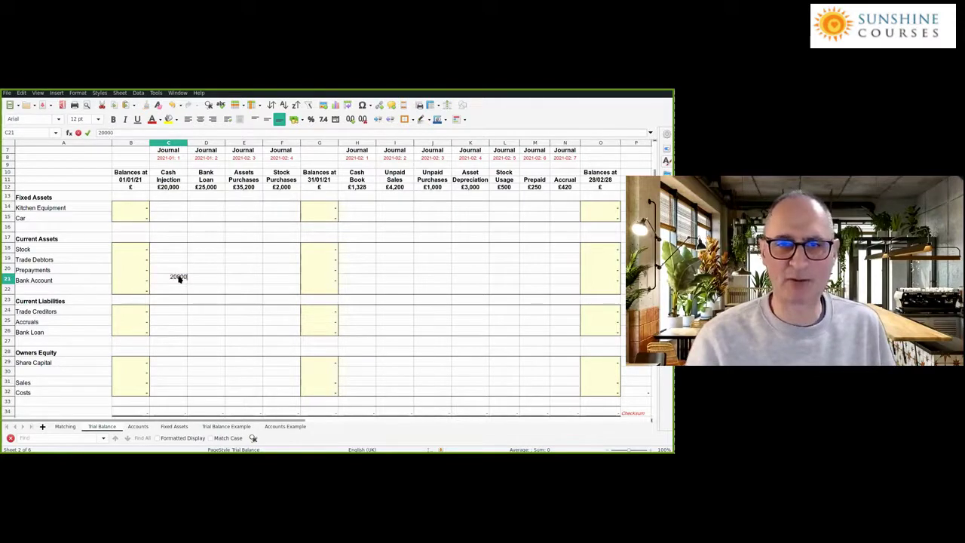
{"action": "key", "text": "Return"}
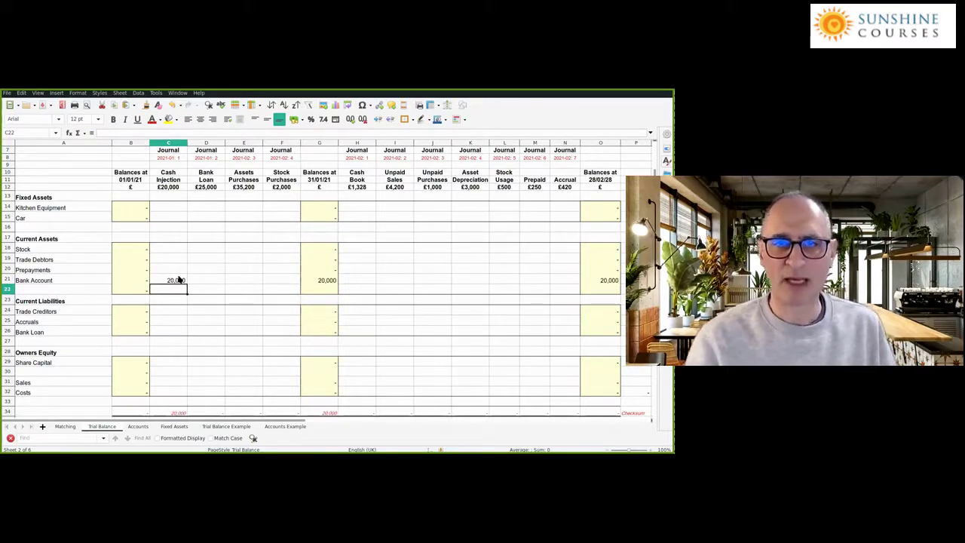
Check the Cash Injection journal's total in C34 and enter the balancing -20000 for Share Capital in C29.
{"action": "left_click", "coordinate": [179, 280]}
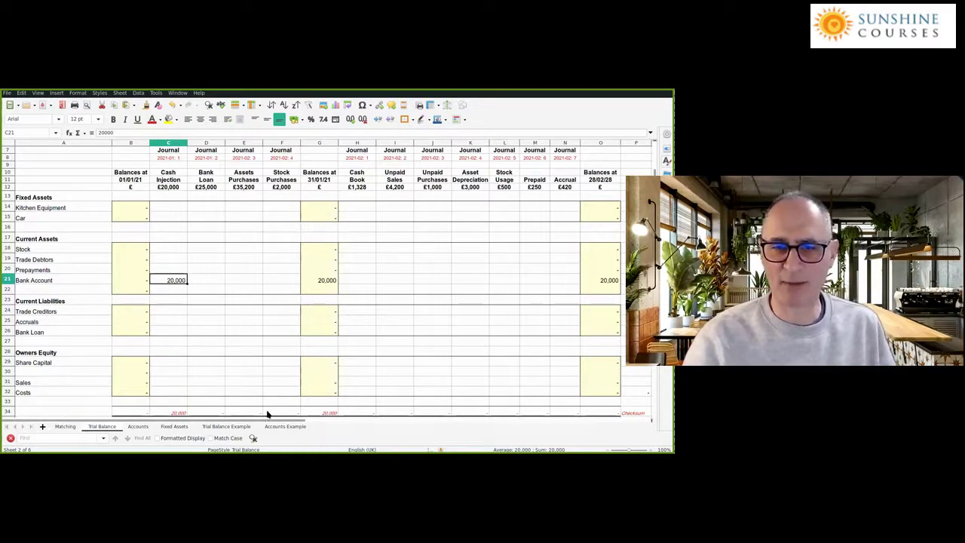
{"action": "left_click", "coordinate": [175, 413]}
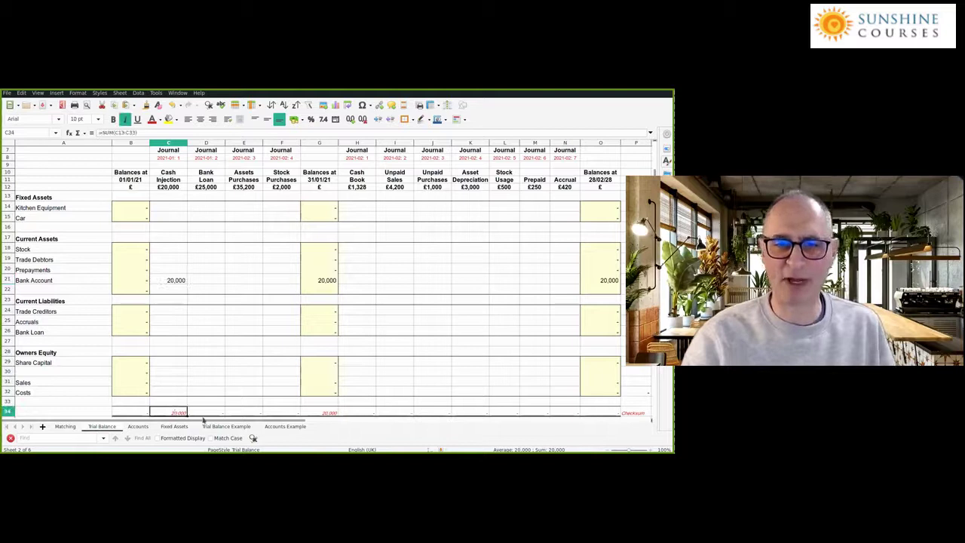
{"action": "left_click", "coordinate": [176, 280]}
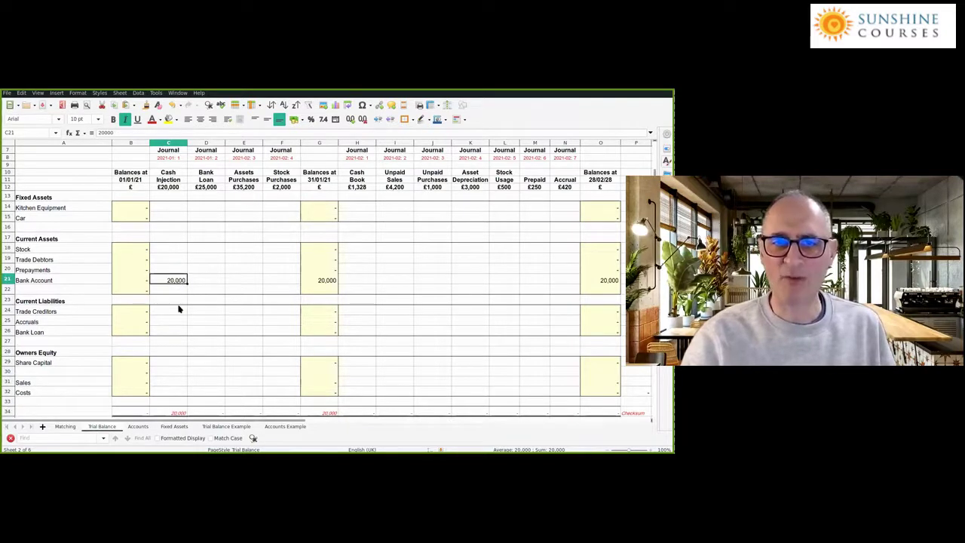
{"action": "left_click", "coordinate": [177, 365]}
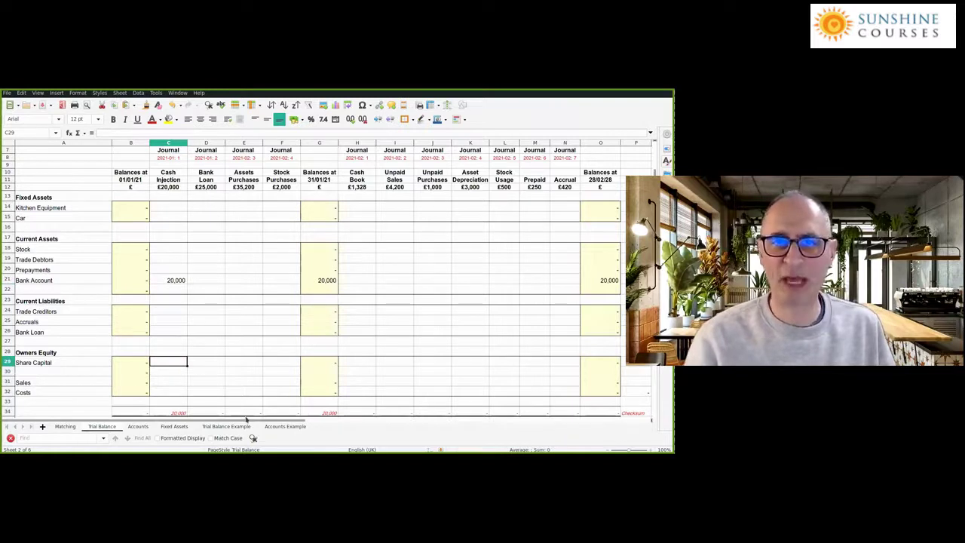
{"action": "type", "text": "-20000"}
{"action": "key", "text": "Return"}
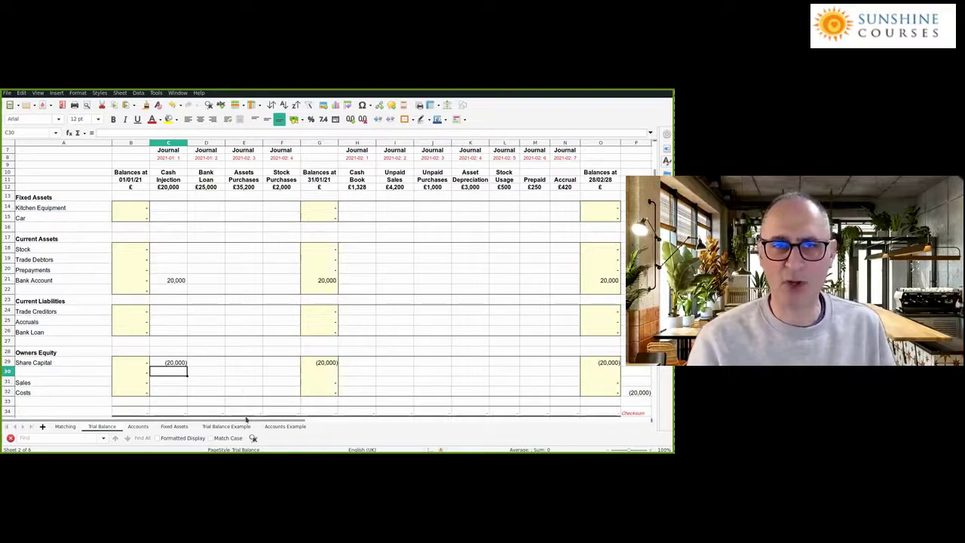
{"action": "left_click", "coordinate": [175, 280]}
{"action": "left_click", "coordinate": [172, 363]}
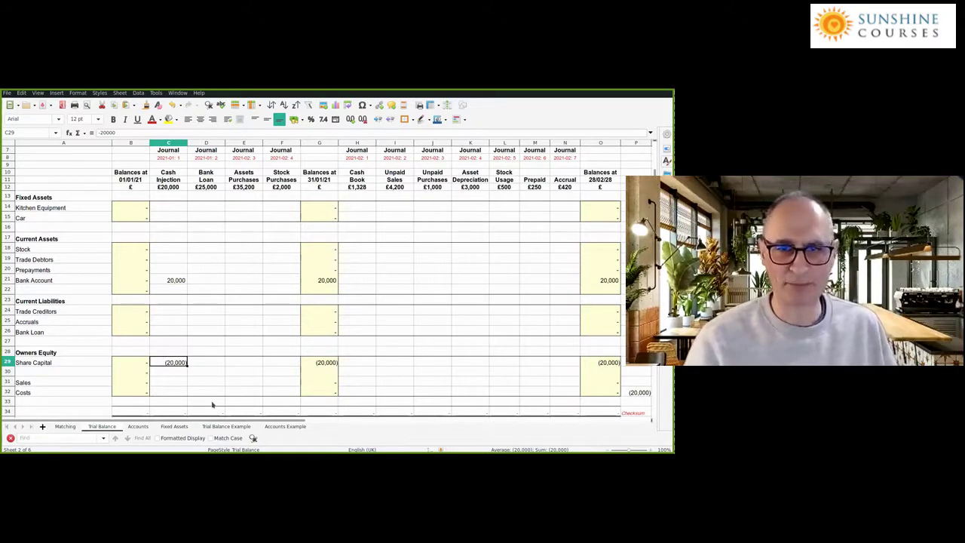
Enter 25,000 for Bank Account in the Bank Loan journal (D21).
{"action": "key", "text": "Right"}
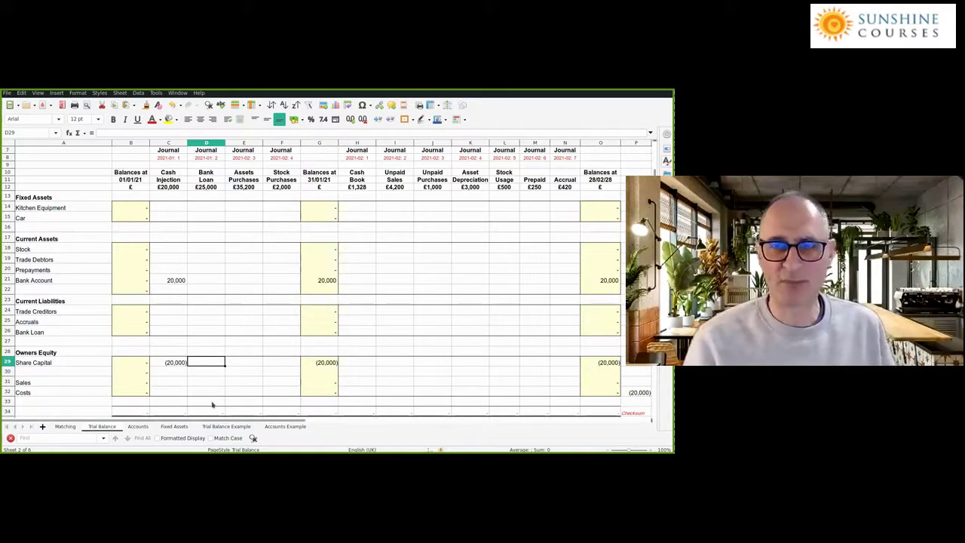
{"action": "key", "text": "Up"}
{"action": "key", "text": "Up"}
{"action": "key", "text": "Up"}
{"action": "key", "text": "Up"}
{"action": "key", "text": "Up"}
{"action": "key", "text": "Up"}
{"action": "key", "text": "Up"}
{"action": "key", "text": "Up"}
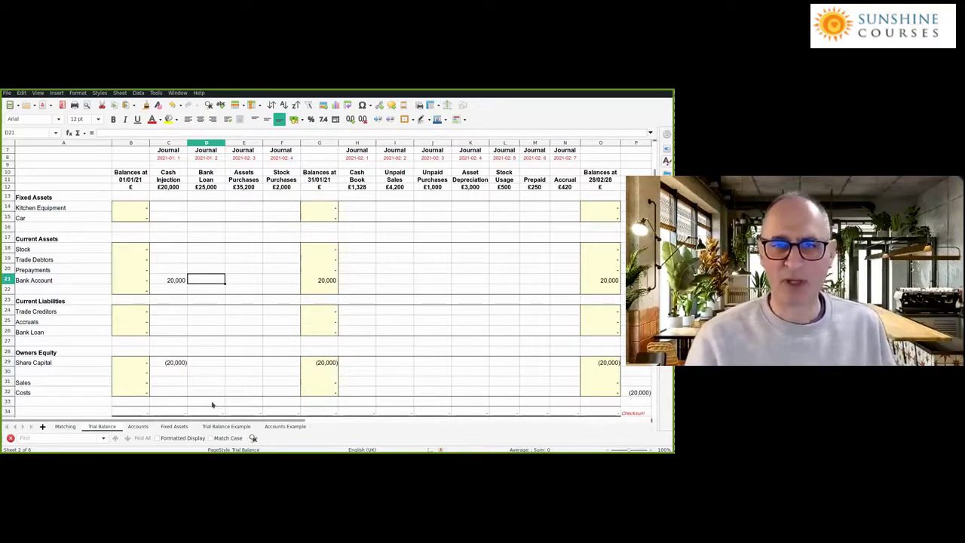
{"action": "type", "text": "25"}
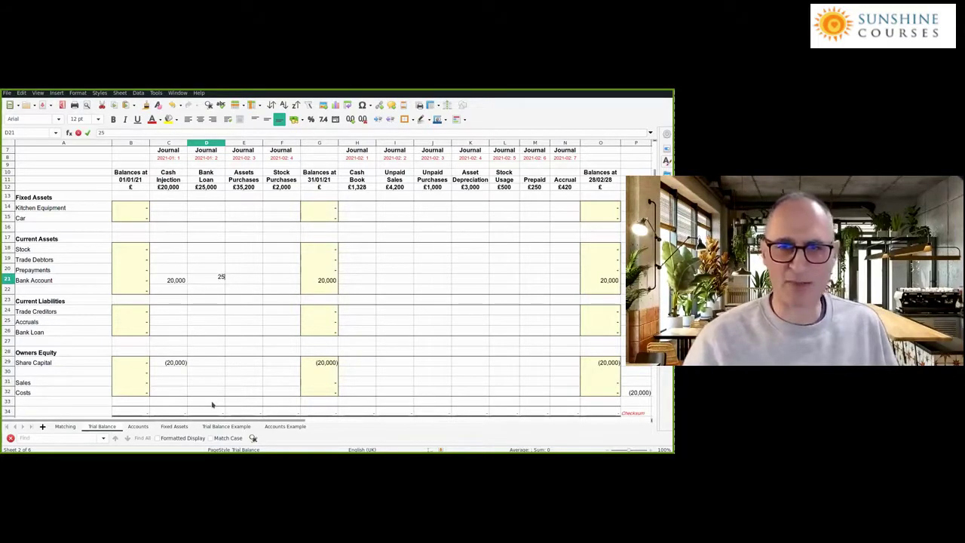
{"action": "type", "text": ",000"}
{"action": "key", "text": "Return"}
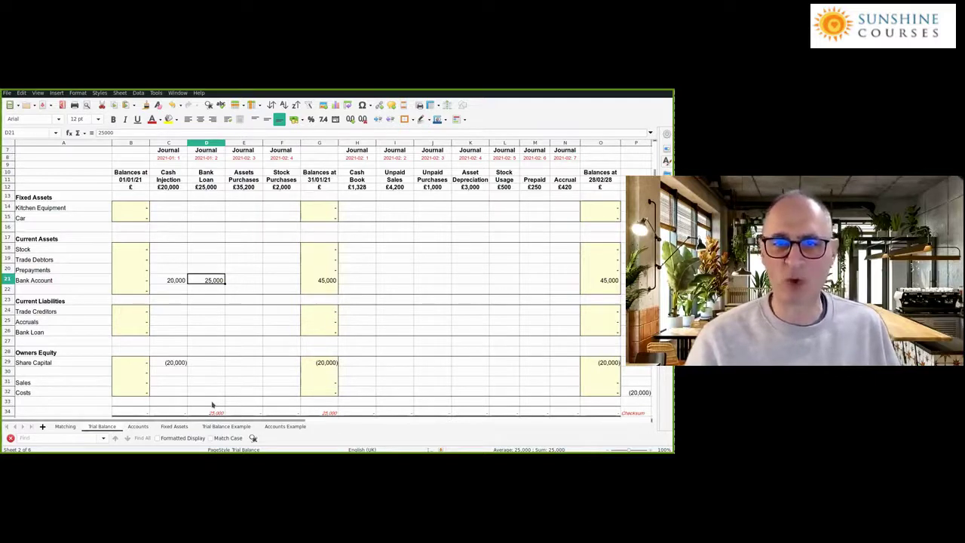
Enter the balancing -25000 for the Bank Loan liability in the Bank Loan journal (D26).
{"action": "key", "text": "Down"}
{"action": "key", "text": "Down"}
{"action": "key", "text": "Down"}
{"action": "key", "text": "Down"}
{"action": "key", "text": "Down"}
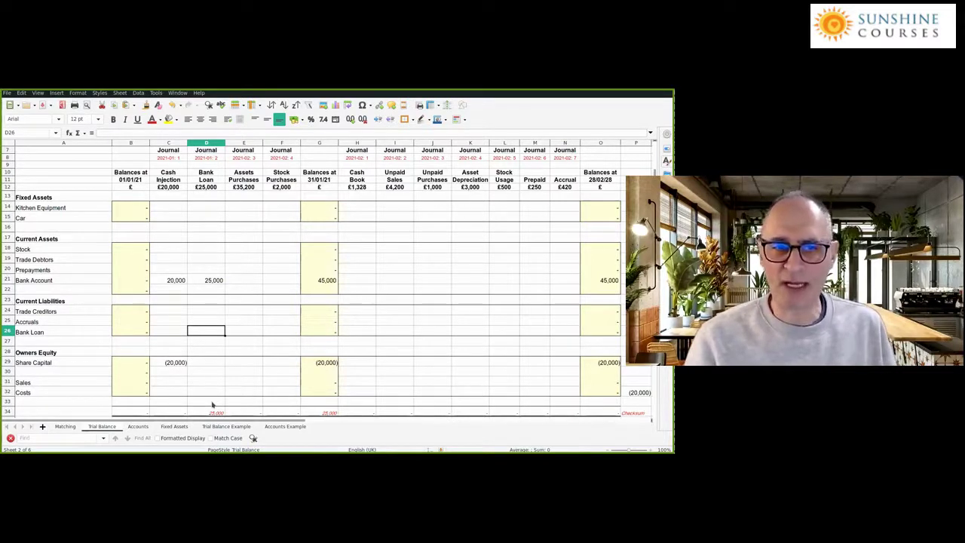
{"action": "type", "text": "-25000"}
{"action": "key", "text": "Return"}
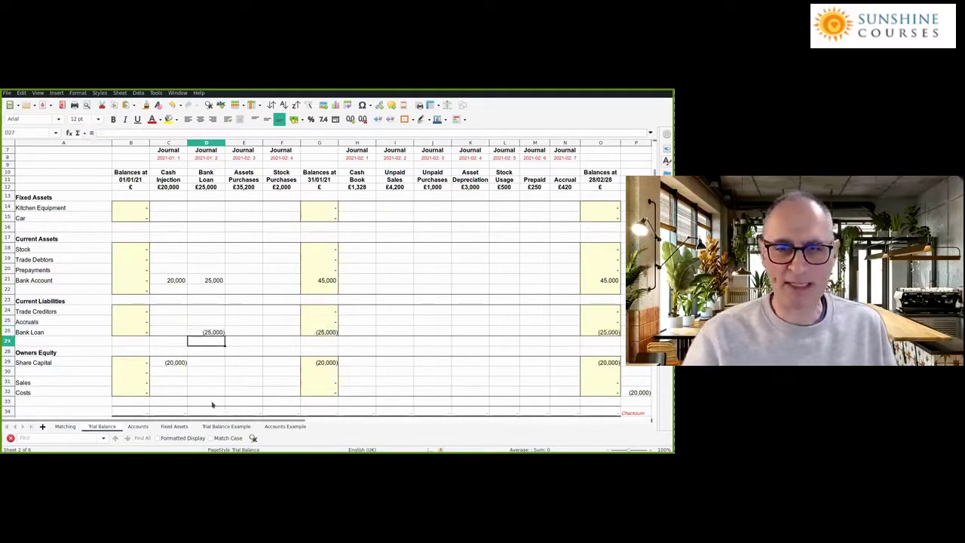
Enter -35200 for Bank Account in the Assets Purchases journal (E21).
{"action": "key", "text": "Right"}
{"action": "key", "text": "Up"}
{"action": "key", "text": "Up"}
{"action": "key", "text": "Up"}
{"action": "key", "text": "Up"}
{"action": "key", "text": "Up"}
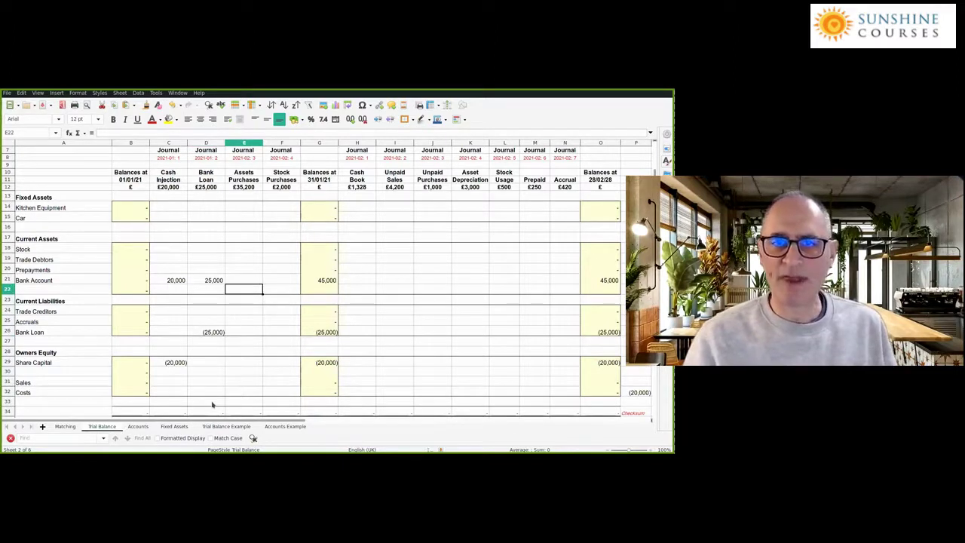
{"action": "key", "text": "Up"}
{"action": "type", "text": "-"}
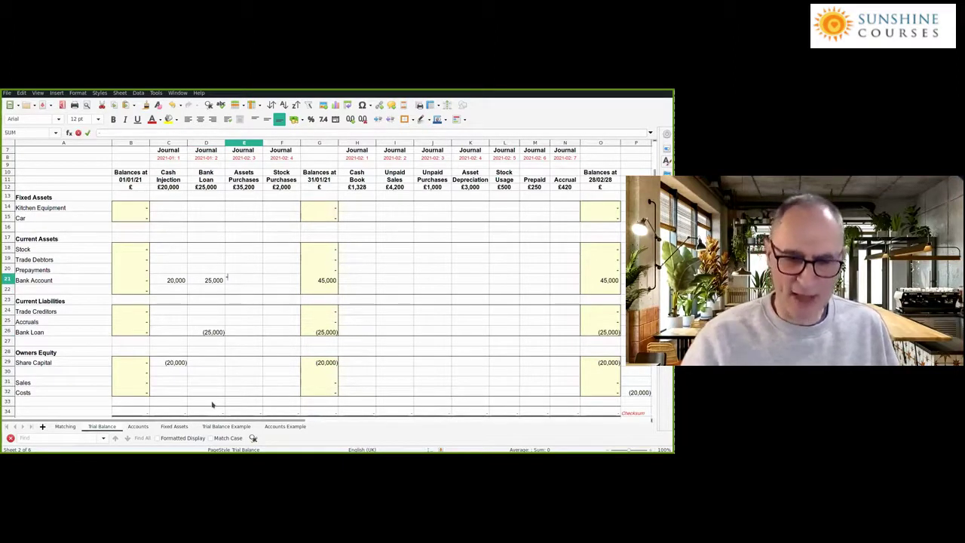
{"action": "type", "text": "35200"}
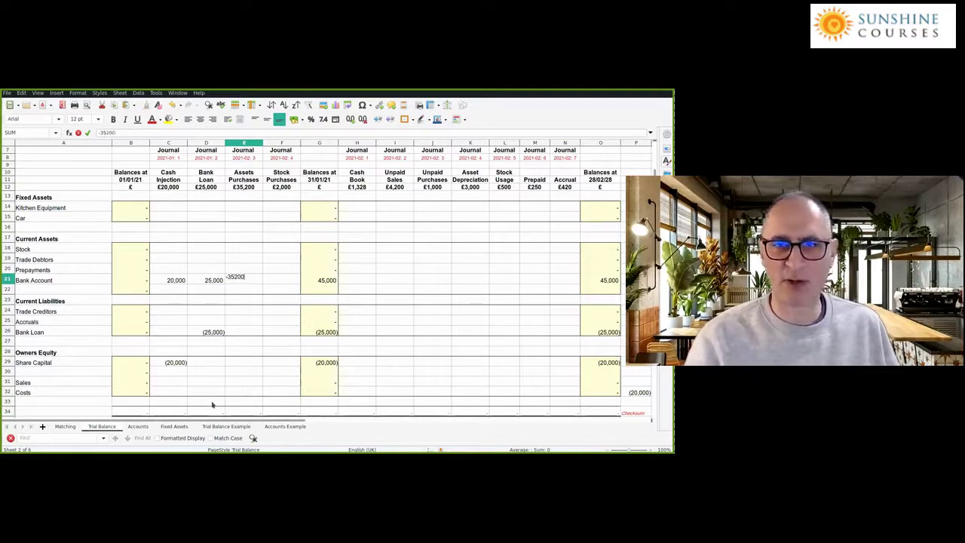
{"action": "key", "text": "Return"}
{"action": "key", "text": "Up"}
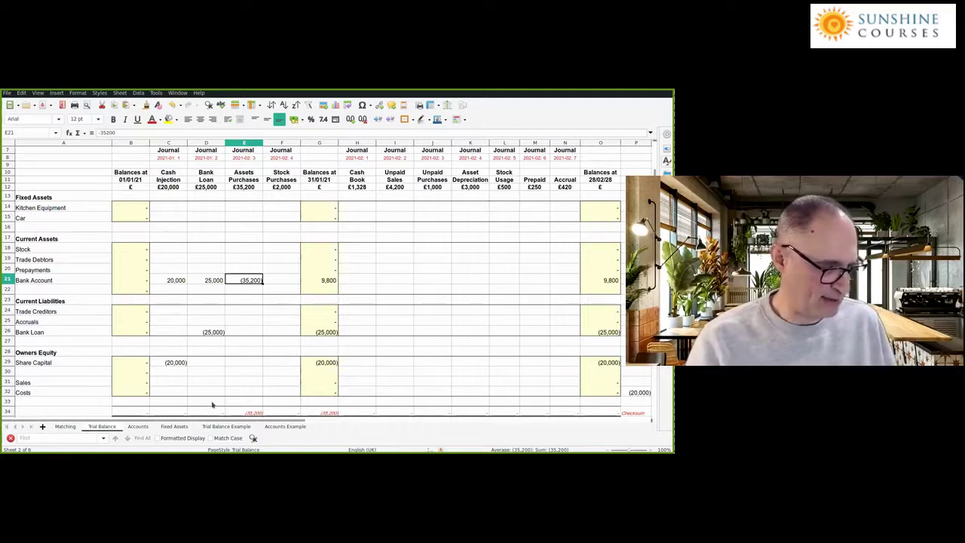
Enter the balancing 30,000 for Kitchen Equipment (E14) and 5200 for Car (E15) in the Assets Purchases journal.
{"action": "key", "text": "Up"}
{"action": "key", "text": "Up"}
{"action": "key", "text": "Up"}
{"action": "key", "text": "Up"}
{"action": "key", "text": "Up"}
{"action": "key", "text": "Up"}
{"action": "key", "text": "Up"}
{"action": "key", "text": "Up"}
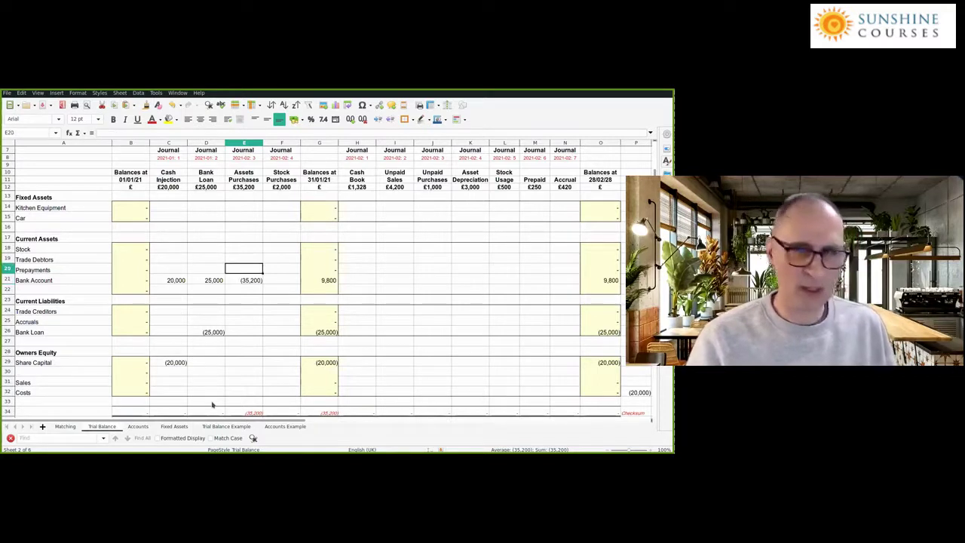
{"action": "key", "text": "Down"}
{"action": "type", "text": "30"}
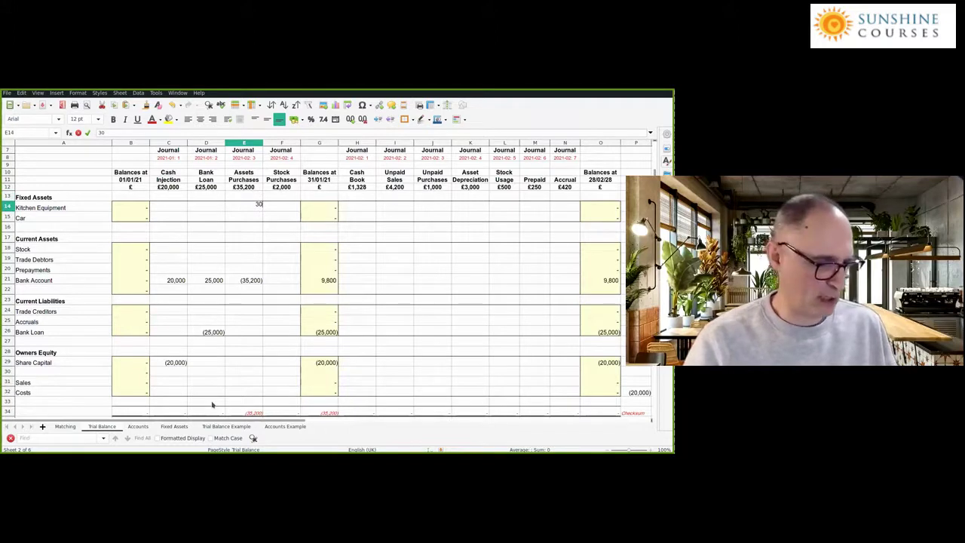
{"action": "type", "text": ",000"}
{"action": "key", "text": "Return"}
{"action": "type", "text": "5200"}
{"action": "key", "text": "Return"}
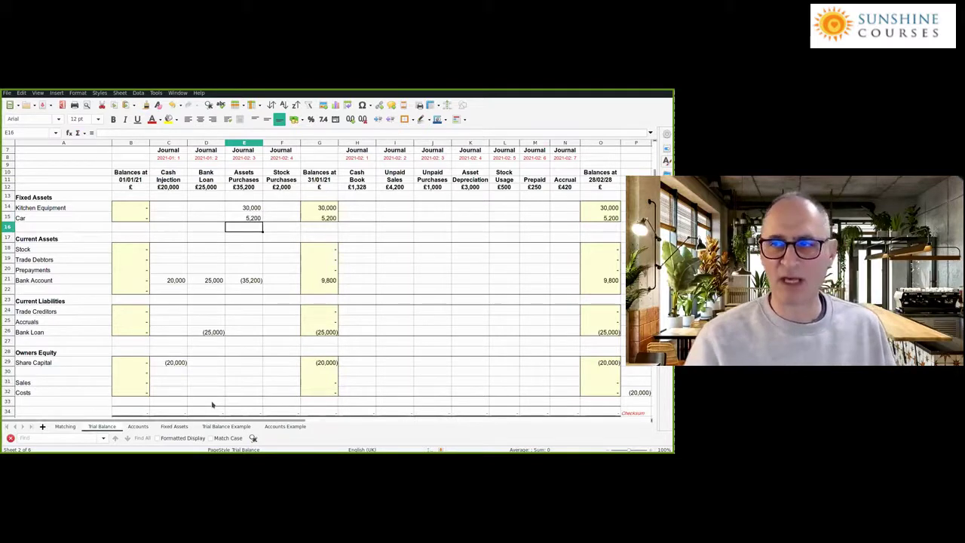
Review the fixed asset and current asset balances in the 31/01/21 balances column.
{"action": "key", "text": "Right"}
{"action": "key", "text": "Right"}
{"action": "key", "text": "Up"}
{"action": "key", "text": "Up"}
{"action": "key", "text": "Left"}
{"action": "key", "text": "Left"}
{"action": "key", "text": "Right"}
{"action": "key", "text": "Right"}
{"action": "key", "text": "Up"}
{"action": "key", "text": "Up"}
{"action": "key", "text": "Up"}
{"action": "key", "text": "Up"}
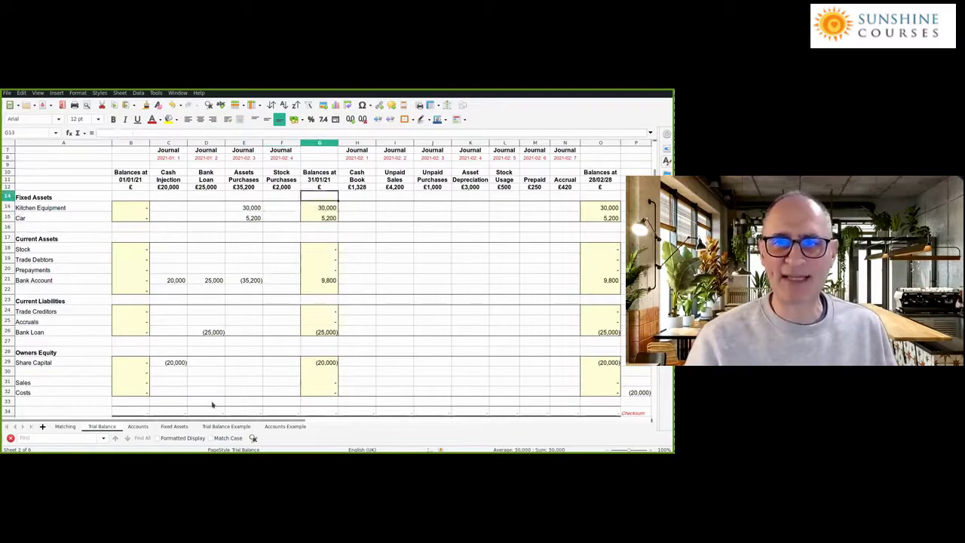
{"action": "key", "text": "Down"}
{"action": "key", "text": "Down"}
{"action": "key", "text": "Down"}
{"action": "key", "text": "Down"}
{"action": "key", "text": "Down"}
{"action": "key", "text": "Down"}
{"action": "key", "text": "Down"}
{"action": "key", "text": "Down"}
{"action": "key", "text": "Down"}
{"action": "key", "text": "Down"}
{"action": "key", "text": "Down"}
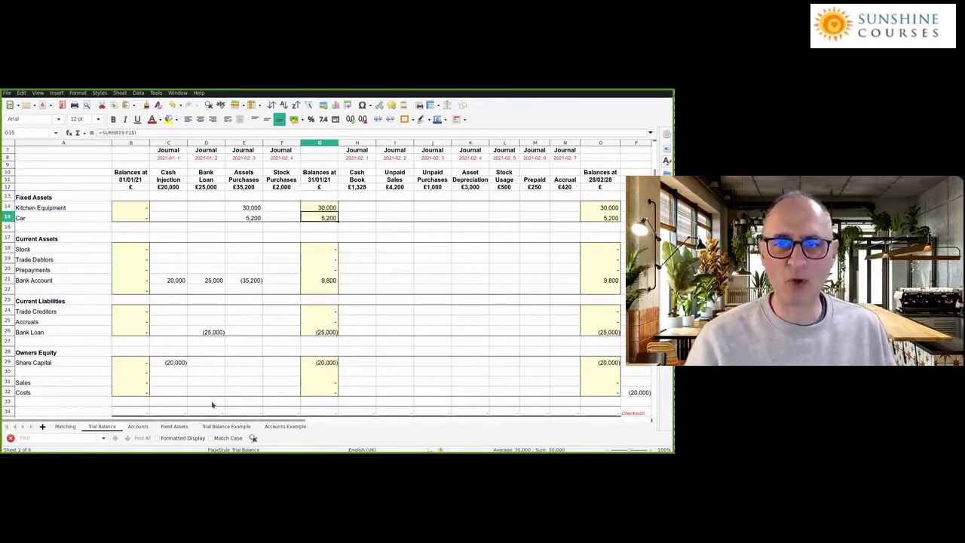
{"action": "key", "text": "Up"}
{"action": "key", "text": "Up"}
{"action": "key", "text": "Up"}
{"action": "key", "text": "Up"}
{"action": "key", "text": "Up"}
{"action": "key", "text": "Up"}
{"action": "key", "text": "Up"}
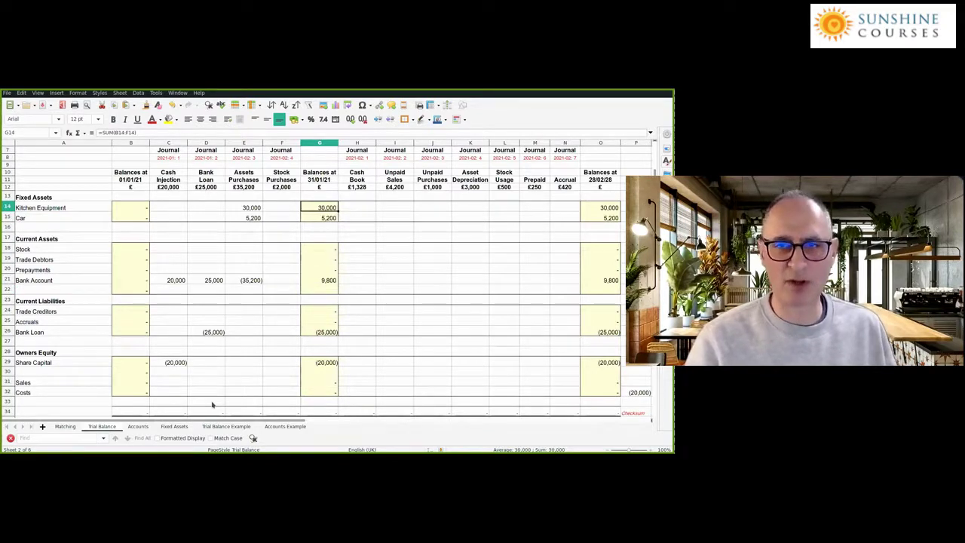
{"action": "key", "text": "Down"}
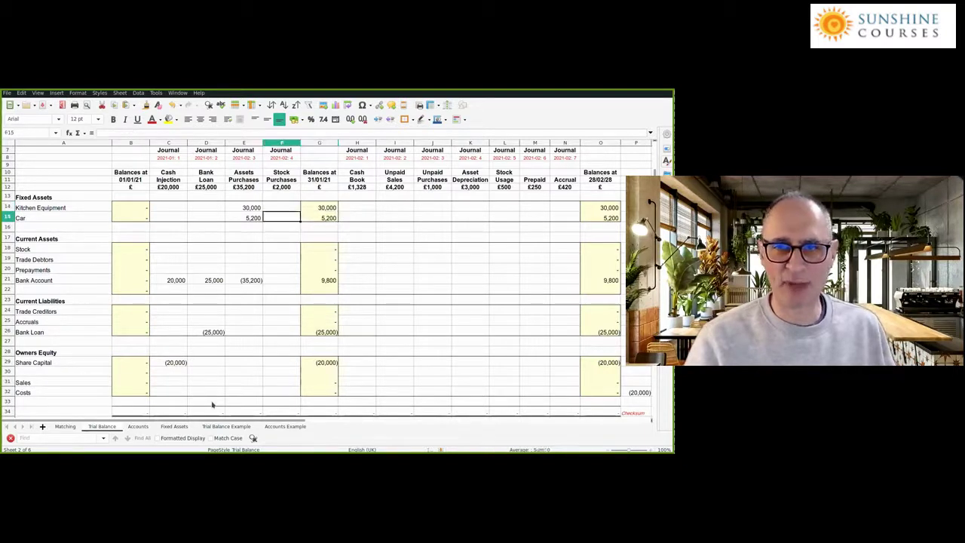
Trace the Bank Account row across the Cash Injection, Bank Loan and Assets Purchases journals to its 31/01/21 balance (G21).
{"action": "key", "text": "Down"}
{"action": "key", "text": "Down"}
{"action": "key", "text": "Down"}
{"action": "key", "text": "Down"}
{"action": "key", "text": "Down"}
{"action": "key", "text": "Down"}
{"action": "key", "text": "Left"}
{"action": "key", "text": "Left"}
{"action": "key", "text": "Left"}
{"action": "key", "text": "Left"}
{"action": "key", "text": "Left"}
{"action": "key", "text": "Right"}
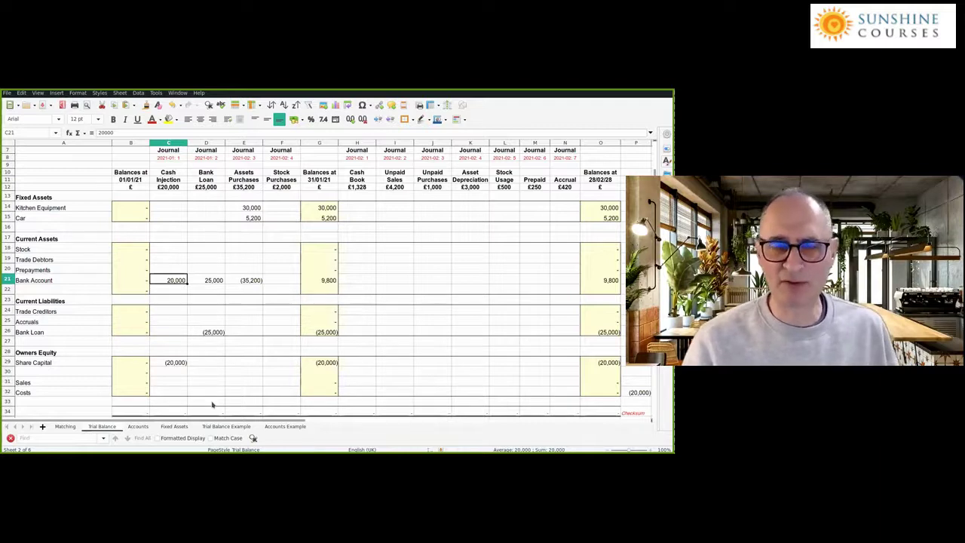
{"action": "key", "text": "Right"}
{"action": "key", "text": "Right"}
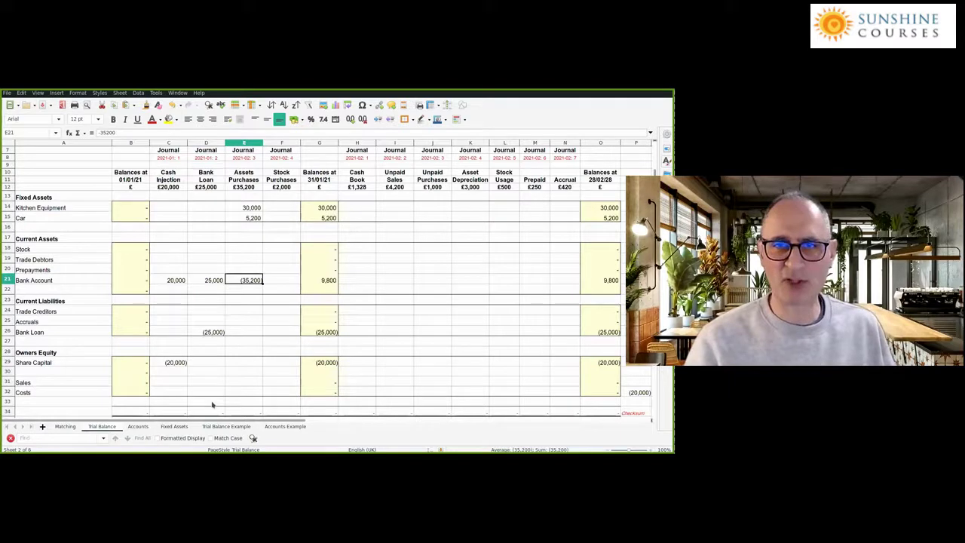
{"action": "key", "text": "Right"}
{"action": "key", "text": "Right"}
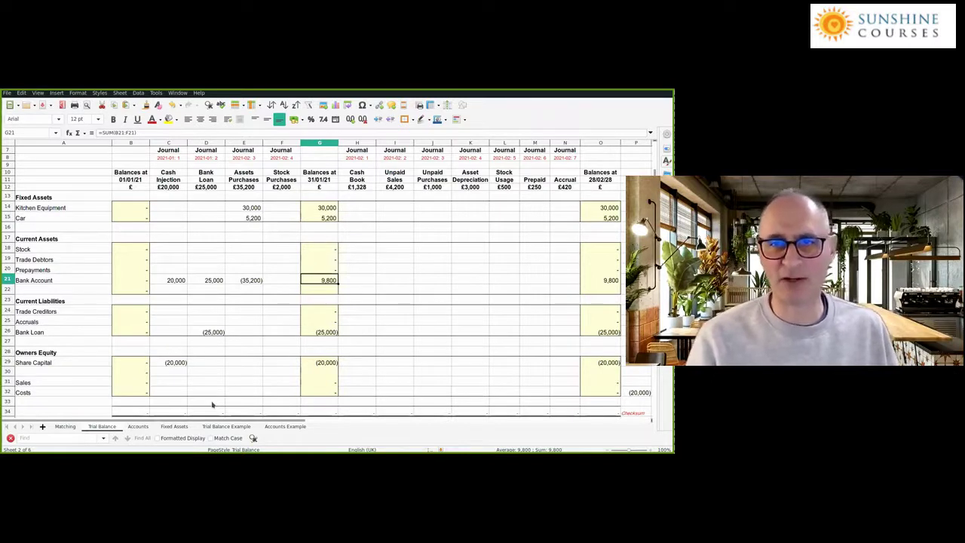
Enter -2000 for Bank Account in the Stock Purchases journal (F21).
{"action": "key", "text": "Left"}
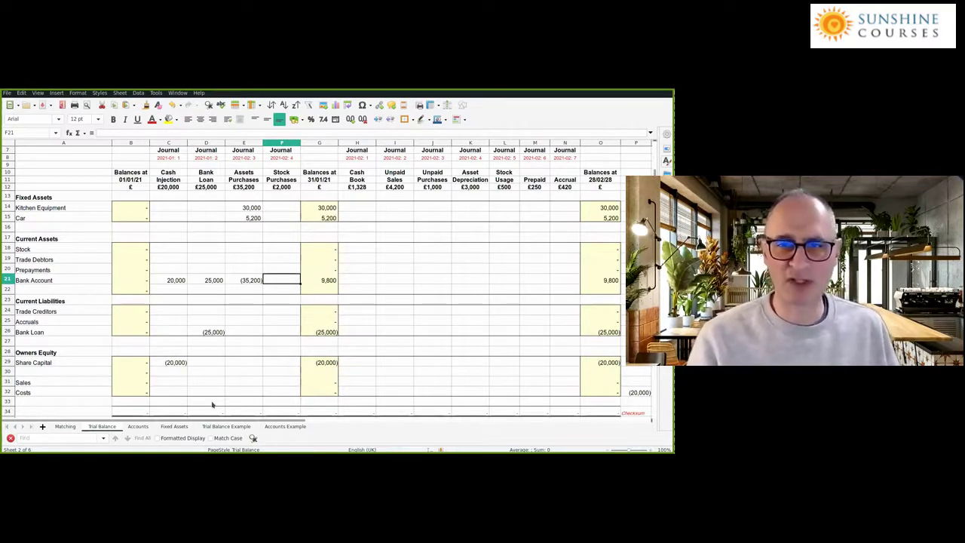
{"action": "type", "text": "="}
{"action": "type", "text": "000"}
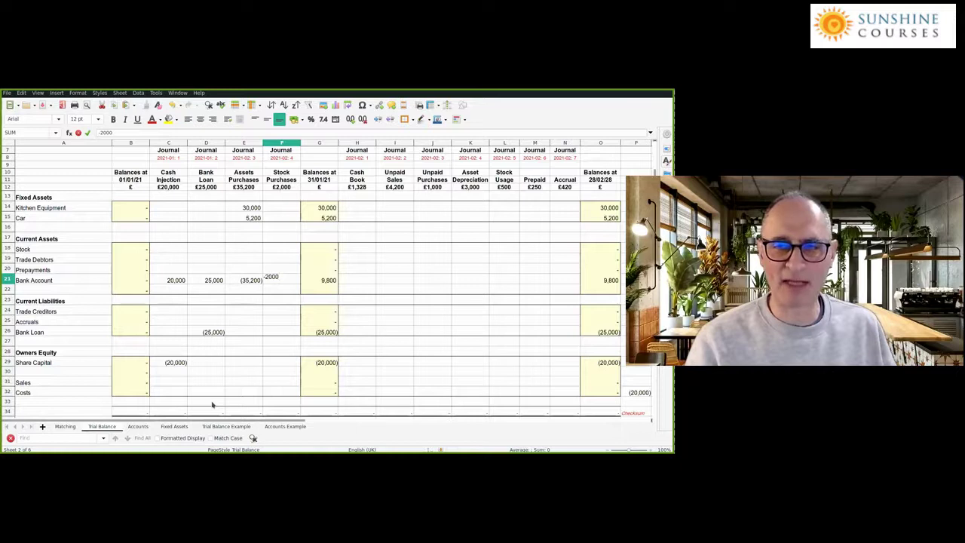
{"action": "key", "text": "Return"}
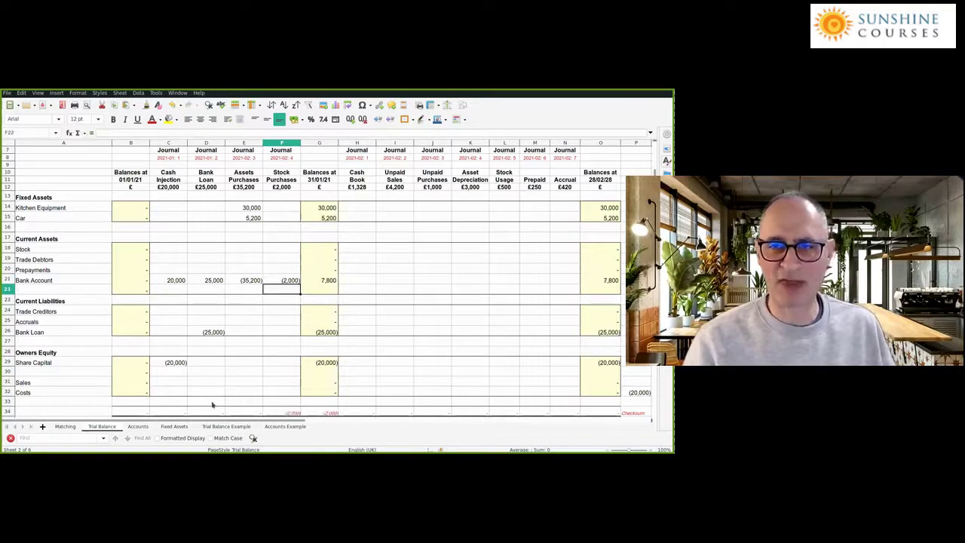
{"action": "key", "text": "Up"}
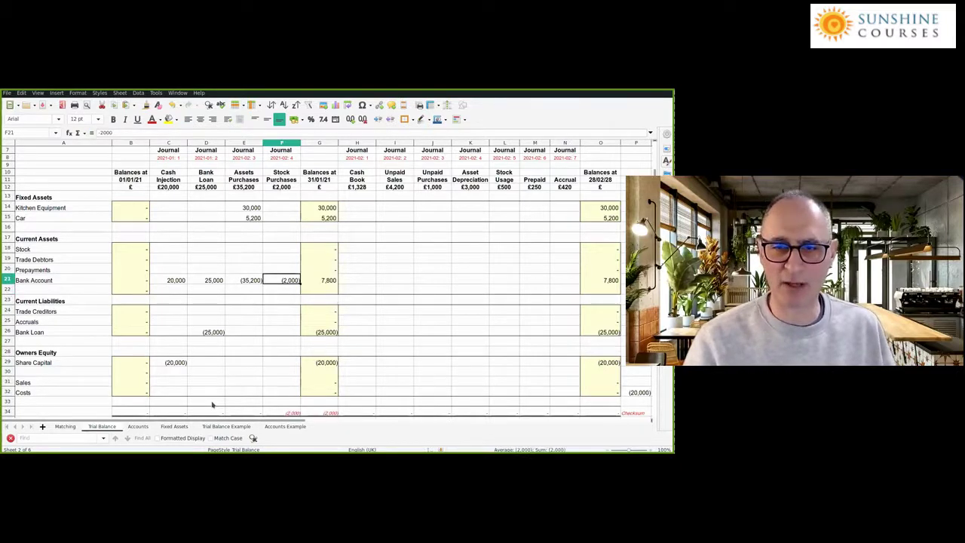
Look through the asset, liability and equity rows of the Stock Purchases journal for the account that balances the bank payment.
{"action": "key", "text": "Down"}
{"action": "key", "text": "Down"}
{"action": "key", "text": "Down"}
{"action": "key", "text": "Down"}
{"action": "key", "text": "Down"}
{"action": "key", "text": "Down"}
{"action": "key", "text": "Down"}
{"action": "key", "text": "Down"}
{"action": "key", "text": "Down"}
{"action": "key", "text": "Down"}
{"action": "key", "text": "Down"}
{"action": "key", "text": "Down"}
{"action": "key", "text": "Down"}
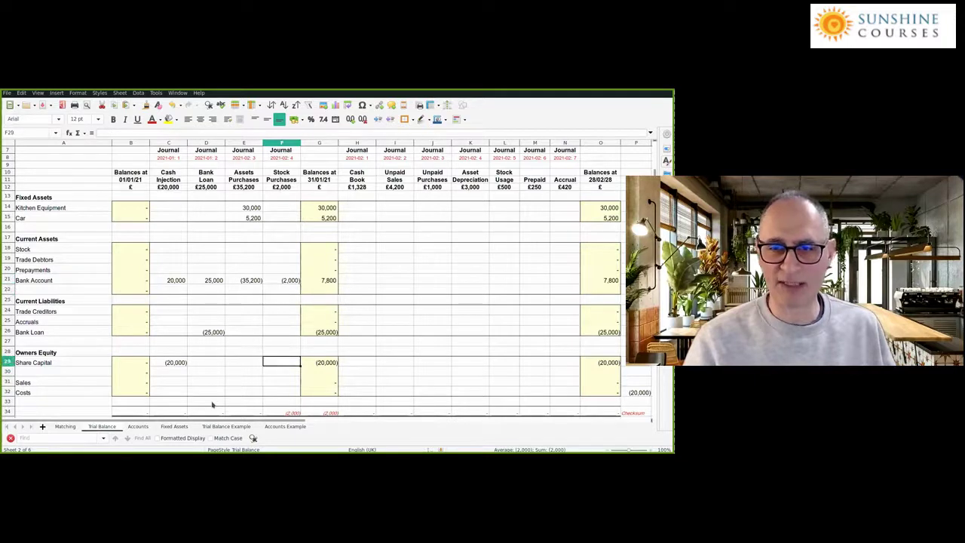
{"action": "key", "text": "Up"}
{"action": "key", "text": "Up"}
{"action": "key", "text": "Up"}
{"action": "key", "text": "Up"}
{"action": "key", "text": "Up"}
{"action": "key", "text": "Up"}
{"action": "key", "text": "Up"}
{"action": "key", "text": "Up"}
{"action": "key", "text": "Up"}
{"action": "key", "text": "Up"}
{"action": "key", "text": "Up"}
{"action": "key", "text": "Up"}
{"action": "key", "text": "Up"}
{"action": "key", "text": "Up"}
{"action": "key", "text": "Up"}
{"action": "key", "text": "Up"}
{"action": "key", "text": "Up"}
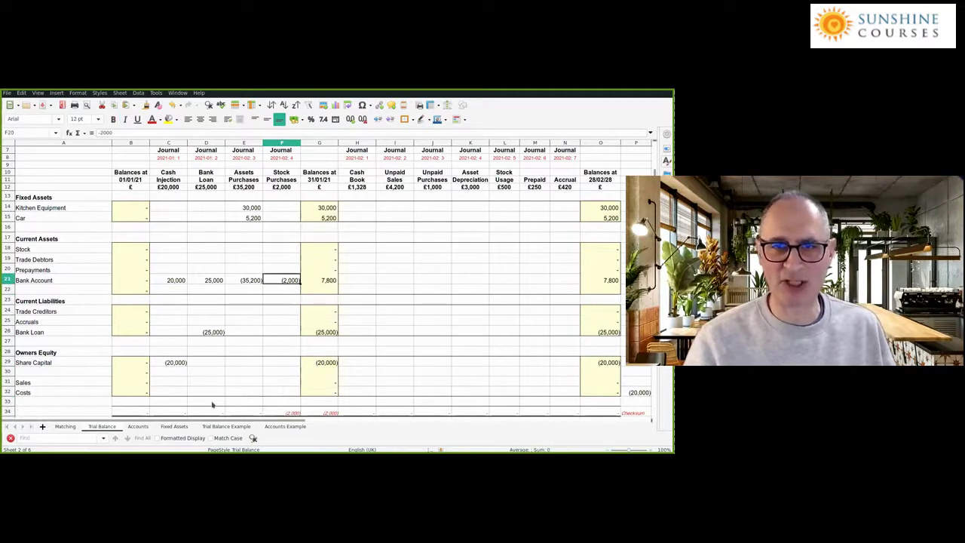
{"action": "key", "text": "Down"}
{"action": "key", "text": "Down"}
{"action": "key", "text": "Down"}
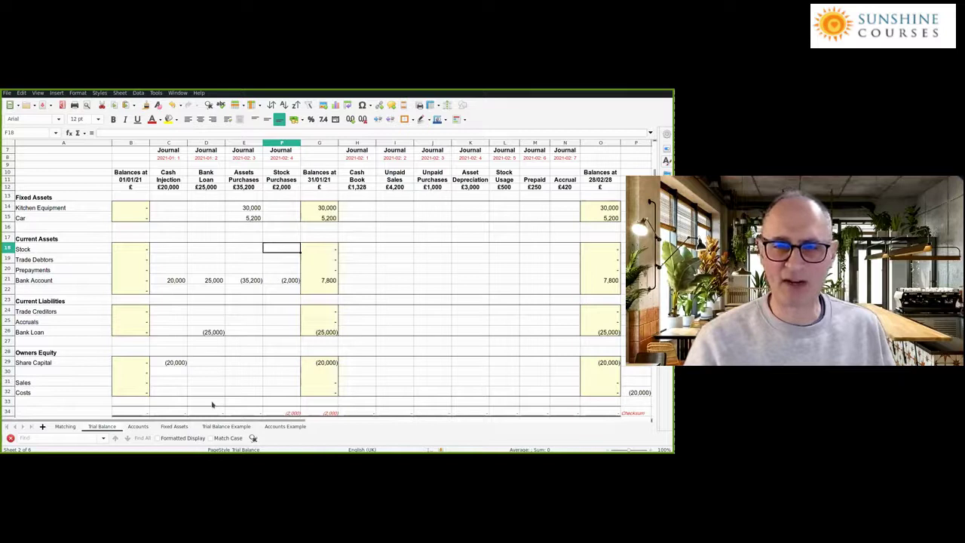
{"action": "key", "text": "Down"}
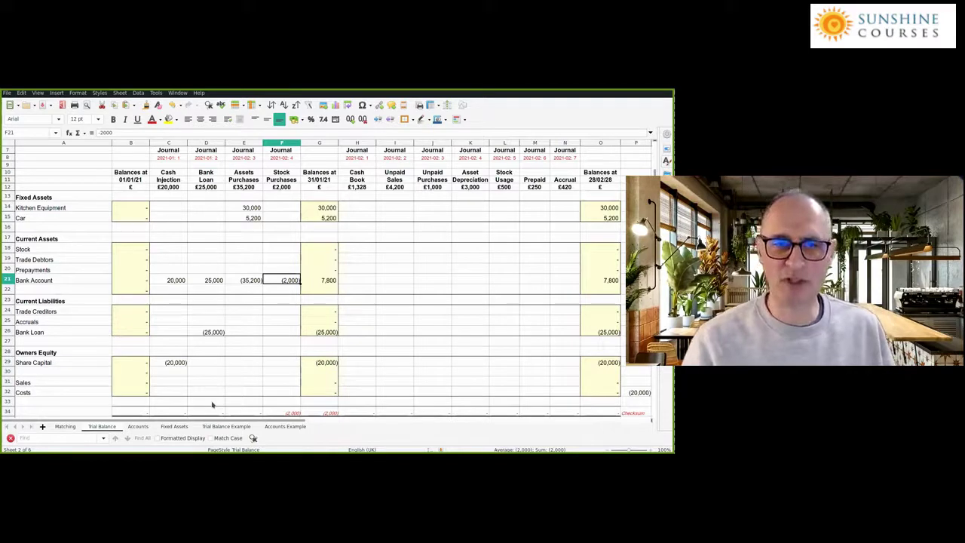
Enter the balancing 2000 for Stock in the Stock Purchases journal (F18).
{"action": "key", "text": "Up"}
{"action": "key", "text": "Up"}
{"action": "key", "text": "Up"}
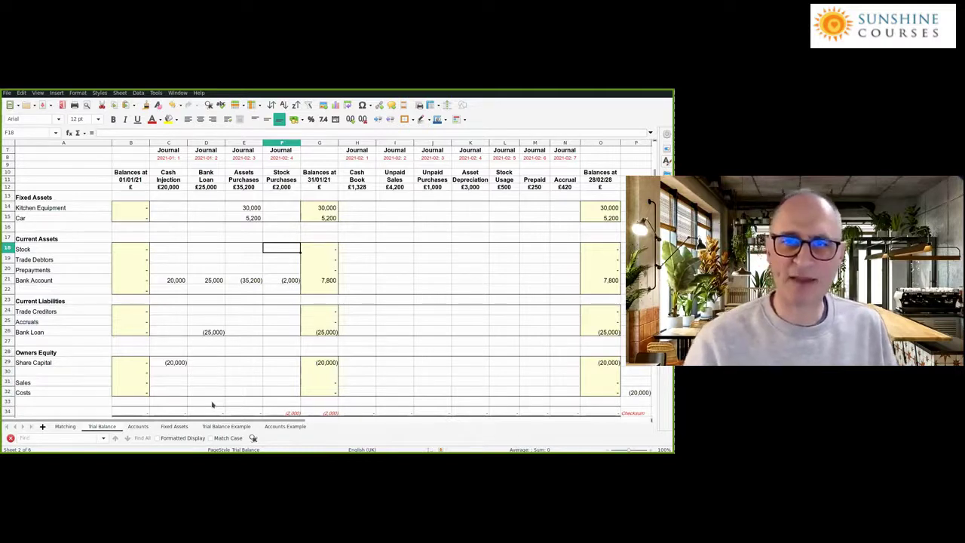
{"action": "type", "text": "2000"}
{"action": "key", "text": "Tab"}
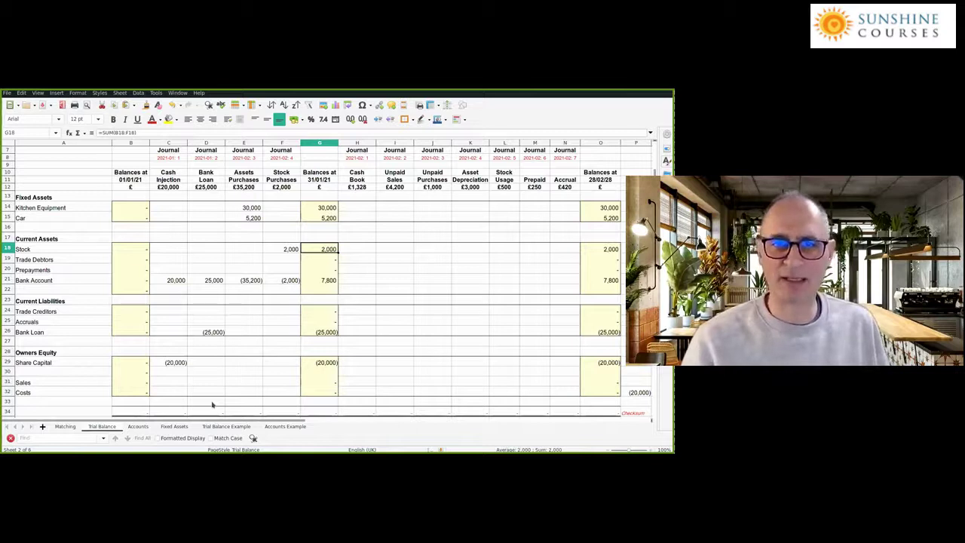
Review each 31/01/21 balance from Kitchen Equipment to Share Capital and check the column's checksum in G34.
{"action": "key", "text": "Up"}
{"action": "key", "text": "Up"}
{"action": "key", "text": "Up"}
{"action": "key", "text": "Up"}
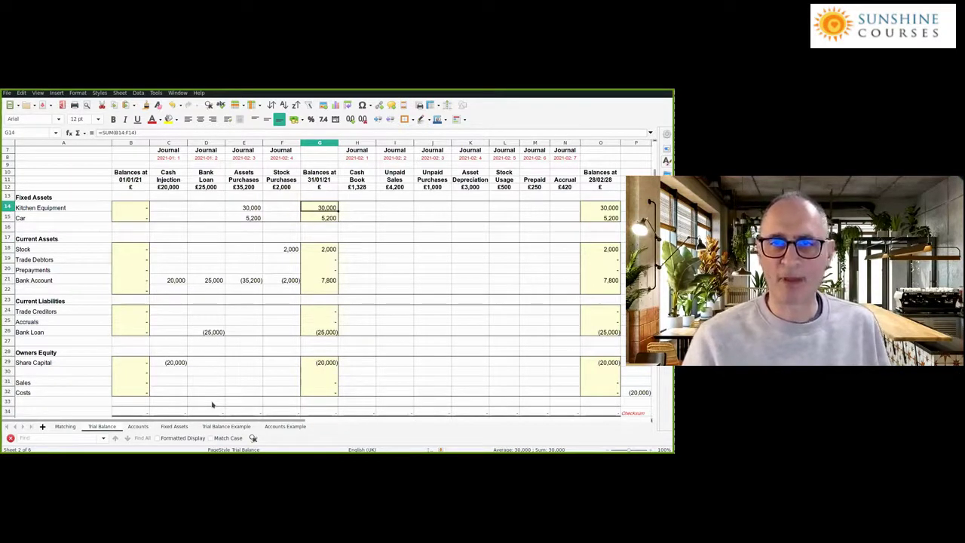
{"action": "key", "text": "Down"}
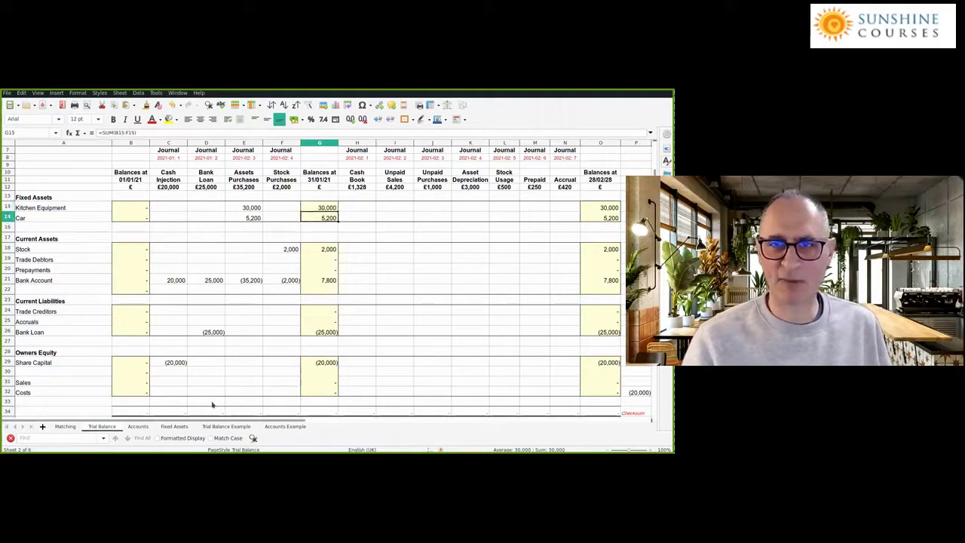
{"action": "key", "text": "Down"}
{"action": "key", "text": "Down"}
{"action": "key", "text": "Down"}
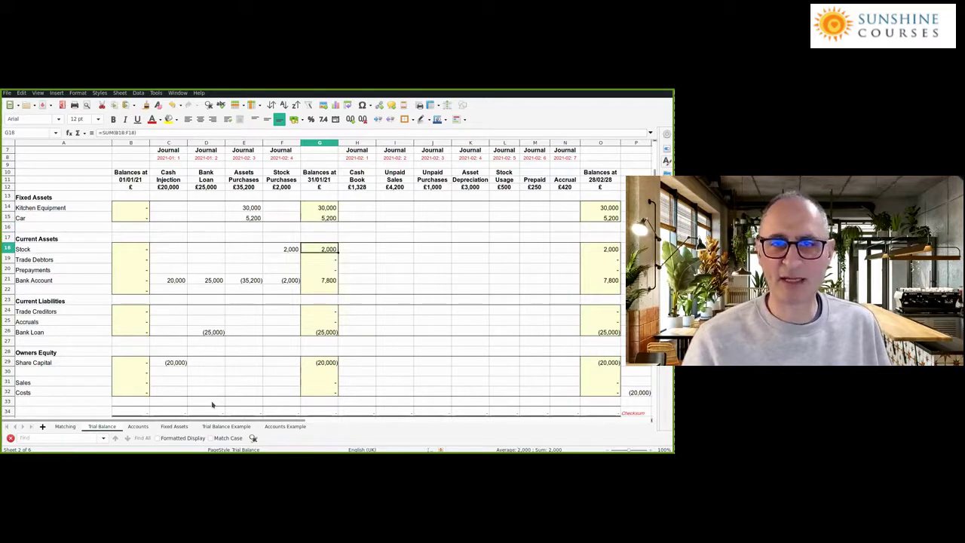
{"action": "key", "text": "Down"}
{"action": "key", "text": "Down"}
{"action": "key", "text": "Down"}
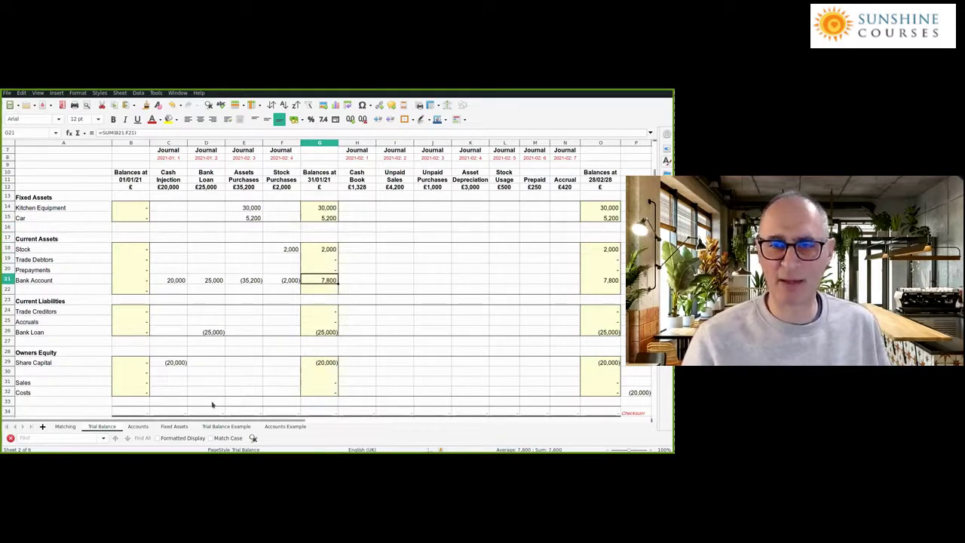
{"action": "key", "text": "Down"}
{"action": "key", "text": "Down"}
{"action": "key", "text": "Down"}
{"action": "key", "text": "Down"}
{"action": "key", "text": "Down"}
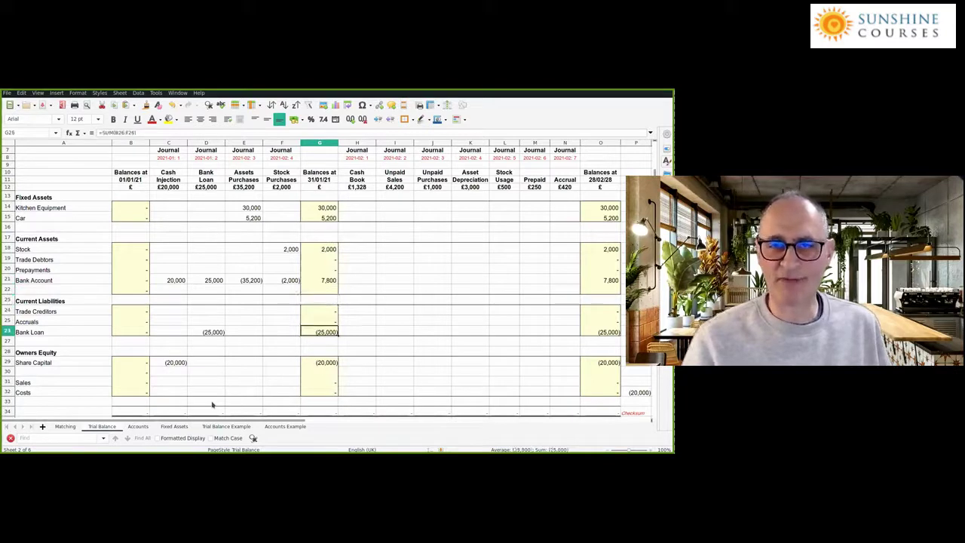
{"action": "key", "text": "Down"}
{"action": "key", "text": "Down"}
{"action": "key", "text": "Down"}
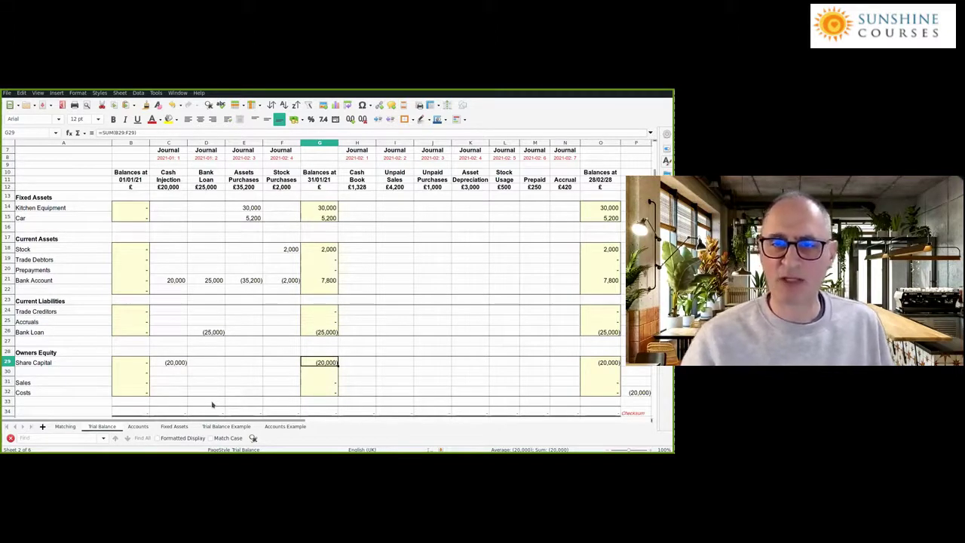
{"action": "left_click", "coordinate": [324, 412]}
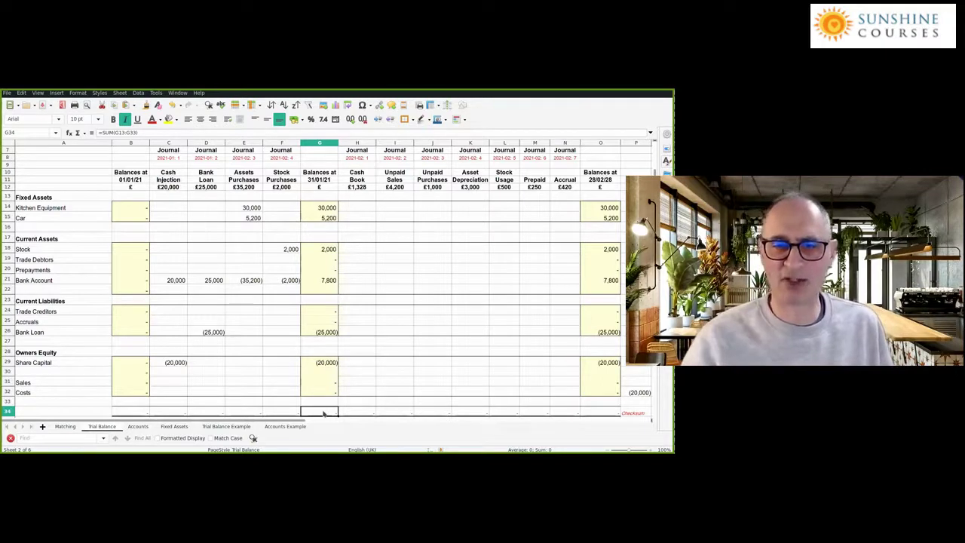
Open the Accounts sheet and examine the Balance Sheet's date headings and its asset and liability figures.
{"action": "left_click", "coordinate": [138, 427]}
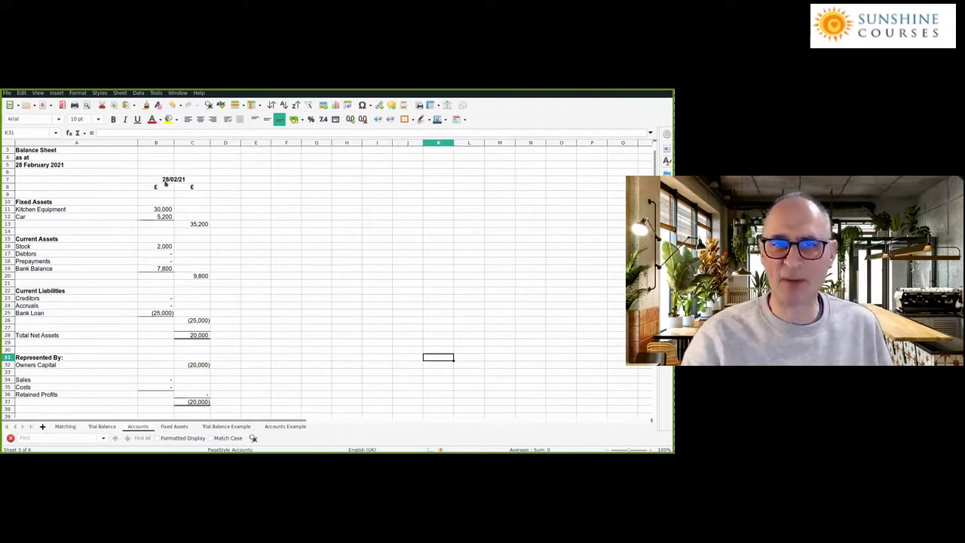
{"action": "left_click", "coordinate": [164, 181]}
{"action": "left_click", "coordinate": [39, 165]}
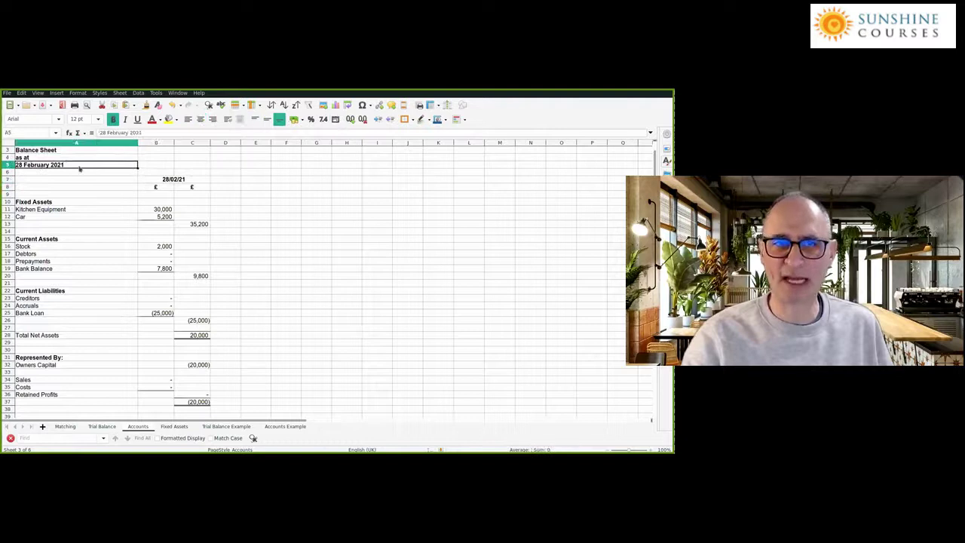
{"action": "left_click", "coordinate": [173, 180]}
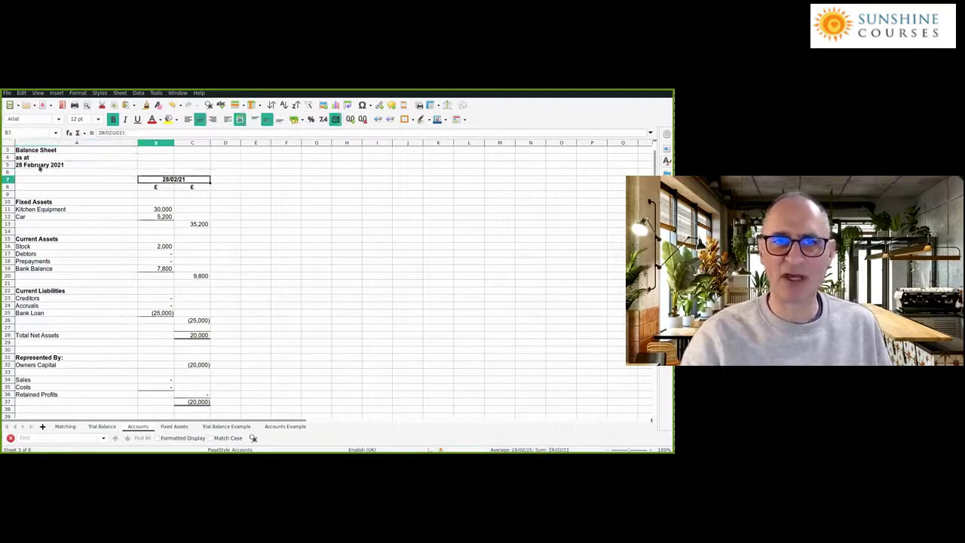
{"action": "left_click", "coordinate": [45, 166]}
{"action": "left_click_drag", "start_coordinate": [163, 212], "coordinate": [217, 328]}
{"action": "left_click", "coordinate": [217, 326]}
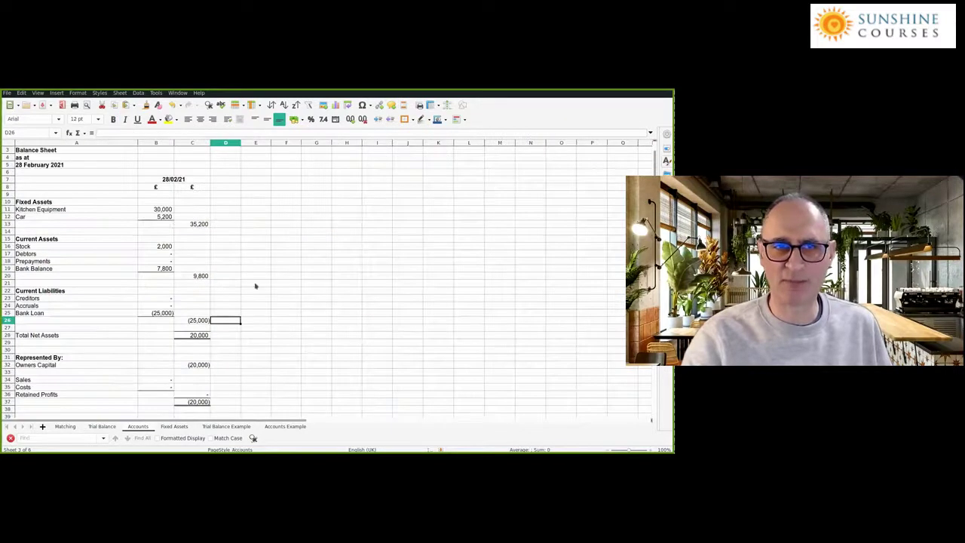
Examine the Fixed Assets and Current Assets figures on the Balance Sheet, including their subtotals in C13 and C20.
{"action": "left_click", "coordinate": [159, 210]}
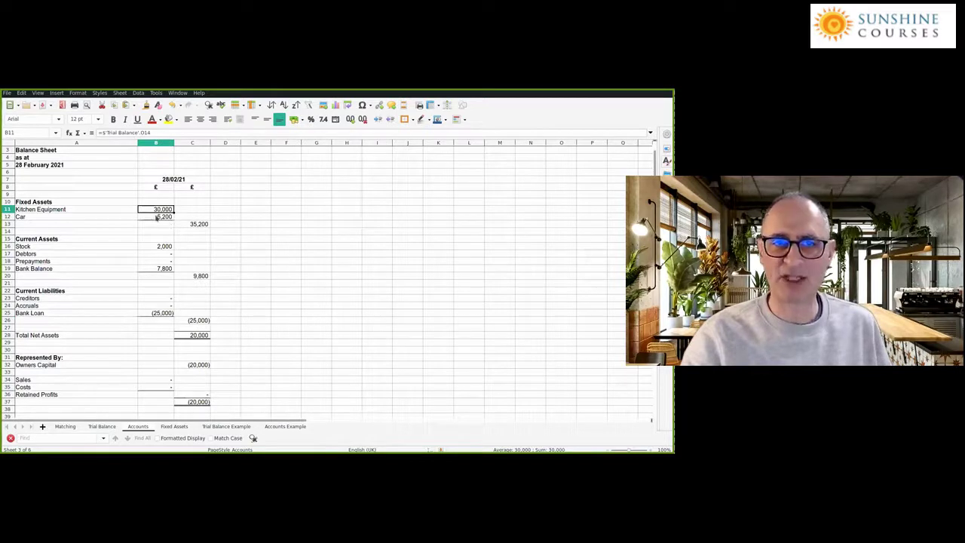
{"action": "left_click", "coordinate": [157, 217]}
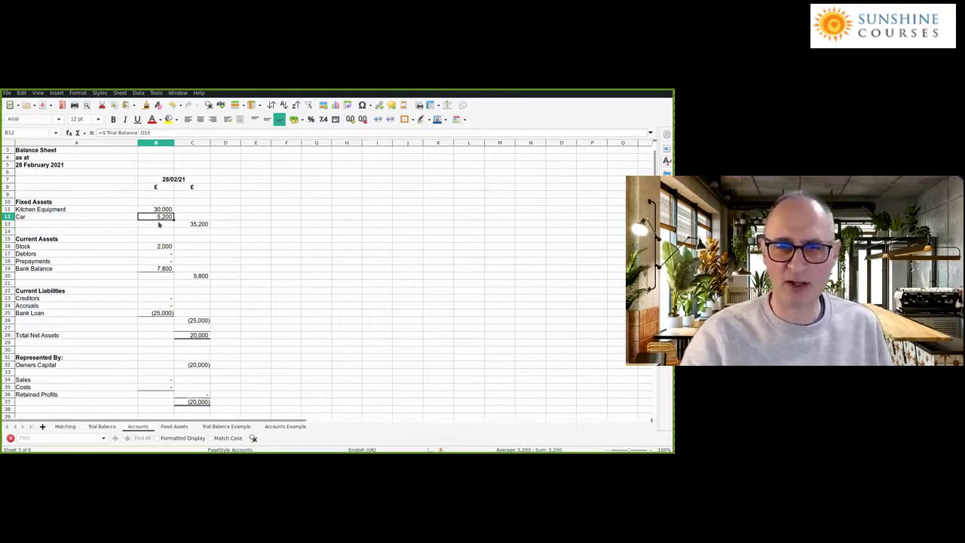
{"action": "left_click", "coordinate": [190, 224]}
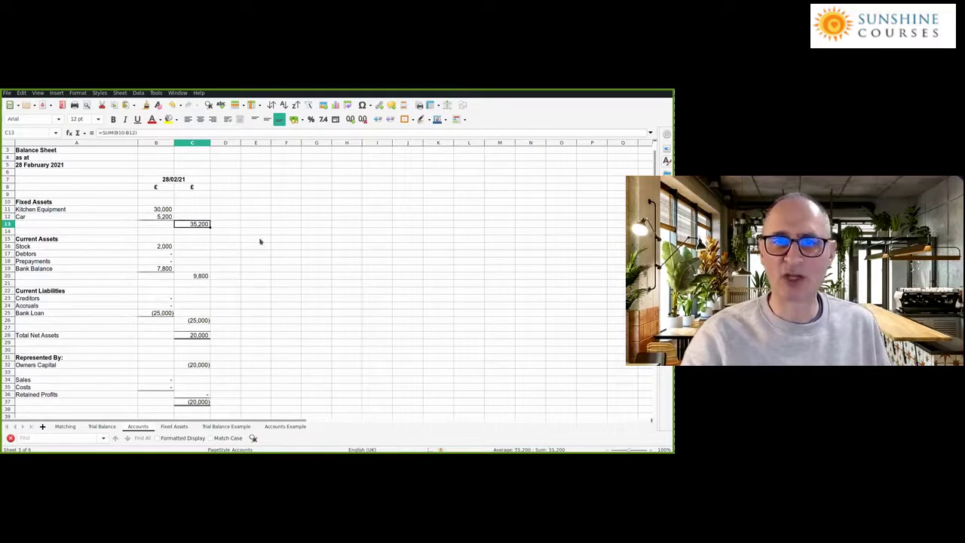
{"action": "left_click", "coordinate": [260, 240]}
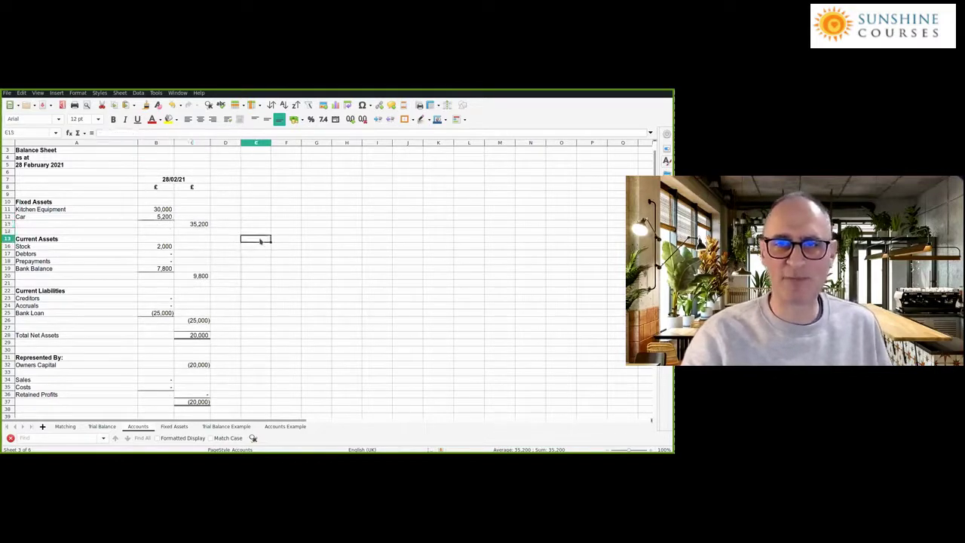
{"action": "left_click", "coordinate": [194, 226]}
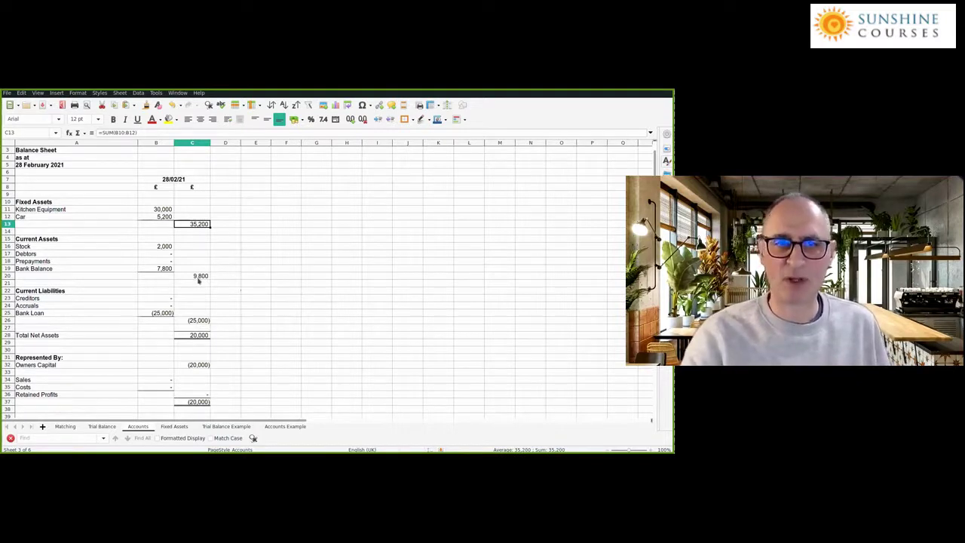
{"action": "left_click", "coordinate": [148, 247]}
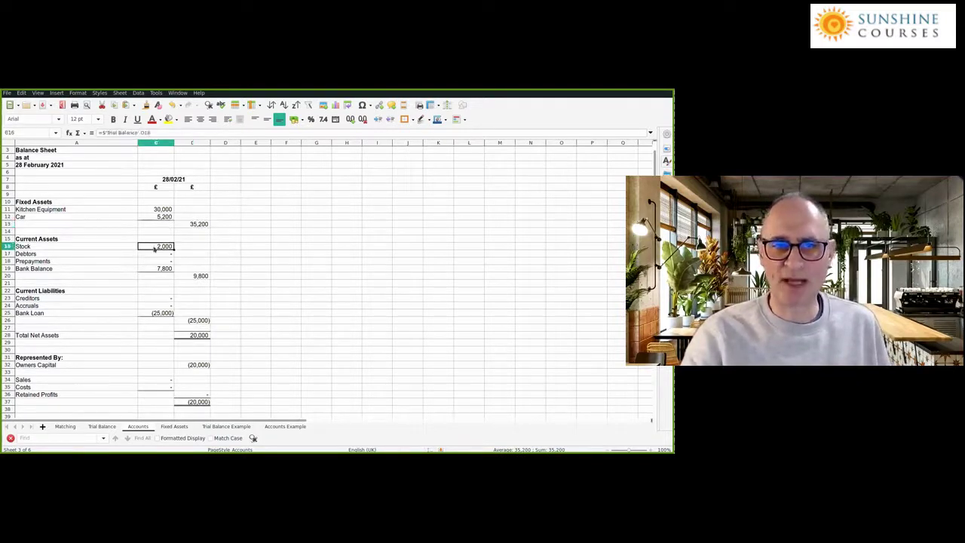
{"action": "key", "text": "Down"}
{"action": "key", "text": "Down"}
{"action": "key", "text": "Down"}
{"action": "key", "text": "Right"}
{"action": "key", "text": "Down"}
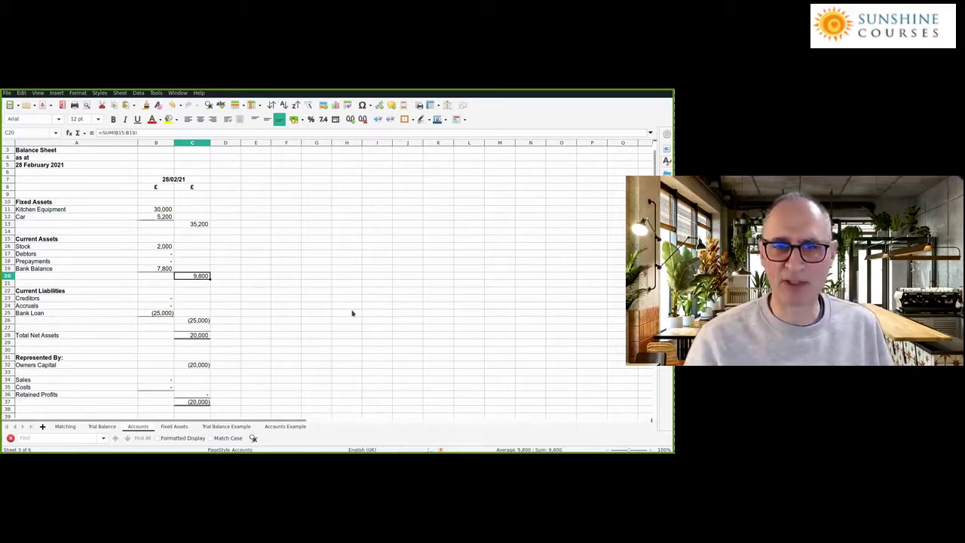
Examine the Bank Loan figure and the Current Liabilities subtotal in C26 of the Balance Sheet.
{"action": "key", "text": "Left"}
{"action": "key", "text": "Down"}
{"action": "key", "text": "Down"}
{"action": "key", "text": "Down"}
{"action": "key", "text": "Down"}
{"action": "key", "text": "Down"}
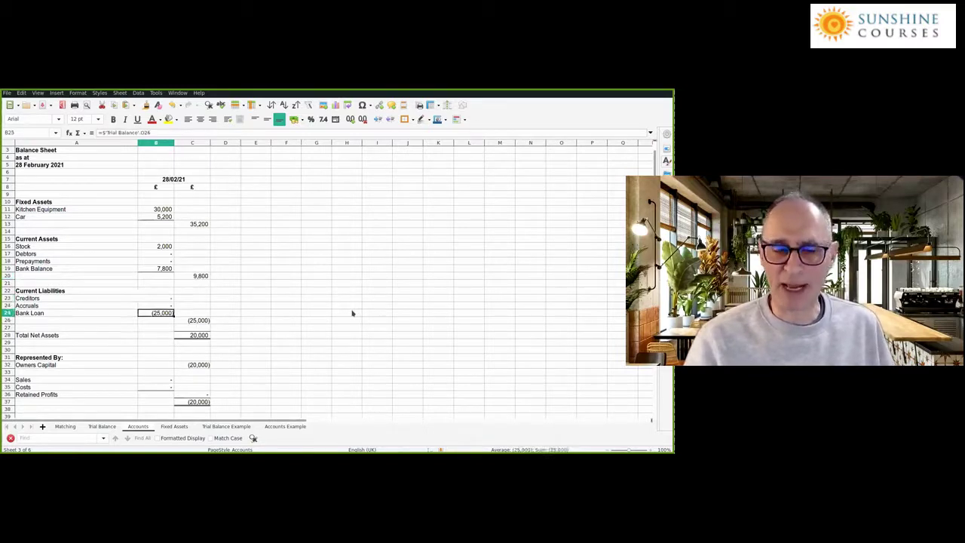
{"action": "key", "text": "Right"}
{"action": "key", "text": "Down"}
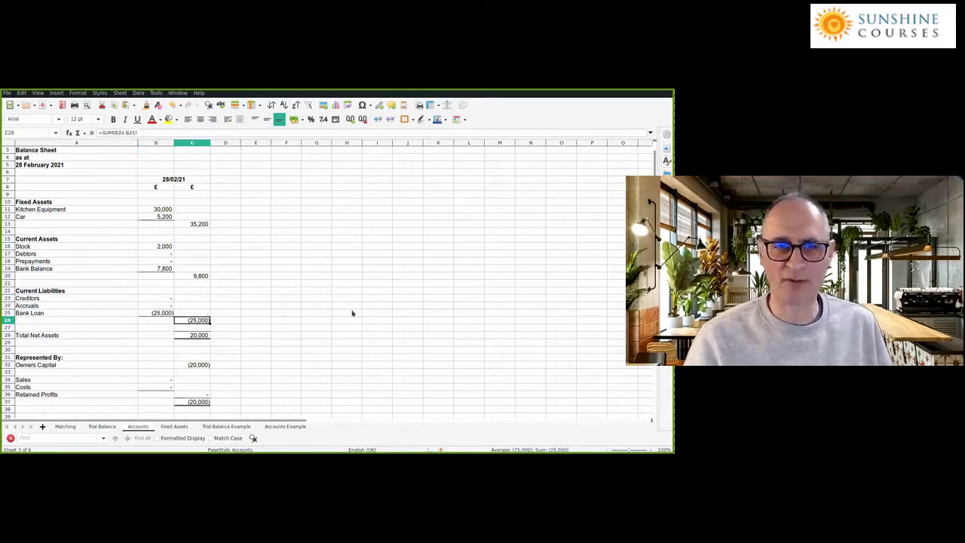
{"action": "key", "text": "Up"}
{"action": "key", "text": "Left"}
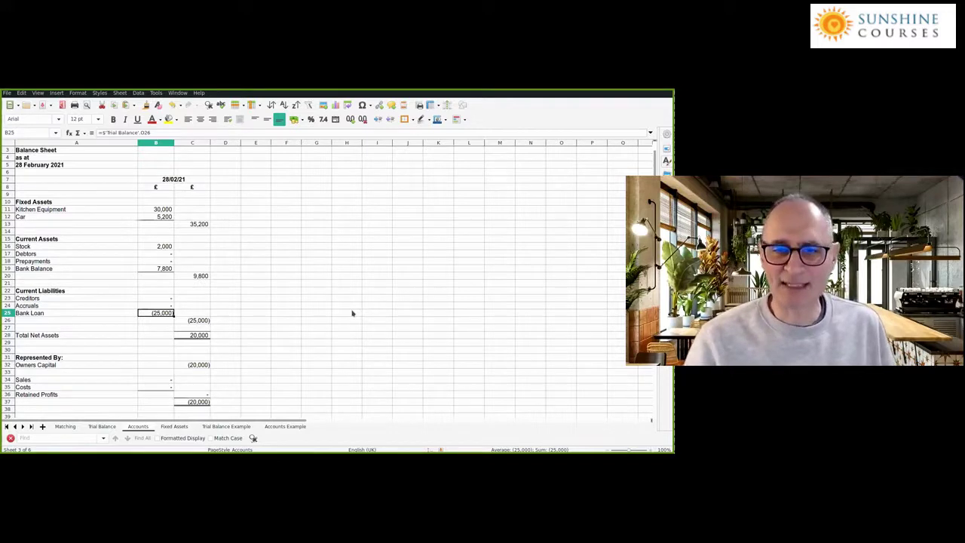
Review how the fixed asset, current asset and current liability subtotals make up Total Net Assets in C28.
{"action": "key", "text": "Right"}
{"action": "key", "text": "Down"}
{"action": "key", "text": "Down"}
{"action": "key", "text": "Down"}
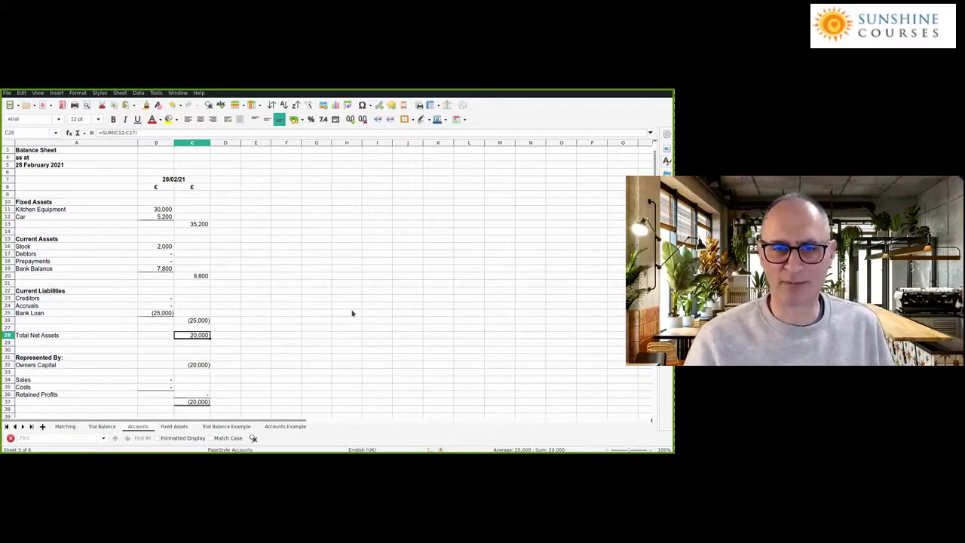
{"action": "key", "text": "Up"}
{"action": "key", "text": "Up"}
{"action": "key", "text": "Up"}
{"action": "key", "text": "Up"}
{"action": "key", "text": "Up"}
{"action": "key", "text": "Up"}
{"action": "key", "text": "Up"}
{"action": "key", "text": "Up"}
{"action": "key", "text": "Up"}
{"action": "key", "text": "Up"}
{"action": "key", "text": "Up"}
{"action": "key", "text": "Up"}
{"action": "key", "text": "Up"}
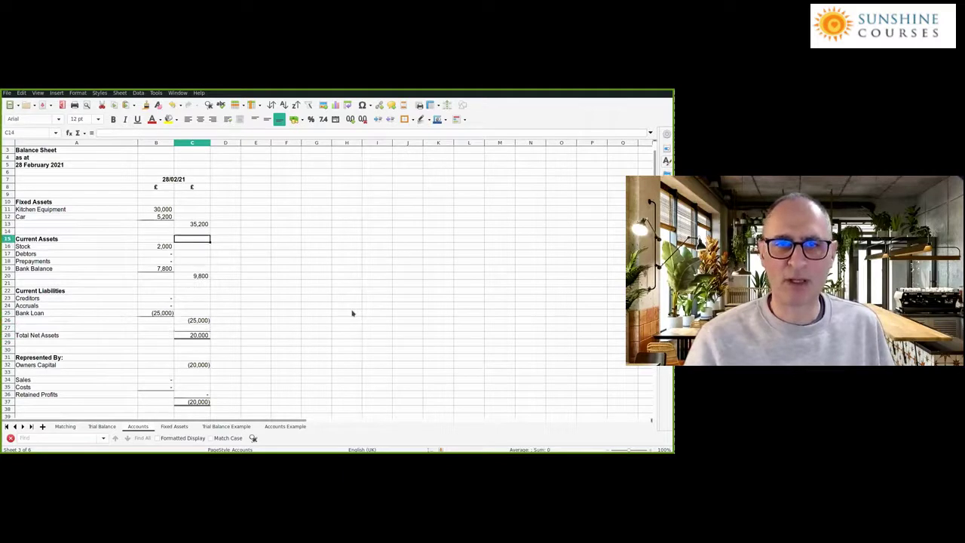
{"action": "key", "text": "Up"}
{"action": "key", "text": "Up"}
{"action": "key", "text": "Down"}
{"action": "key", "text": "Down"}
{"action": "key", "text": "Down"}
{"action": "key", "text": "Down"}
{"action": "key", "text": "Down"}
{"action": "key", "text": "Down"}
{"action": "key", "text": "Down"}
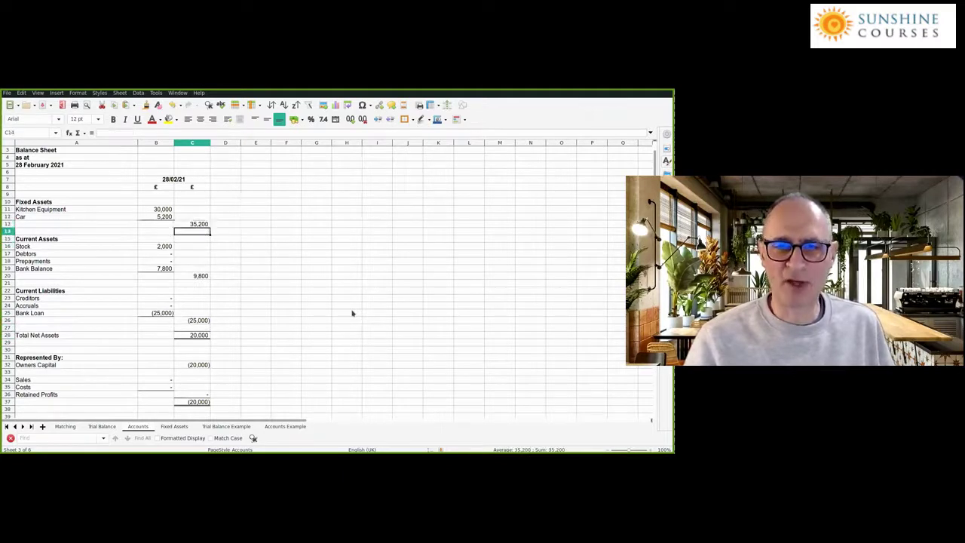
{"action": "key", "text": "Down"}
{"action": "key", "text": "Down"}
{"action": "key", "text": "Down"}
{"action": "key", "text": "Down"}
{"action": "key", "text": "Down"}
{"action": "key", "text": "Down"}
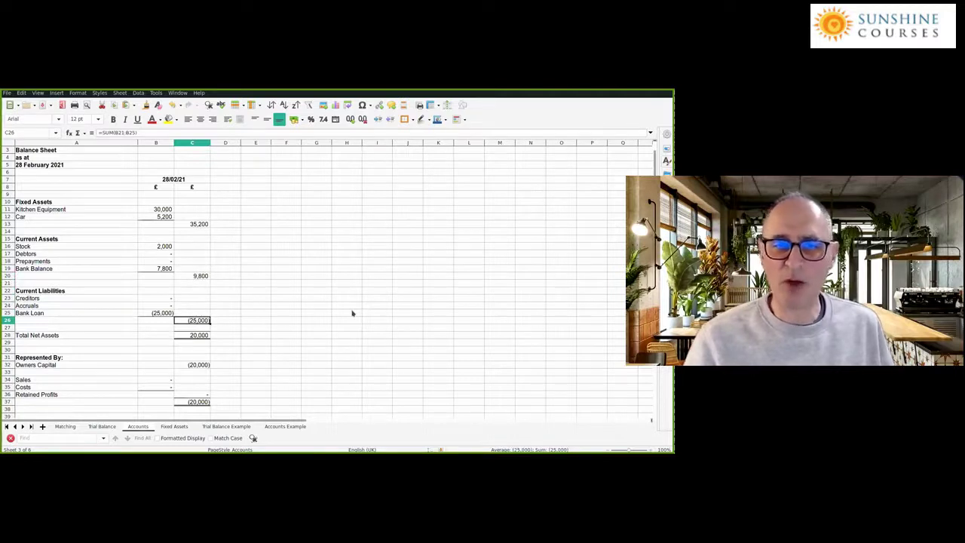
{"action": "key", "text": "Down"}
{"action": "key", "text": "Down"}
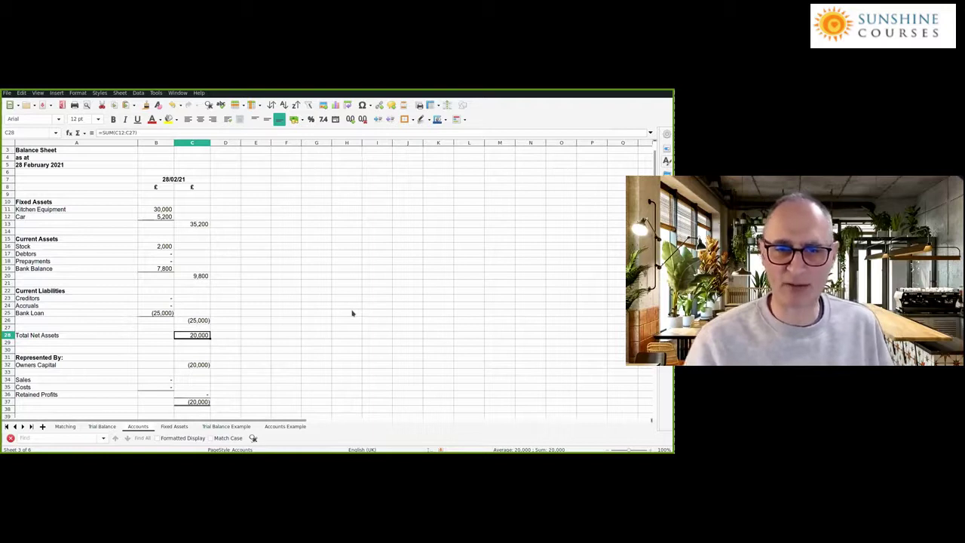
Examine the Represented By total in C37 and the Owners Capital figure that makes it up.
{"action": "key", "text": "Down"}
{"action": "key", "text": "Down"}
{"action": "key", "text": "Down"}
{"action": "key", "text": "Down"}
{"action": "key", "text": "Down"}
{"action": "key", "text": "Down"}
{"action": "key", "text": "Down"}
{"action": "key", "text": "Down"}
{"action": "key", "text": "Down"}
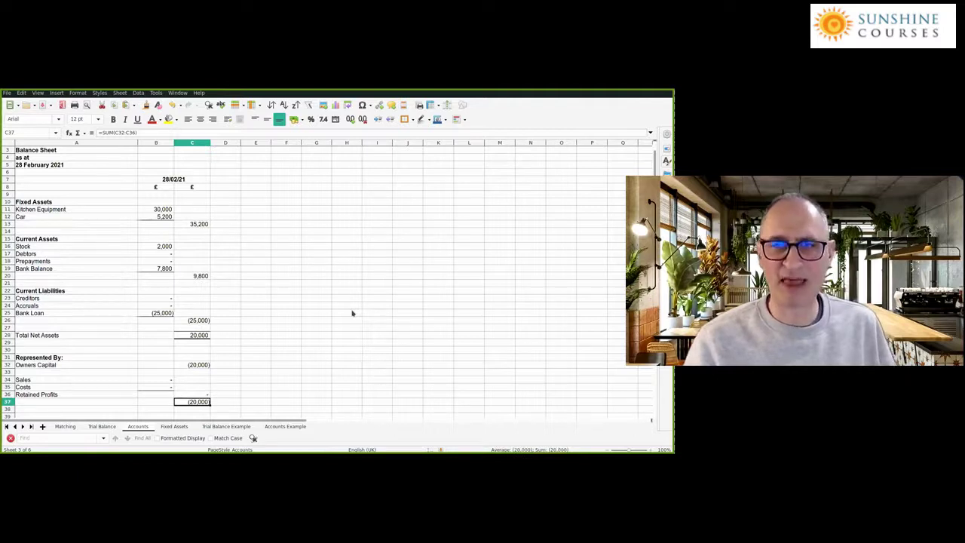
{"action": "key", "text": "Up"}
{"action": "key", "text": "Up"}
{"action": "key", "text": "Up"}
{"action": "key", "text": "Up"}
{"action": "key", "text": "Up"}
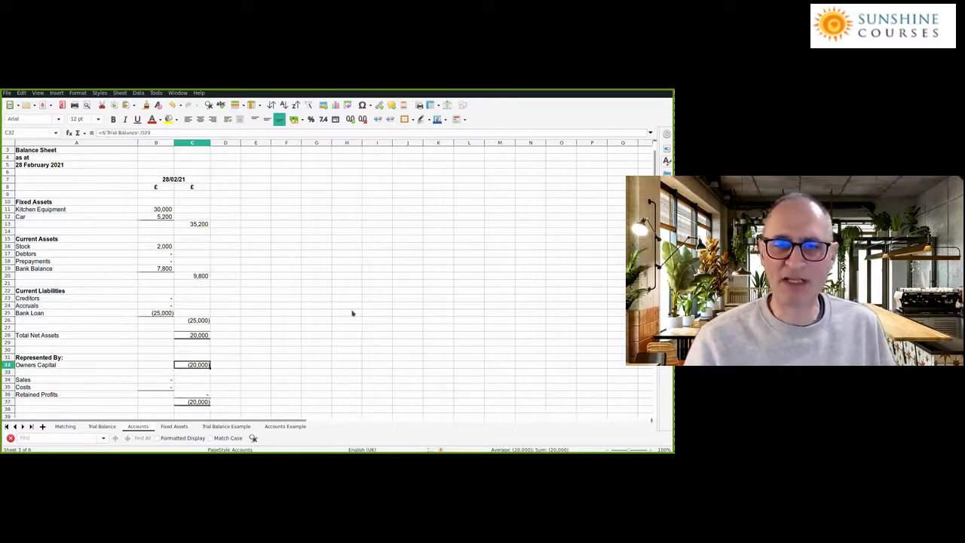
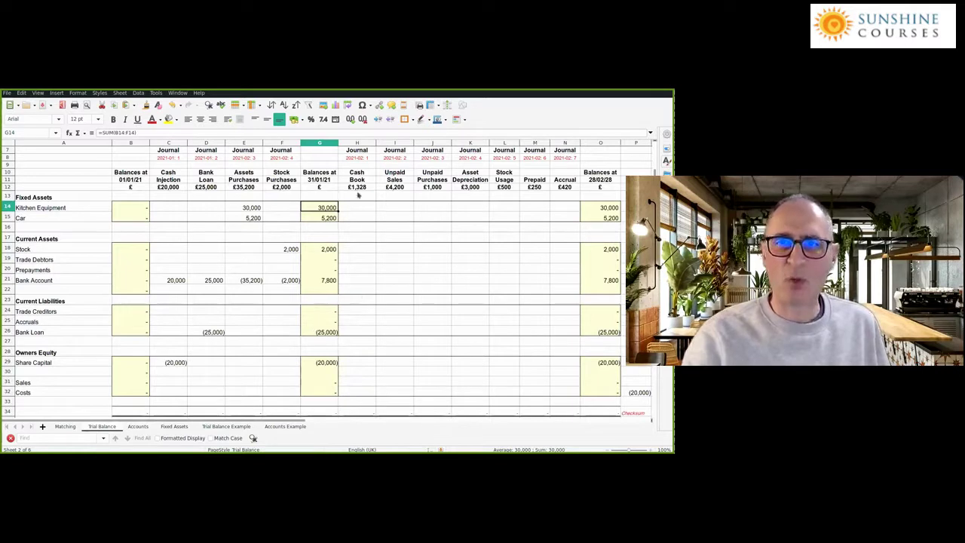
Enter 1328 for Bank Account in the Trial Balance's Cash Book journal (H21).
{"action": "left_click", "coordinate": [358, 194]}
{"action": "left_click", "coordinate": [359, 188]}
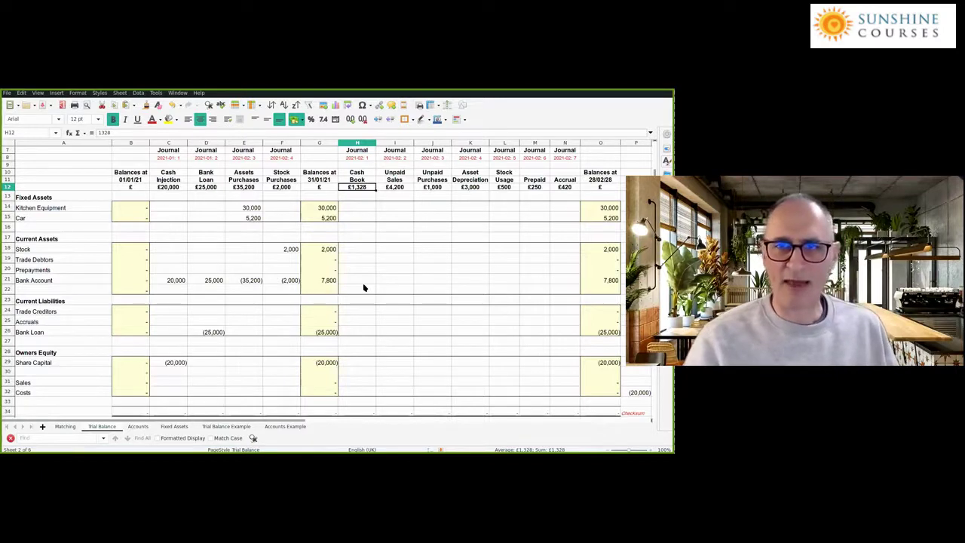
{"action": "key", "text": "Down"}
{"action": "key", "text": "Down"}
{"action": "key", "text": "Down"}
{"action": "key", "text": "Down"}
{"action": "key", "text": "Down"}
{"action": "key", "text": "Down"}
{"action": "key", "text": "Down"}
{"action": "key", "text": "Down"}
{"action": "key", "text": "Down"}
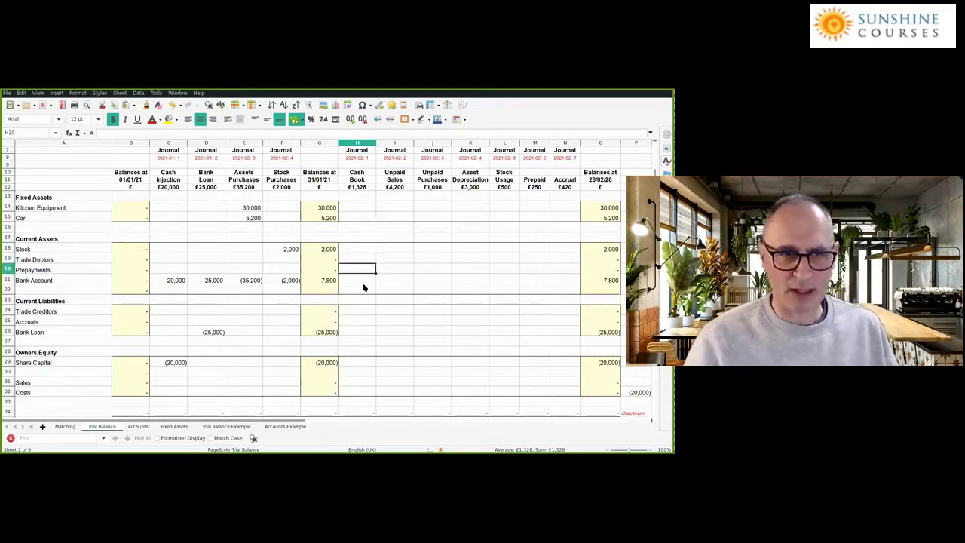
{"action": "type", "text": "13280"}
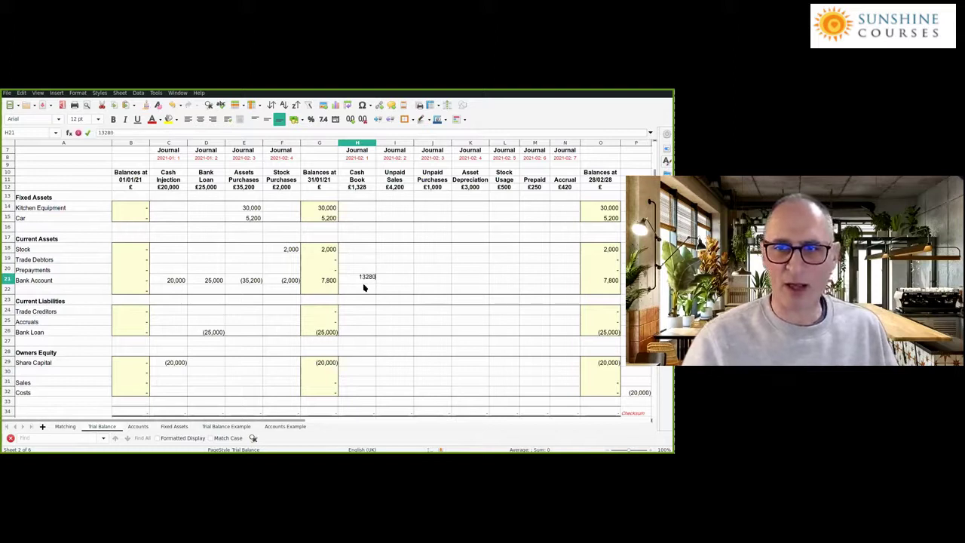
{"action": "key", "text": "BackSpace"}
{"action": "key", "text": "Return"}
{"action": "key", "text": "Up"}
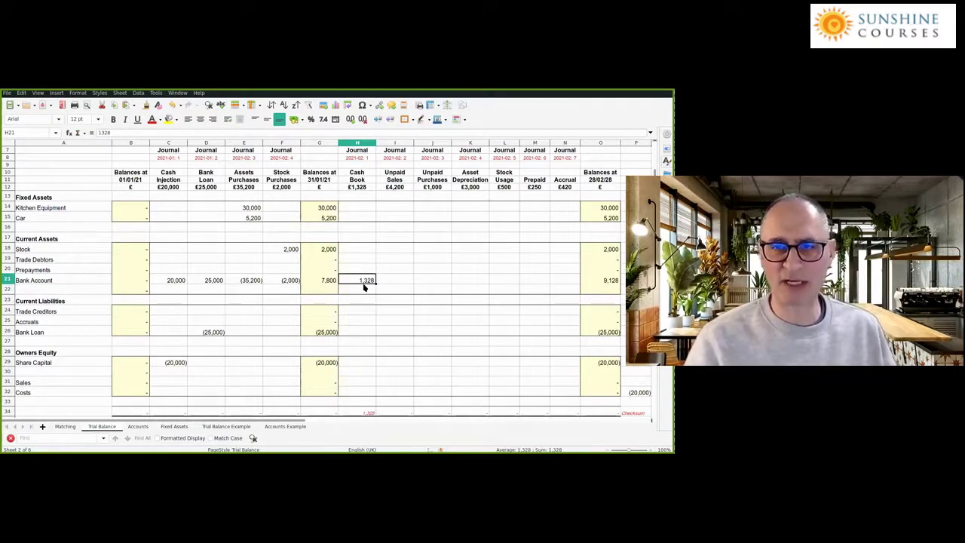
Enter -38305 for Sales in the Cash Book journal (H31).
{"action": "key", "text": "Down"}
{"action": "key", "text": "Down"}
{"action": "key", "text": "Down"}
{"action": "key", "text": "Down"}
{"action": "key", "text": "Down"}
{"action": "key", "text": "Down"}
{"action": "key", "text": "Down"}
{"action": "key", "text": "Down"}
{"action": "key", "text": "Down"}
{"action": "key", "text": "Down"}
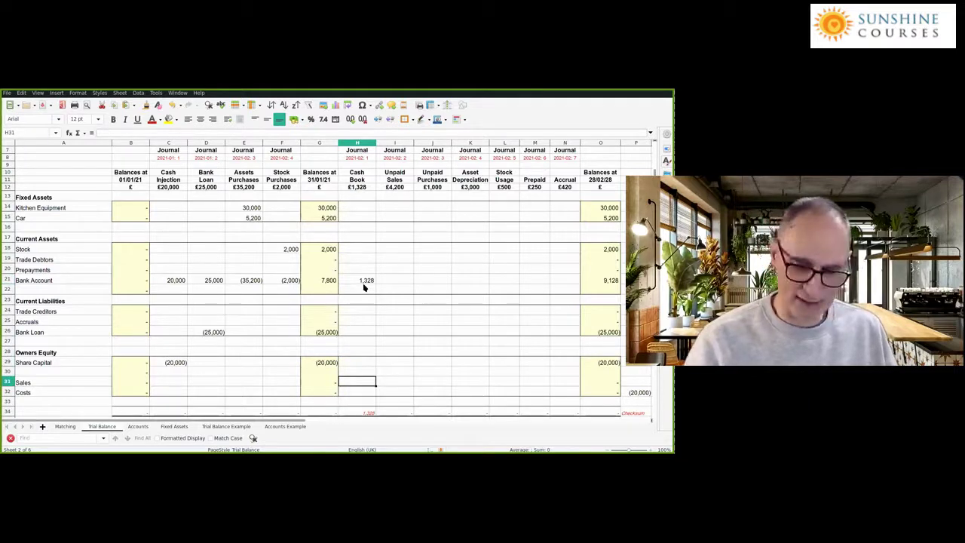
{"action": "type", "text": "-38305"}
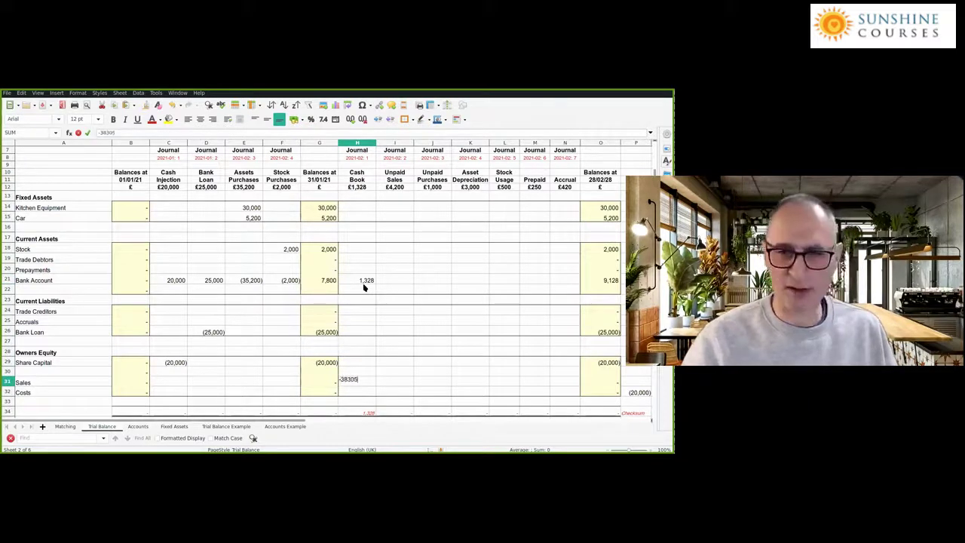
{"action": "key", "text": "Return"}
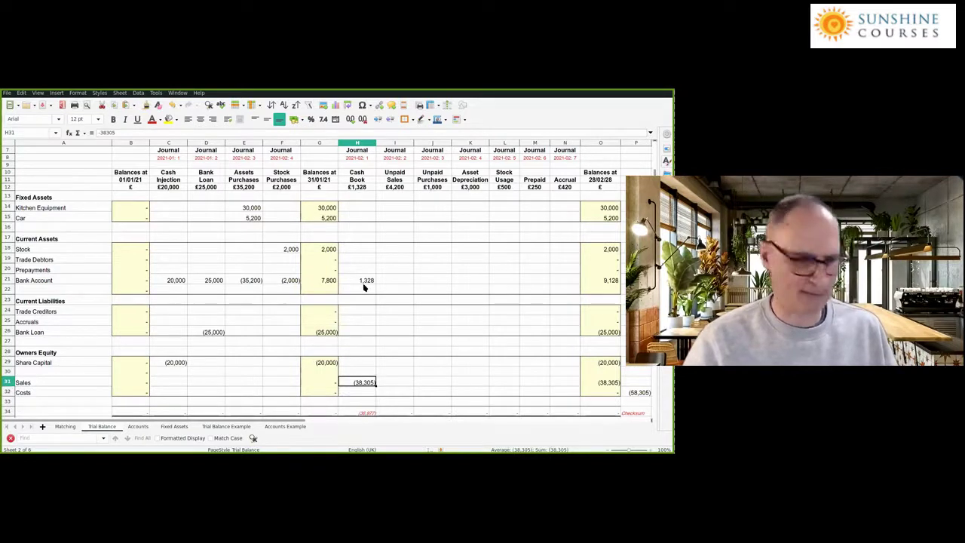
Enter 36977 for Costs in the Cash Book journal (H32) and check the column's checksum in H34.
{"action": "key", "text": "Down"}
{"action": "type", "text": "3"}
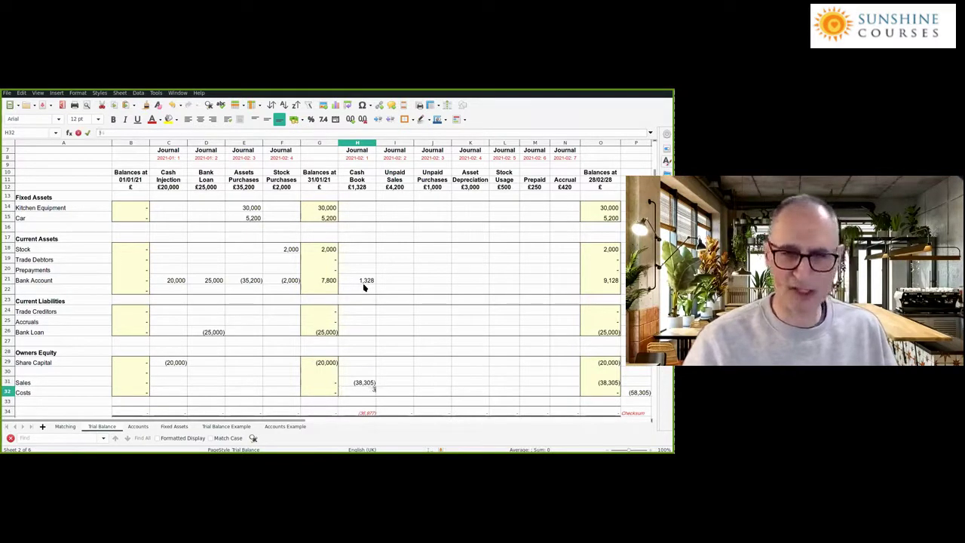
{"action": "type", "text": "6,977"}
{"action": "key", "text": "Return"}
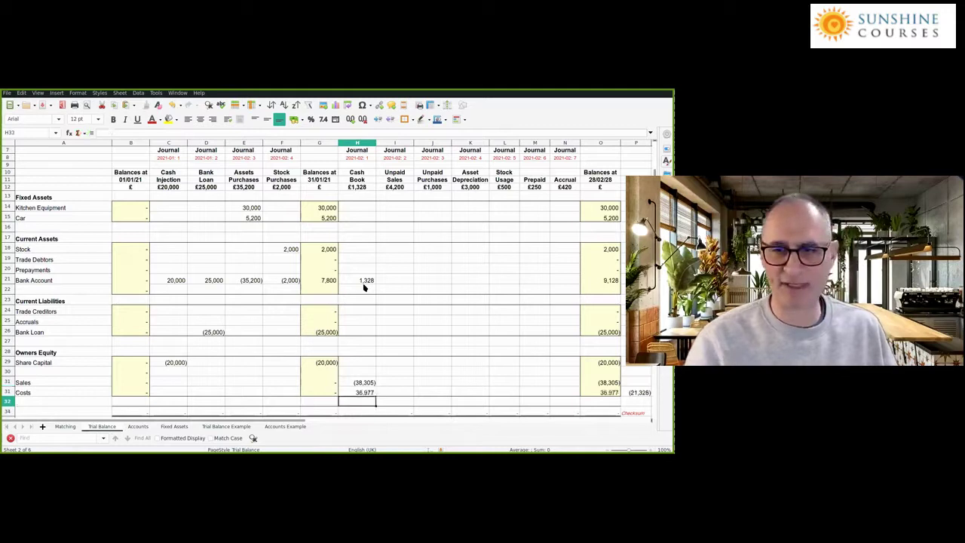
{"action": "key", "text": "Down"}
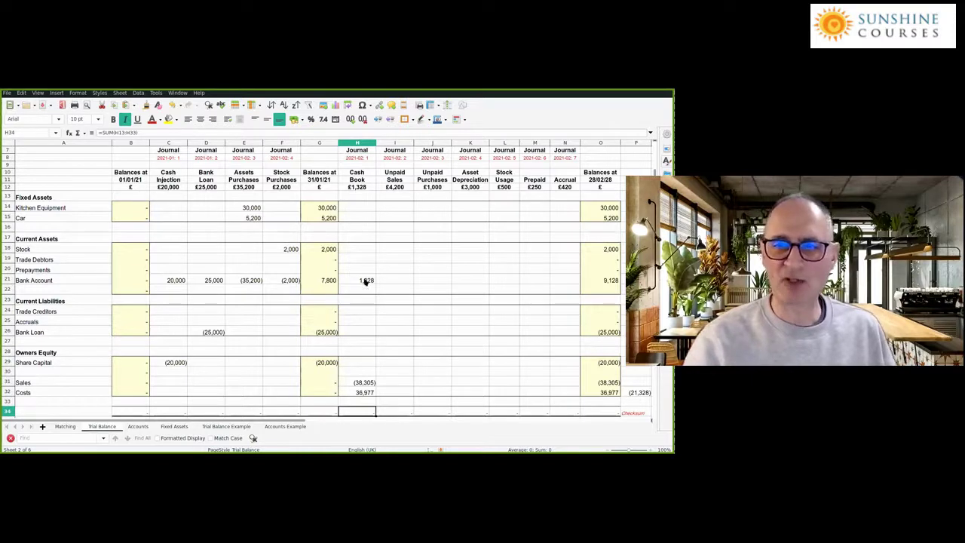
Review the Bank Account, Sales and Costs entries of the Cash Book journal against each other.
{"action": "key", "text": "Up"}
{"action": "key", "text": "Up"}
{"action": "key", "text": "Up"}
{"action": "key", "text": "ctrl+Up"}
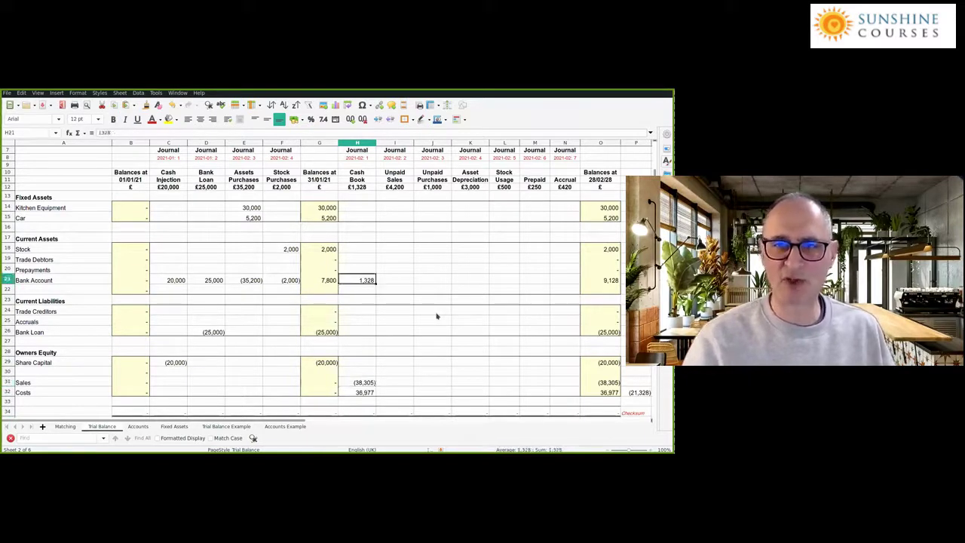
{"action": "key", "text": "Down"}
{"action": "key", "text": "Down"}
{"action": "key", "text": "Down"}
{"action": "key", "text": "Down"}
{"action": "key", "text": "Down"}
{"action": "key", "text": "Down"}
{"action": "key", "text": "Down"}
{"action": "key", "text": "Down"}
{"action": "key", "text": "Down"}
{"action": "key", "text": "Down"}
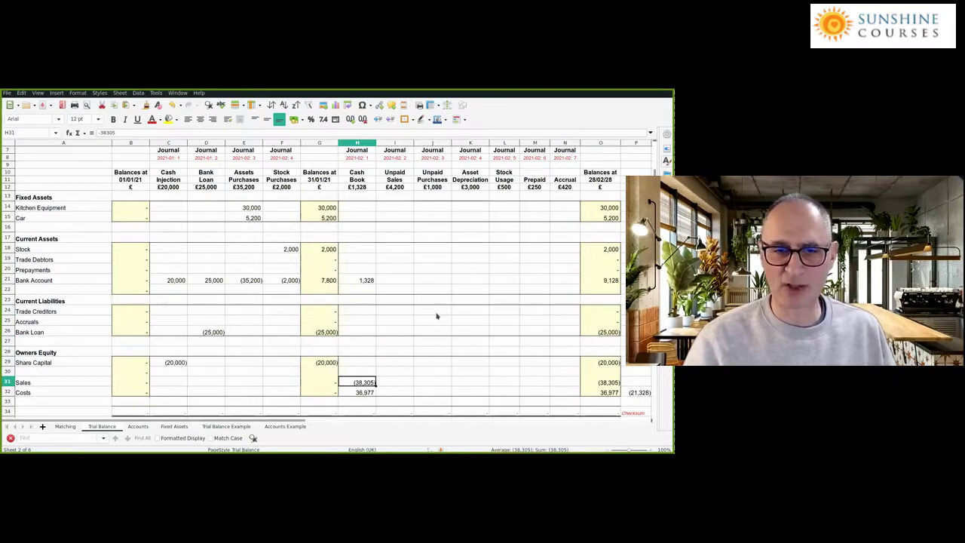
{"action": "key", "text": "Down"}
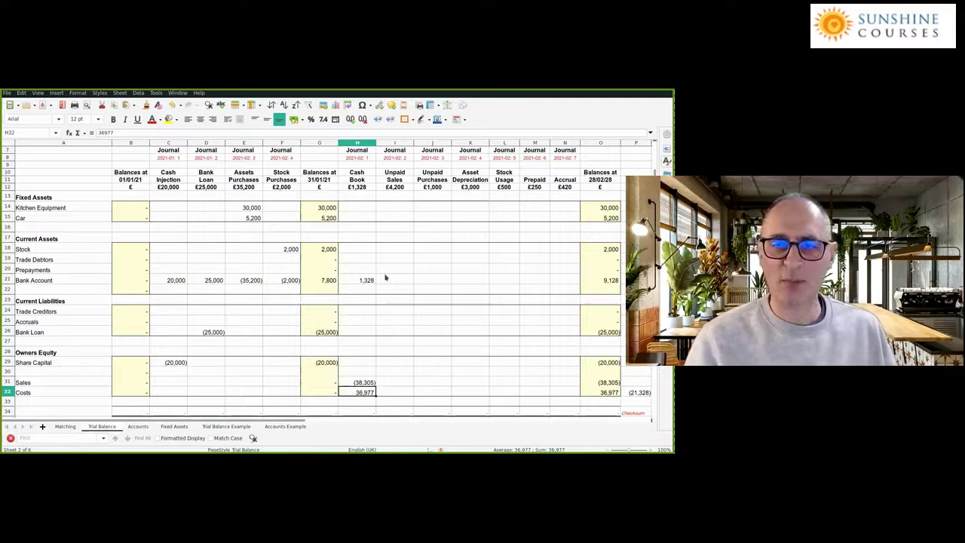
{"action": "key", "text": "Up"}
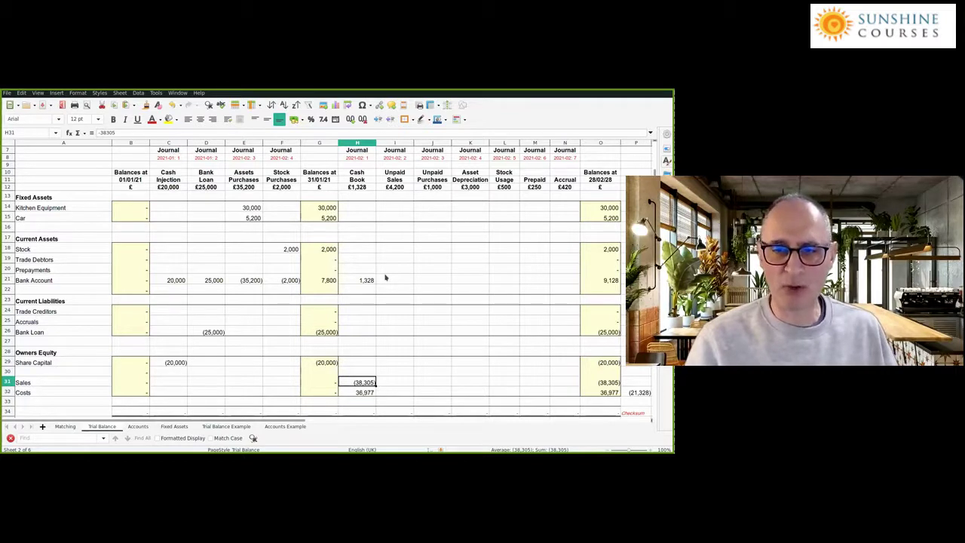
{"action": "key", "text": "Down"}
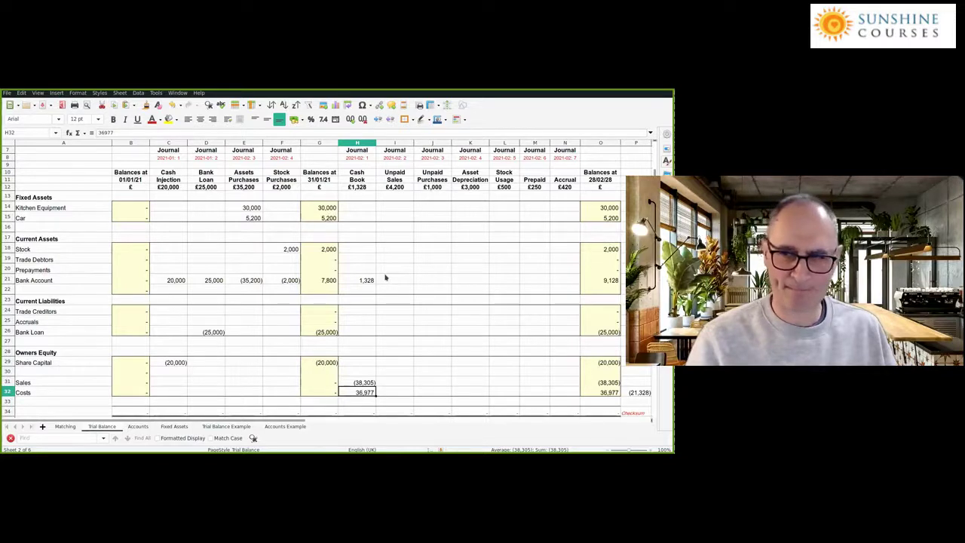
{"action": "key", "text": "Up"}
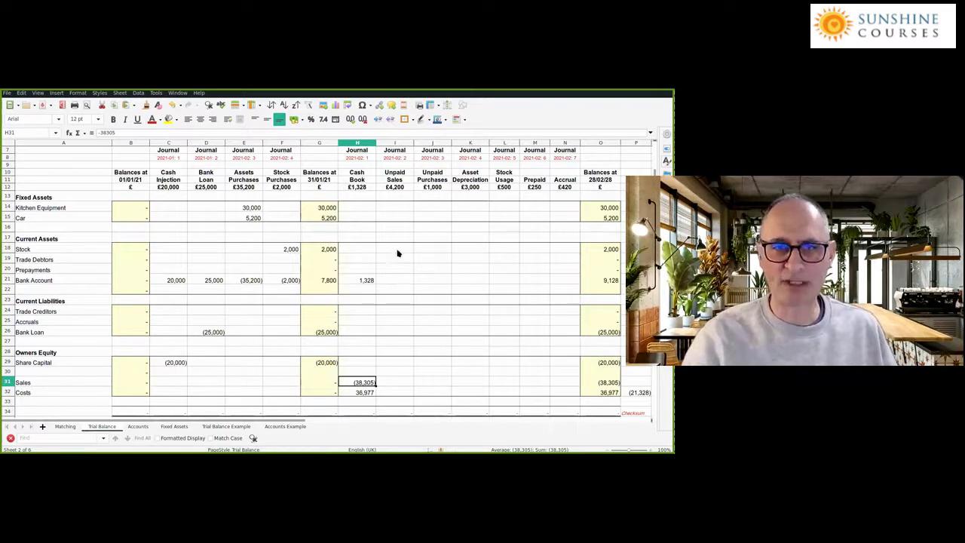
Enter 4200 for Trade Debtors in the Unpaid Sales journal (I19).
{"action": "left_click", "coordinate": [397, 258]}
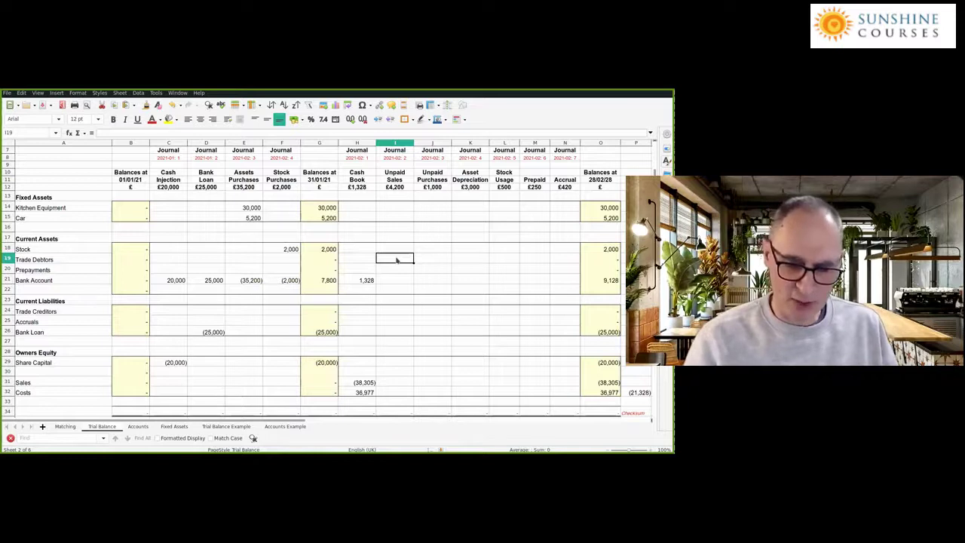
{"action": "type", "text": "4200"}
{"action": "key", "text": "Return"}
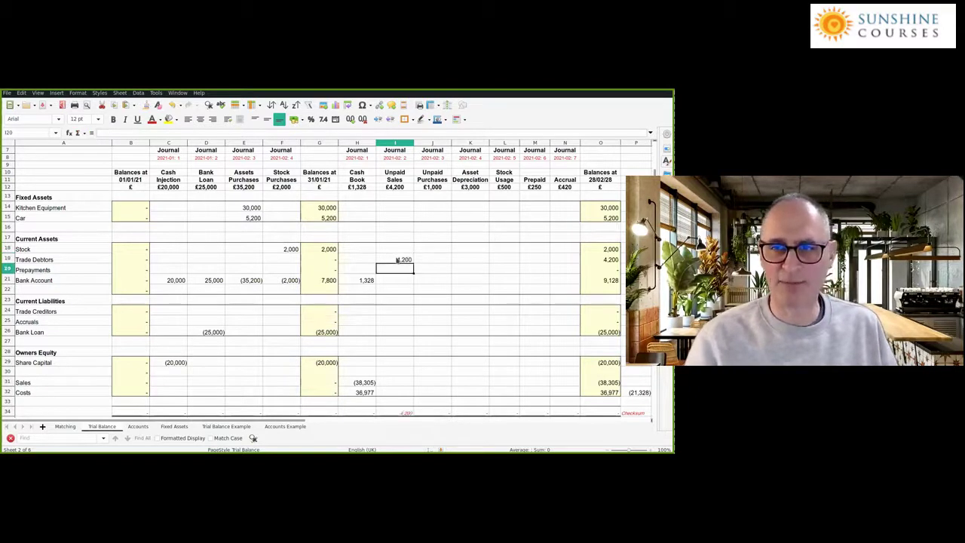
{"action": "left_click", "coordinate": [397, 260]}
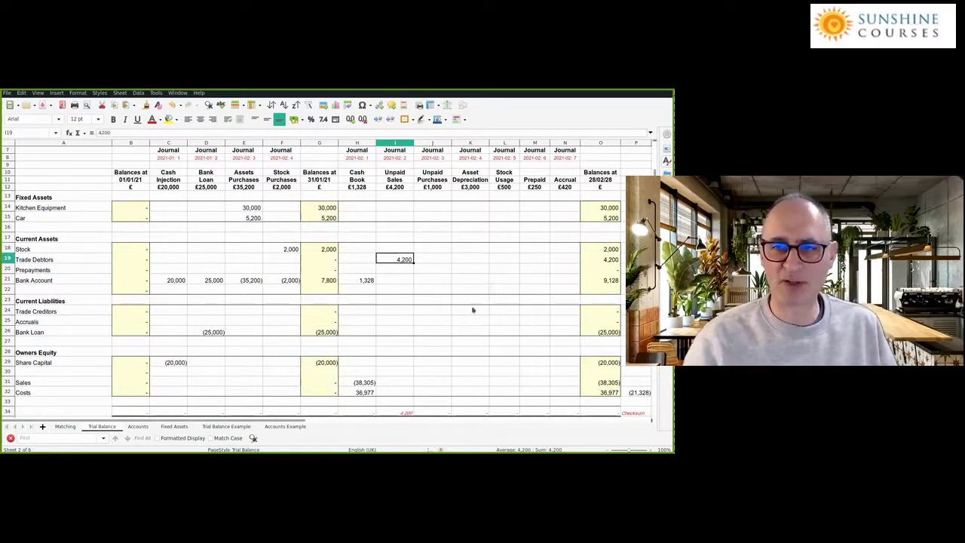
Enter -4200 for Sales in the Unpaid Sales journal (I31).
{"action": "left_click", "coordinate": [389, 386]}
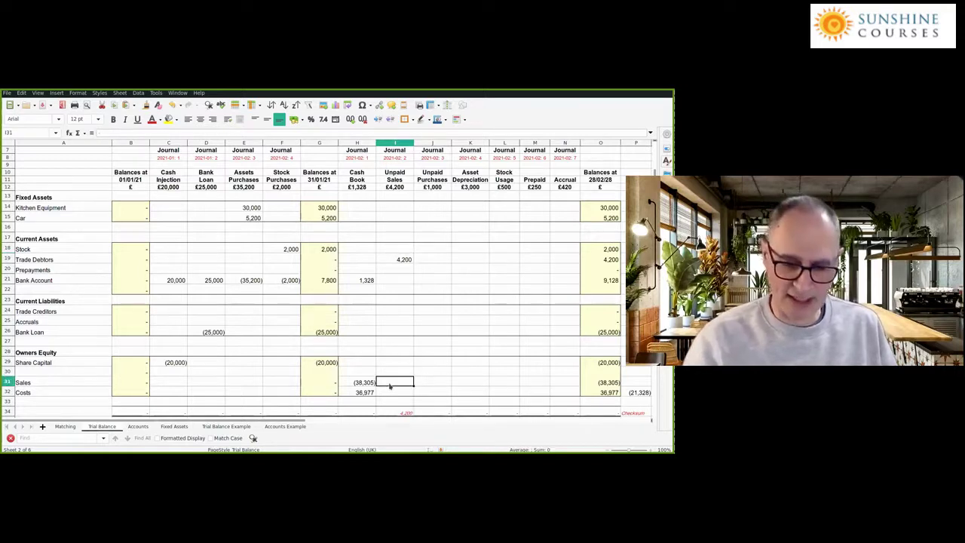
{"action": "type", "text": "-4"}
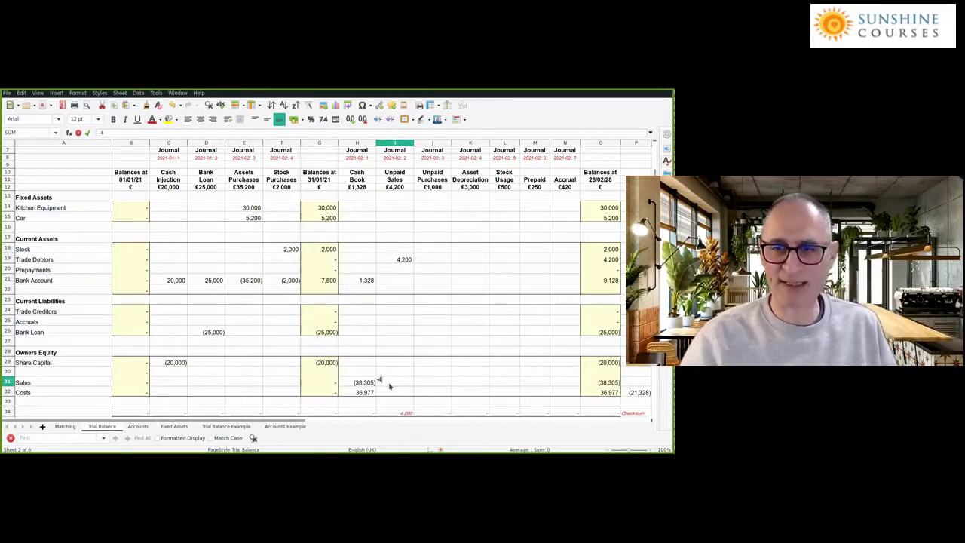
{"action": "type", "text": "200"}
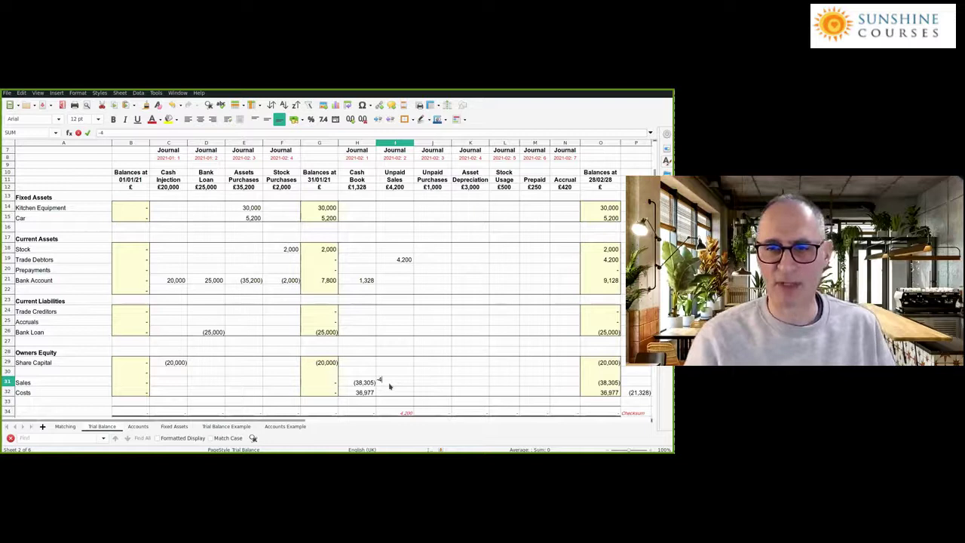
{"action": "key", "text": "Return"}
{"action": "key", "text": "Up"}
Review the Sales row across the February journals, from Cash Book to Prepaid.
{"action": "key", "text": "Left"}
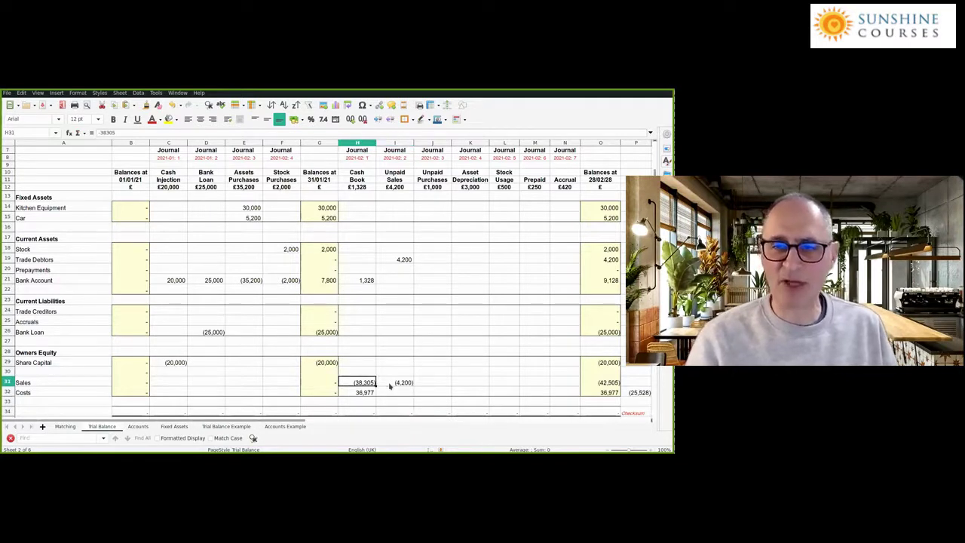
{"action": "key", "text": "Right"}
{"action": "key", "text": "Right"}
{"action": "key", "text": "Right"}
{"action": "key", "text": "Right"}
{"action": "key", "text": "Right"}
{"action": "key", "text": "Right"}
{"action": "key", "text": "Right"}
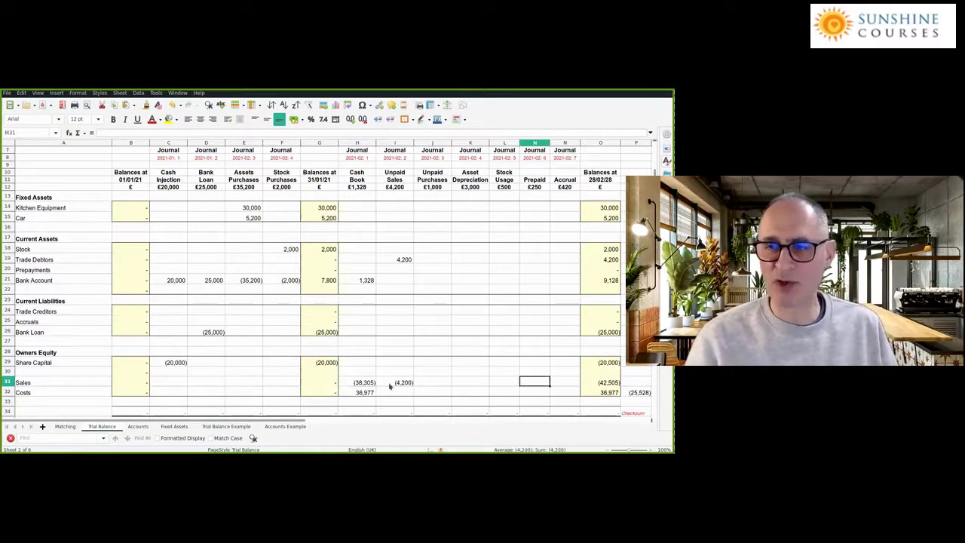
{"action": "key", "text": "Left"}
{"action": "key", "text": "Left"}
{"action": "key", "text": "Left"}
{"action": "key", "text": "Left"}
{"action": "key", "text": "Left"}
{"action": "key", "text": "Left"}
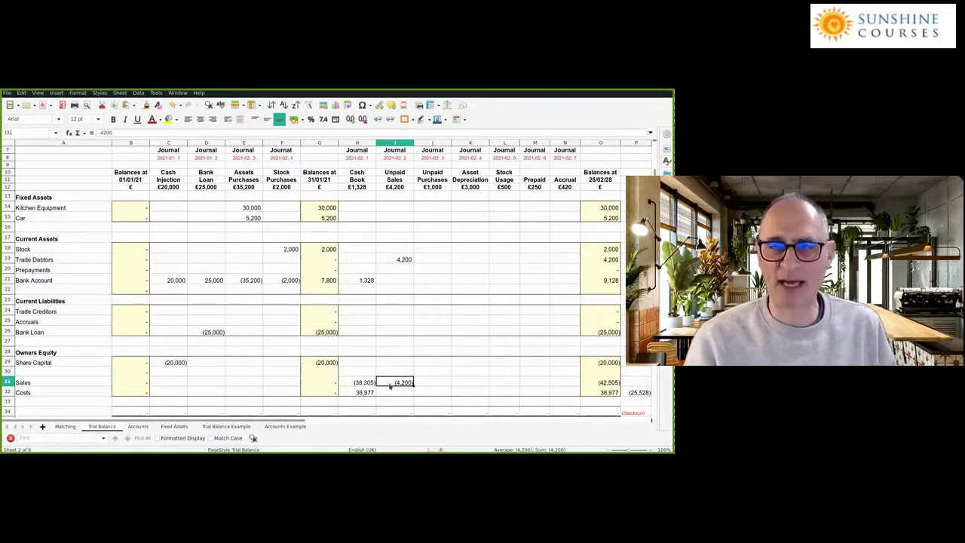
Enter -1000 for Trade Creditors in the Unpaid Purchases journal (J24).
{"action": "left_click", "coordinate": [431, 270]}
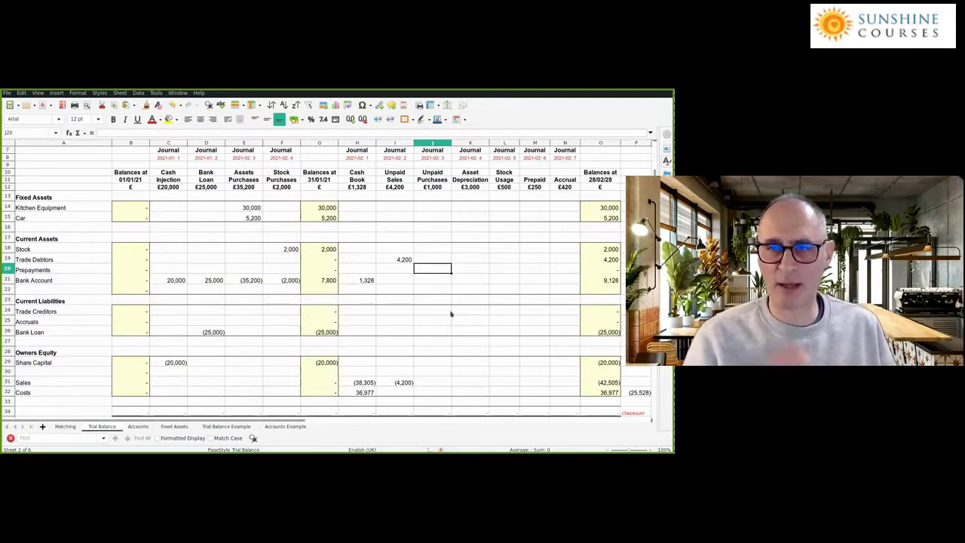
{"action": "key", "text": "Down"}
{"action": "key", "text": "Down"}
{"action": "key", "text": "Down"}
{"action": "key", "text": "Down"}
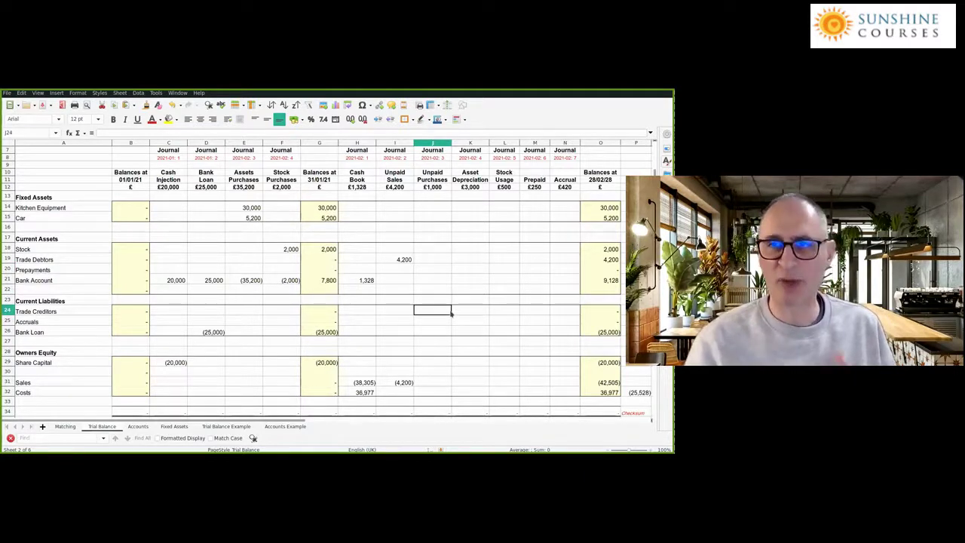
{"action": "type", "text": "-1000"}
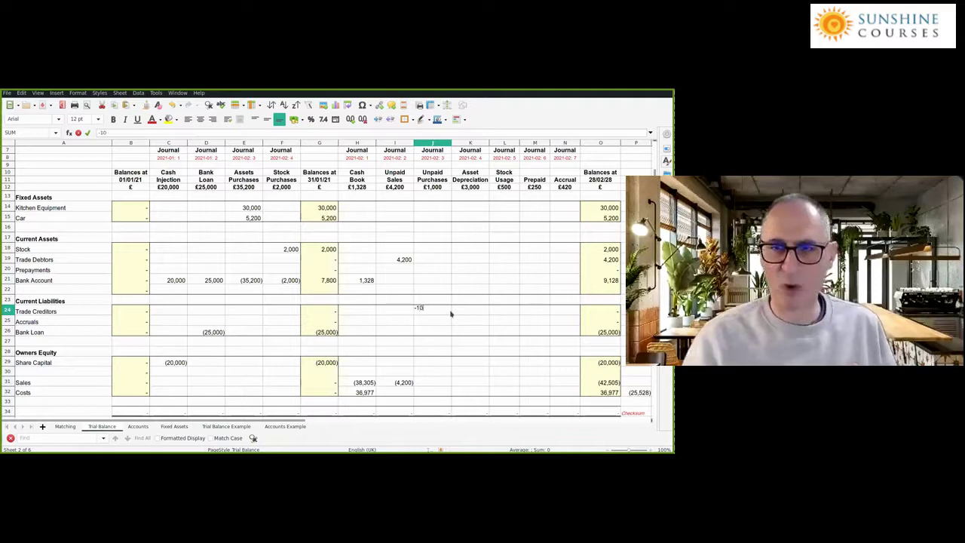
{"action": "key", "text": "Return"}
Enter 1000 for Costs in the Unpaid Purchases journal (J32) and compare it with the earlier Costs entries in that row.
{"action": "key", "text": "Down"}
{"action": "key", "text": "Down"}
{"action": "key", "text": "Down"}
{"action": "key", "text": "Down"}
{"action": "key", "text": "Down"}
{"action": "key", "text": "Down"}
{"action": "key", "text": "Down"}
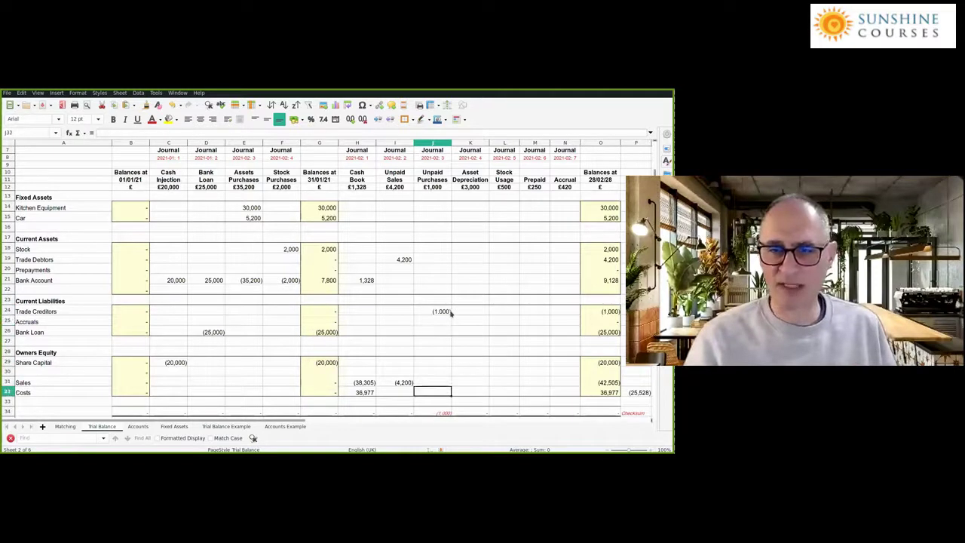
{"action": "type", "text": "1000"}
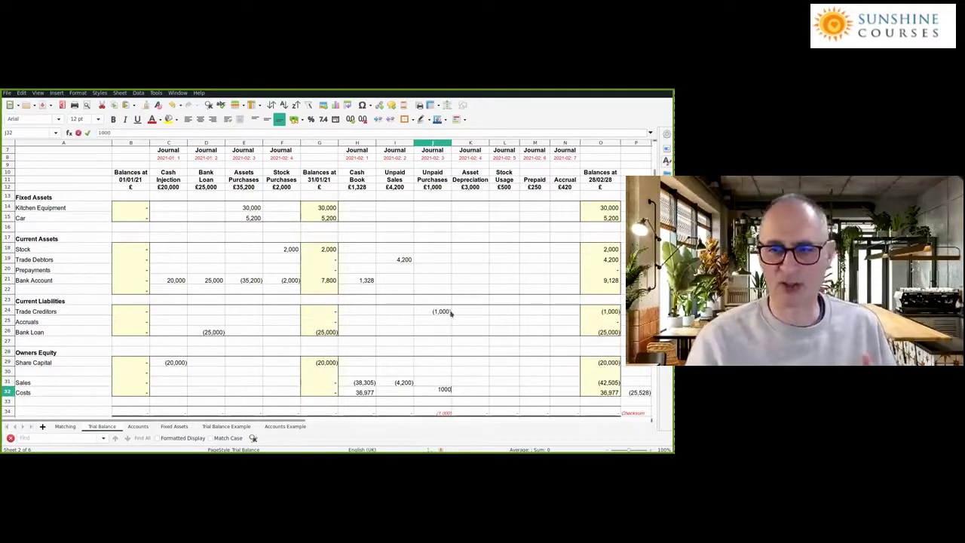
{"action": "key", "text": "Return"}
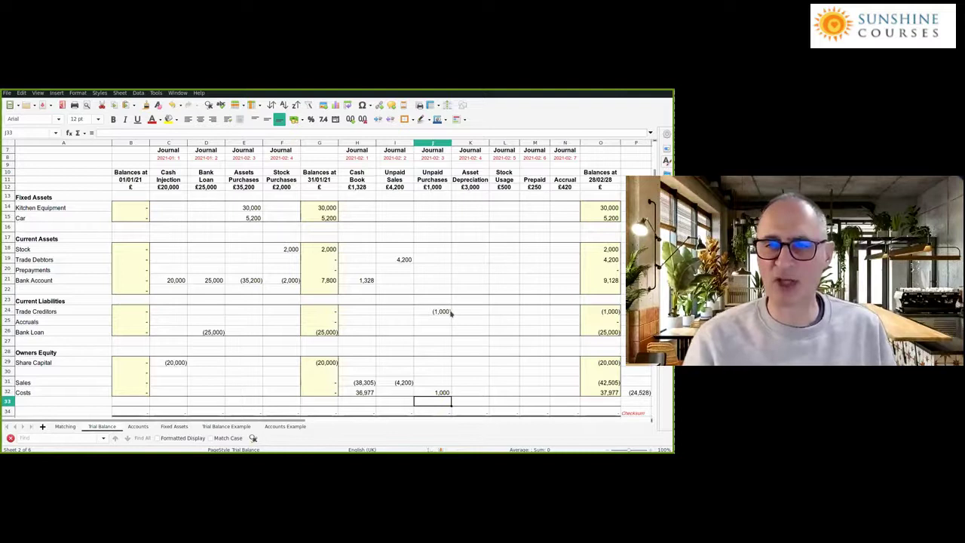
{"action": "key", "text": "Up"}
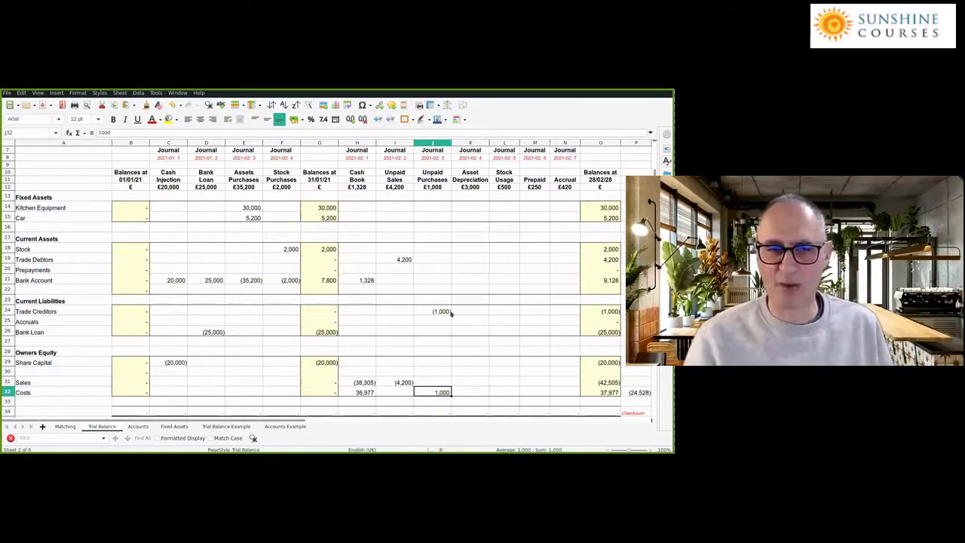
{"action": "key", "text": "Left"}
{"action": "key", "text": "Left"}
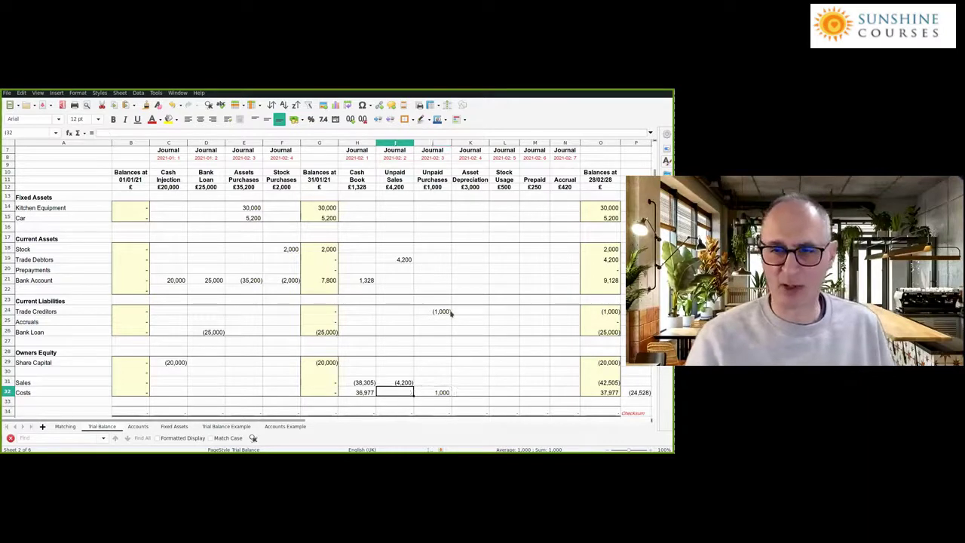
{"action": "key", "text": "Right"}
{"action": "key", "text": "Right"}
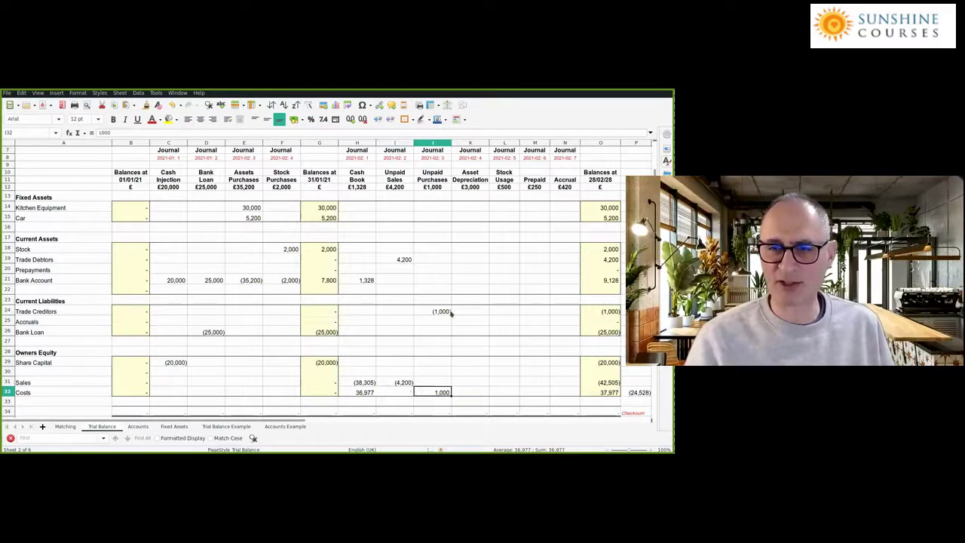
Enter -3000 for Kitchen Equipment in the Asset Depreciation journal (K14).
{"action": "key", "text": "Right"}
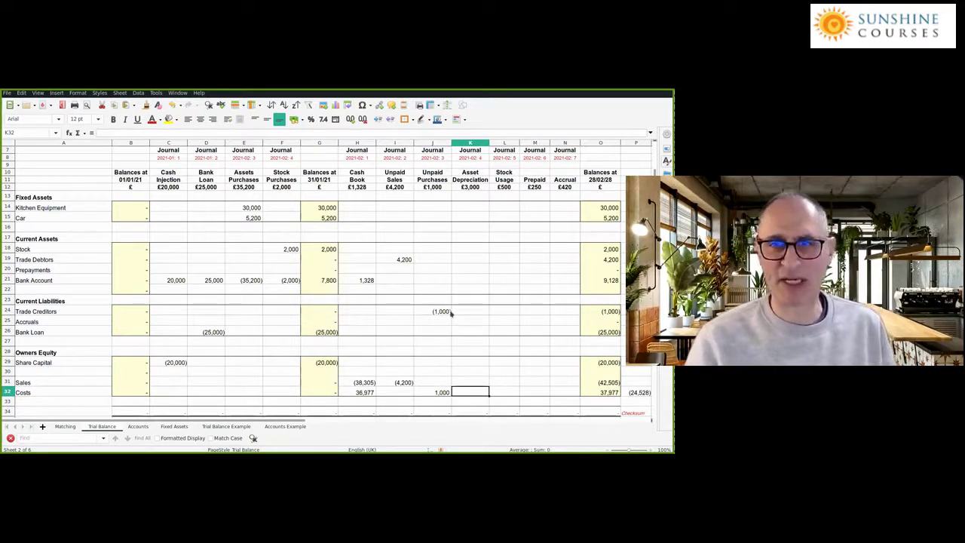
{"action": "key", "text": "Up"}
{"action": "key", "text": "Up"}
{"action": "key", "text": "Up"}
{"action": "key", "text": "Up"}
{"action": "key", "text": "Up"}
{"action": "key", "text": "Up"}
{"action": "key", "text": "Up"}
{"action": "key", "text": "Up"}
{"action": "key", "text": "Up"}
{"action": "key", "text": "Up"}
{"action": "key", "text": "Up"}
{"action": "key", "text": "Up"}
{"action": "key", "text": "Up"}
{"action": "key", "text": "Up"}
{"action": "key", "text": "Up"}
{"action": "key", "text": "Up"}
{"action": "key", "text": "Up"}
{"action": "key", "text": "Up"}
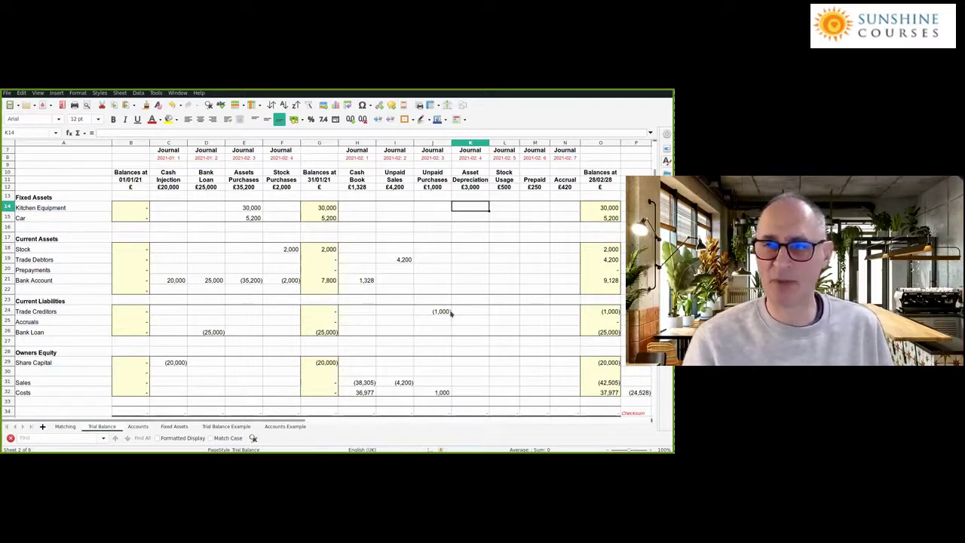
{"action": "type", "text": "-3000"}
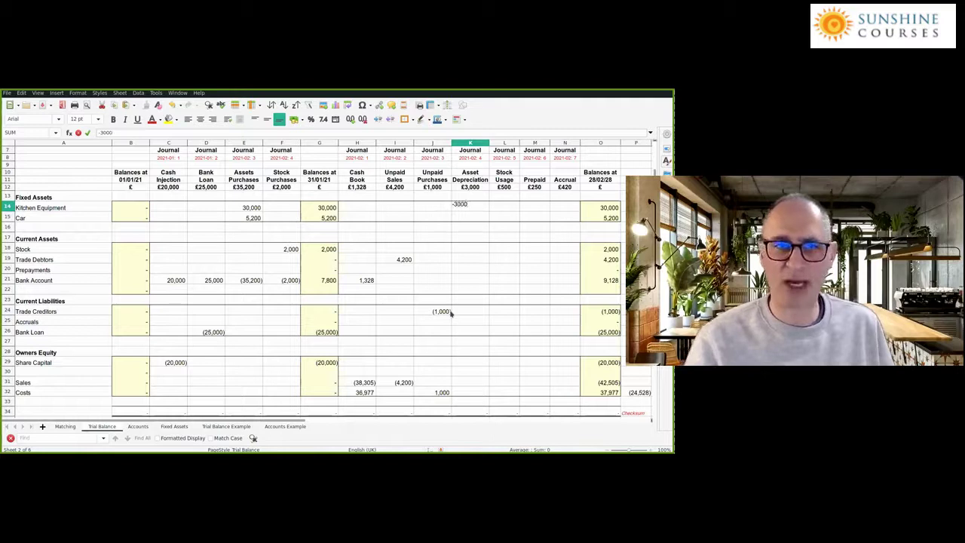
{"action": "key", "text": "Return"}
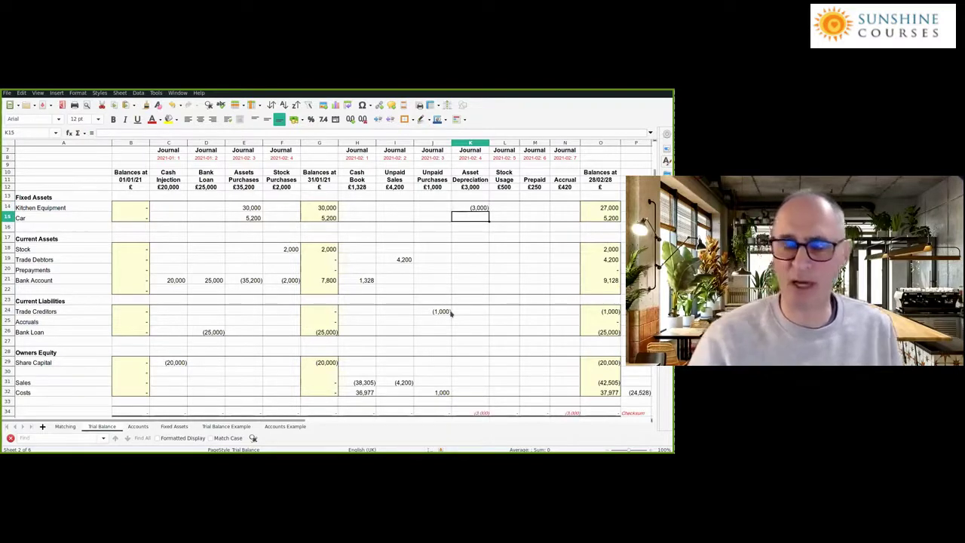
{"action": "key", "text": "Up"}
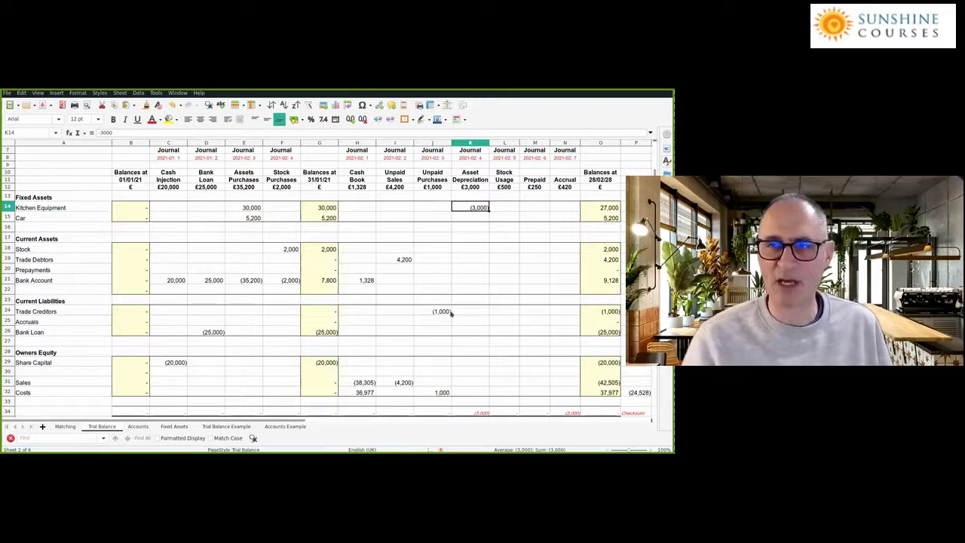
Enter 3000 for Costs in the Asset Depreciation journal (K32).
{"action": "key", "text": "Down"}
{"action": "key", "text": "Down"}
{"action": "key", "text": "Down"}
{"action": "key", "text": "Down"}
{"action": "key", "text": "Down"}
{"action": "key", "text": "Down"}
{"action": "key", "text": "Down"}
{"action": "key", "text": "Down"}
{"action": "key", "text": "Down"}
{"action": "key", "text": "Down"}
{"action": "key", "text": "Down"}
{"action": "key", "text": "Down"}
{"action": "key", "text": "Down"}
{"action": "key", "text": "Down"}
{"action": "key", "text": "Down"}
{"action": "key", "text": "Down"}
{"action": "key", "text": "Down"}
{"action": "key", "text": "Down"}
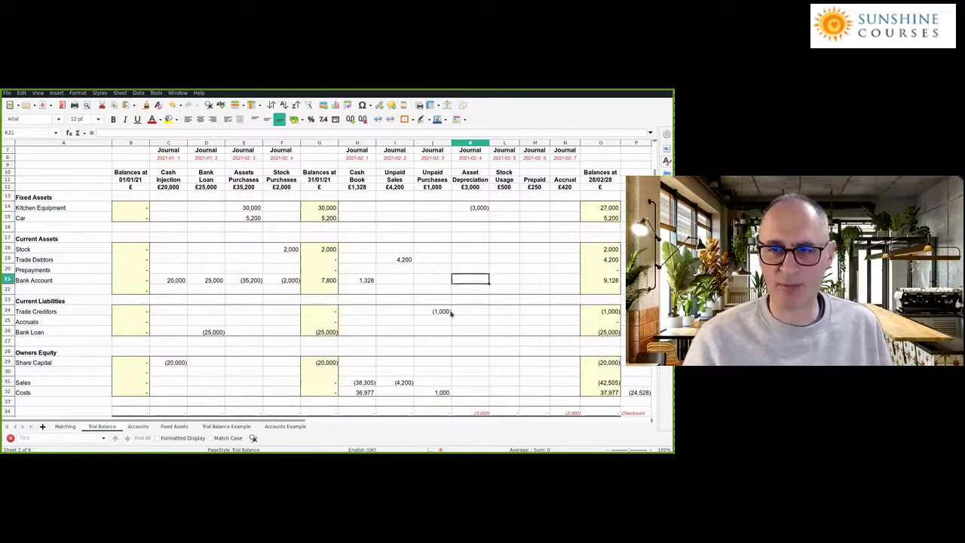
{"action": "type", "text": "3000"}
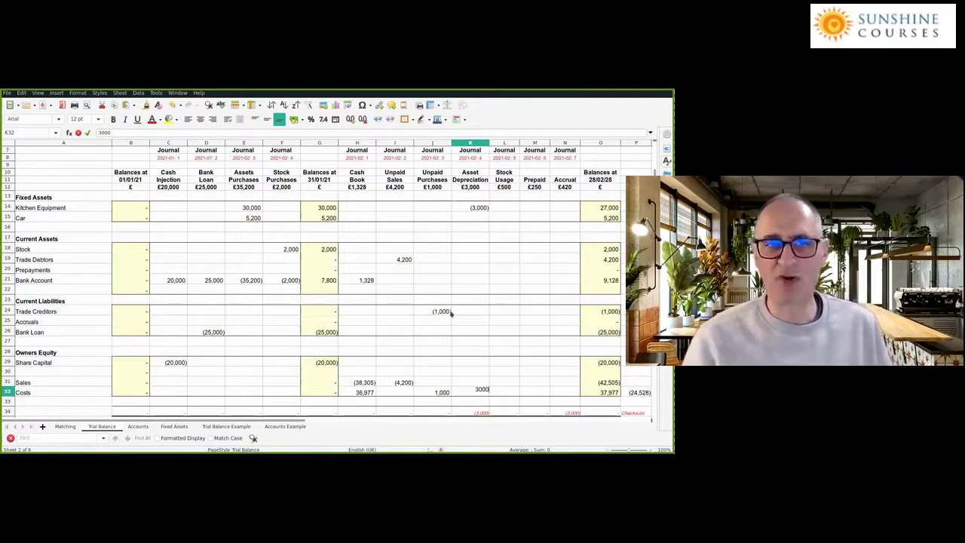
{"action": "key", "text": "Return"}
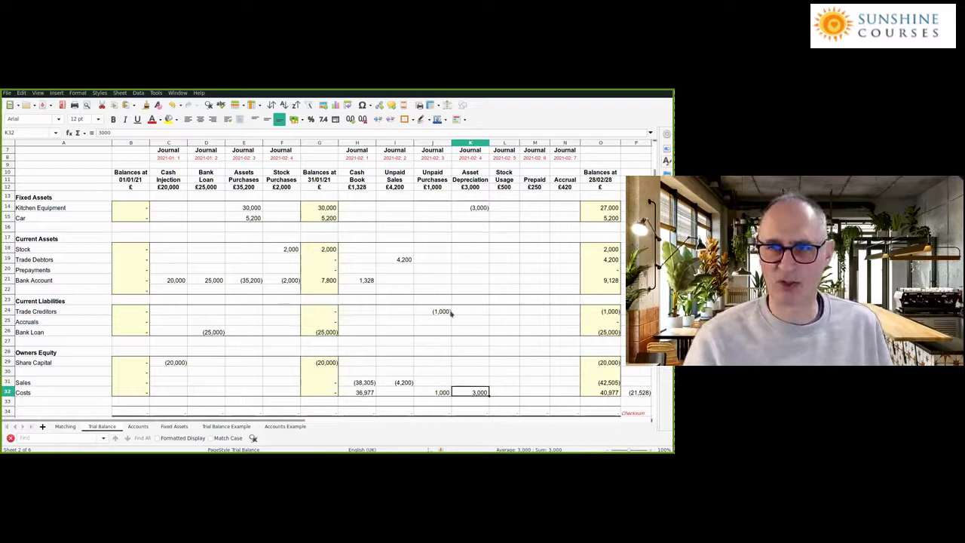
Review the Costs entries across the Cash Book, Unpaid Purchases and Asset Depreciation journals.
{"action": "key", "text": "Right"}
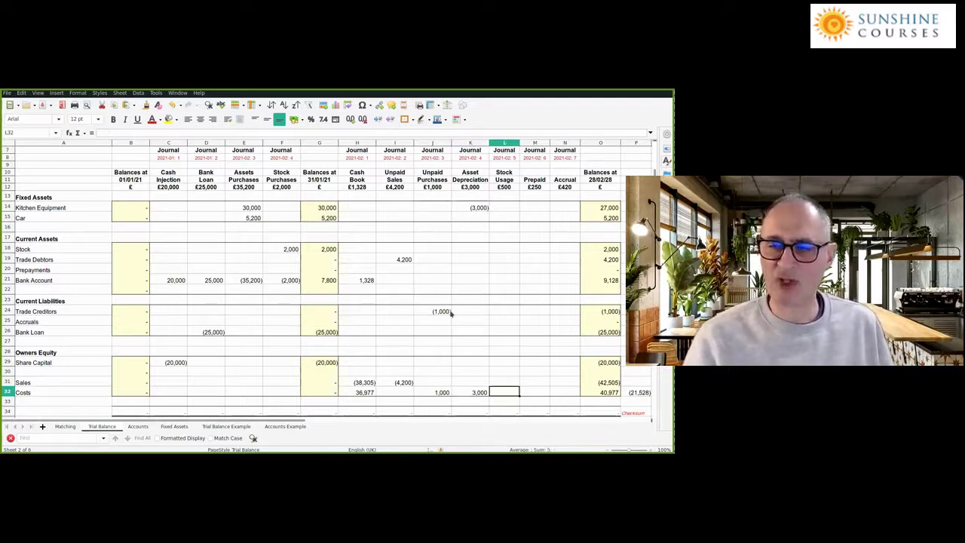
{"action": "key", "text": "Left"}
{"action": "key", "text": "Left"}
{"action": "key", "text": "Left"}
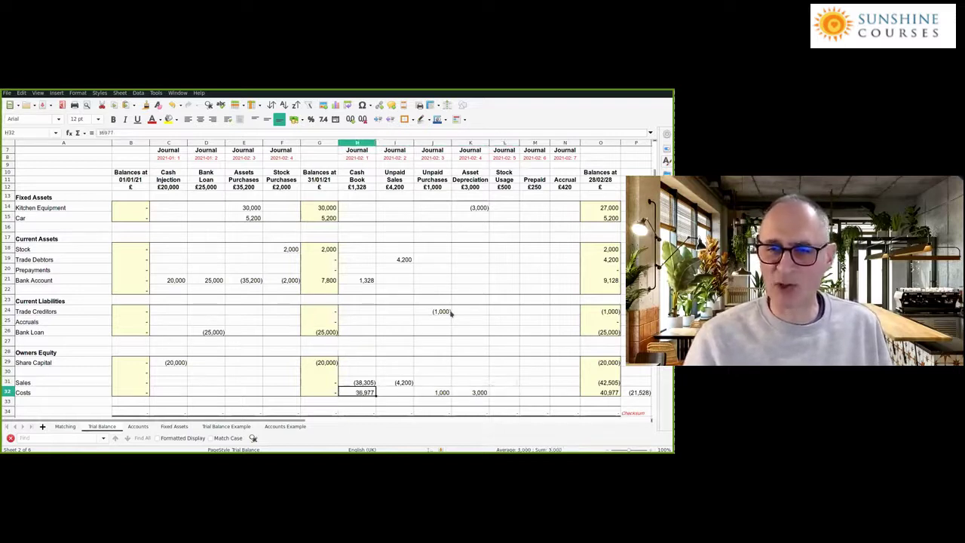
{"action": "key", "text": "Right"}
{"action": "key", "text": "Right"}
{"action": "key", "text": "Right"}
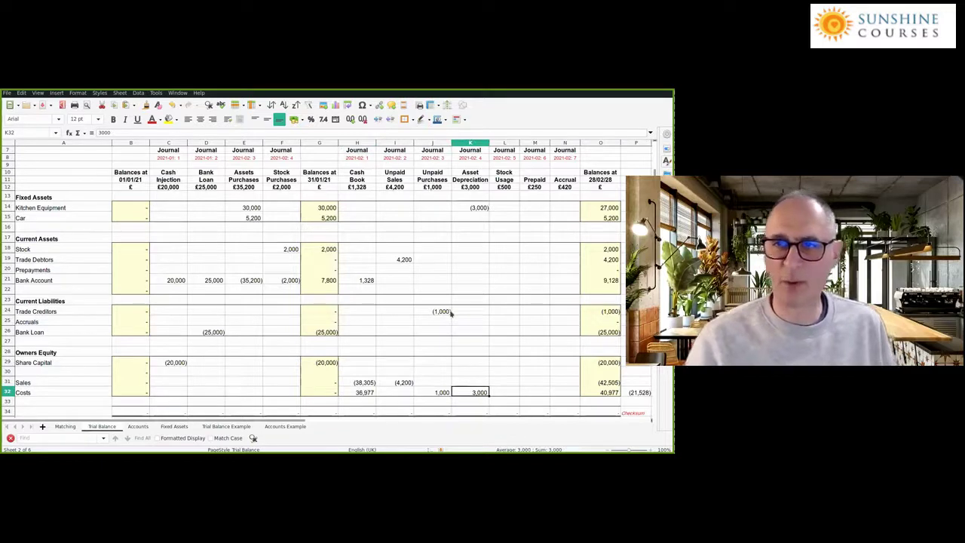
Enter -500 for Stock in the Stock Usage journal (L18).
{"action": "key", "text": "Right"}
{"action": "key", "text": "Up"}
{"action": "key", "text": "Up"}
{"action": "key", "text": "Up"}
{"action": "key", "text": "Up"}
{"action": "key", "text": "Up"}
{"action": "key", "text": "Up"}
{"action": "key", "text": "Up"}
{"action": "key", "text": "Up"}
{"action": "key", "text": "Up"}
{"action": "key", "text": "Up"}
{"action": "key", "text": "Up"}
{"action": "key", "text": "Up"}
{"action": "key", "text": "Up"}
{"action": "key", "text": "Up"}
{"action": "key", "text": "Up"}
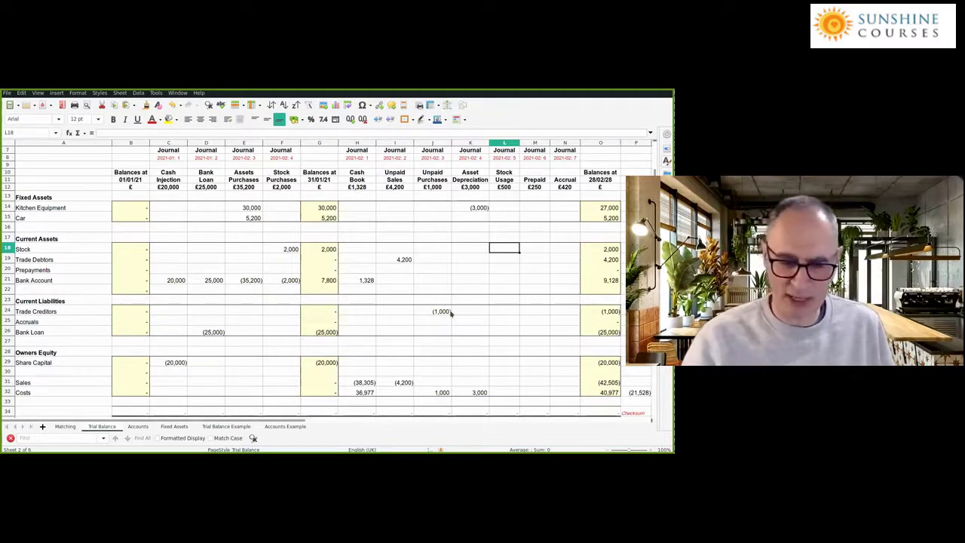
{"action": "type", "text": "-500"}
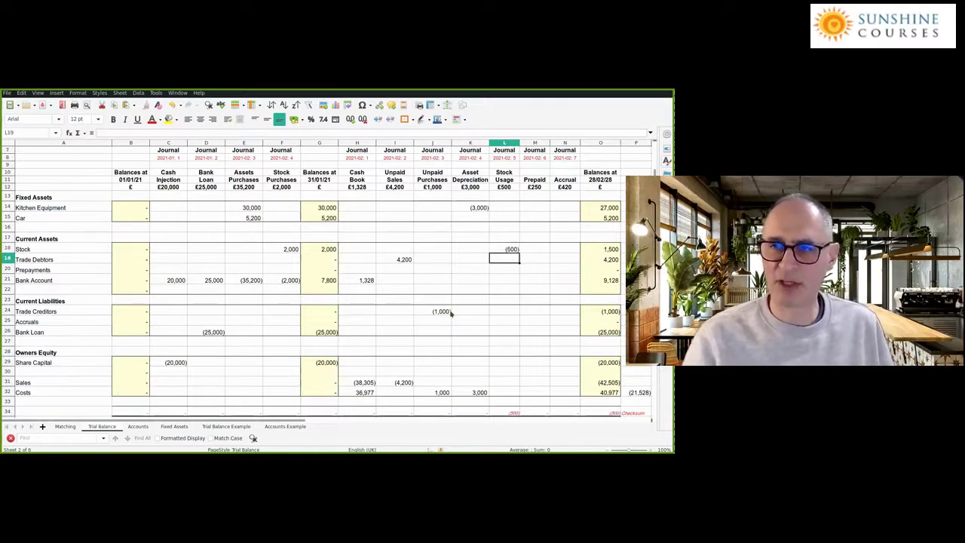
{"action": "key", "text": "Return"}
{"action": "key", "text": "Up"}
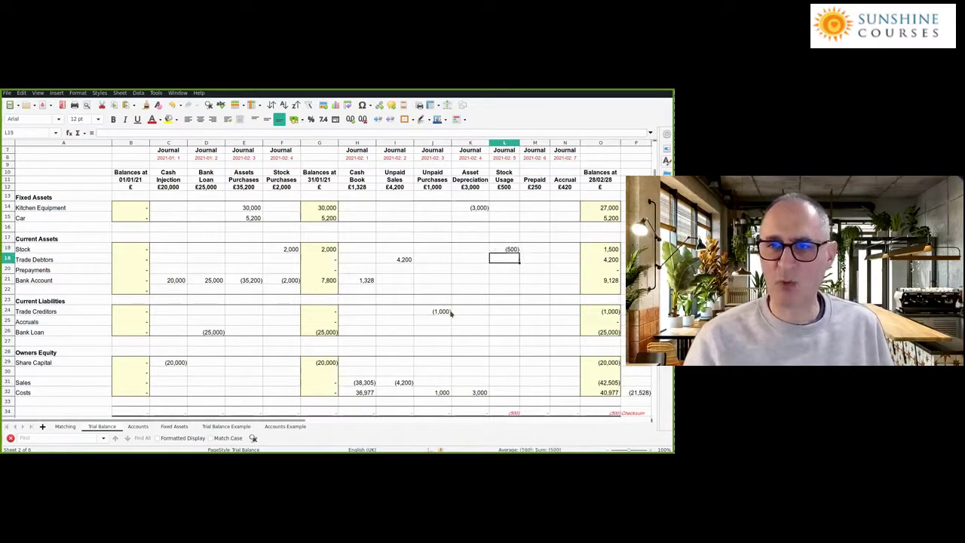
Enter 500 for Costs in the Stock Usage journal (L32).
{"action": "key", "text": "Down"}
{"action": "key", "text": "Down"}
{"action": "key", "text": "Down"}
{"action": "key", "text": "Down"}
{"action": "key", "text": "Down"}
{"action": "key", "text": "Down"}
{"action": "key", "text": "Down"}
{"action": "key", "text": "Down"}
{"action": "key", "text": "Down"}
{"action": "key", "text": "Down"}
{"action": "key", "text": "Down"}
{"action": "key", "text": "Down"}
{"action": "key", "text": "Down"}
{"action": "key", "text": "Down"}
{"action": "key", "text": "Down"}
{"action": "key", "text": "Up"}
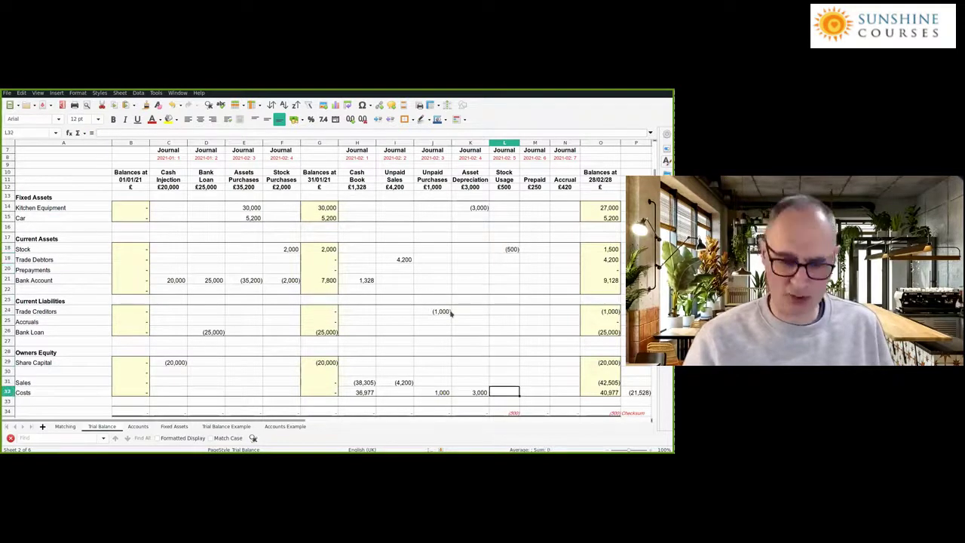
{"action": "type", "text": "500"}
{"action": "key", "text": "Return"}
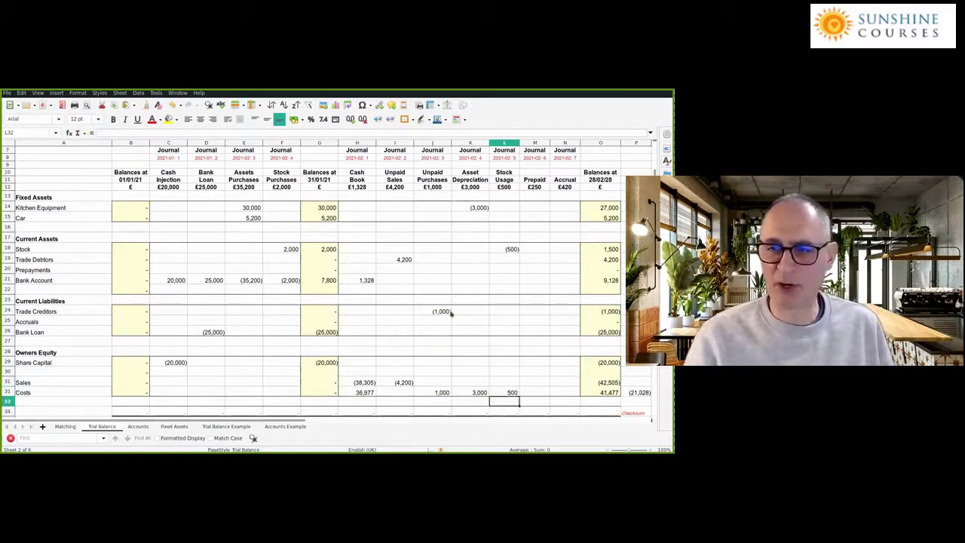
{"action": "key", "text": "Up"}
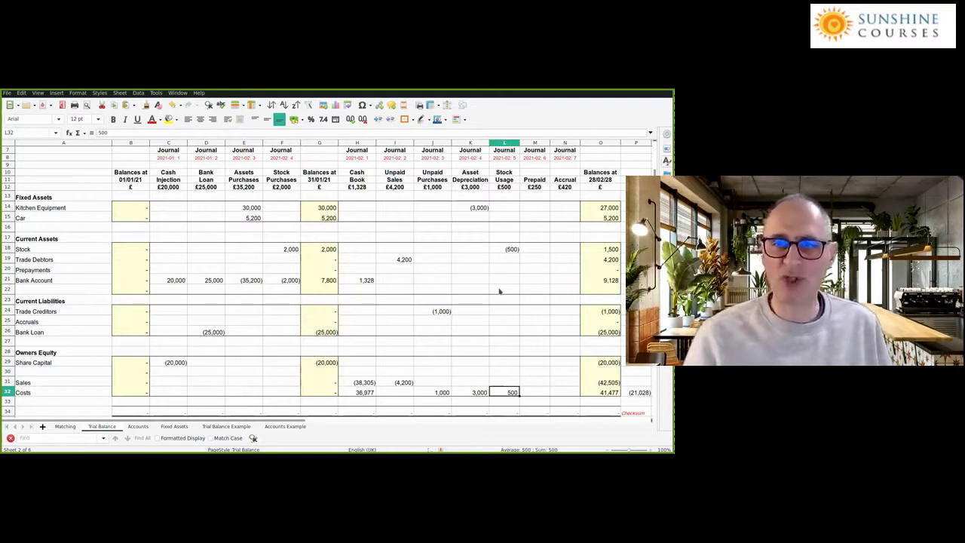
Review the Stock Usage entries against the Stock Purchases amount and the 31/01/21 Stock balance.
{"action": "key", "text": "ctrl+Up"}
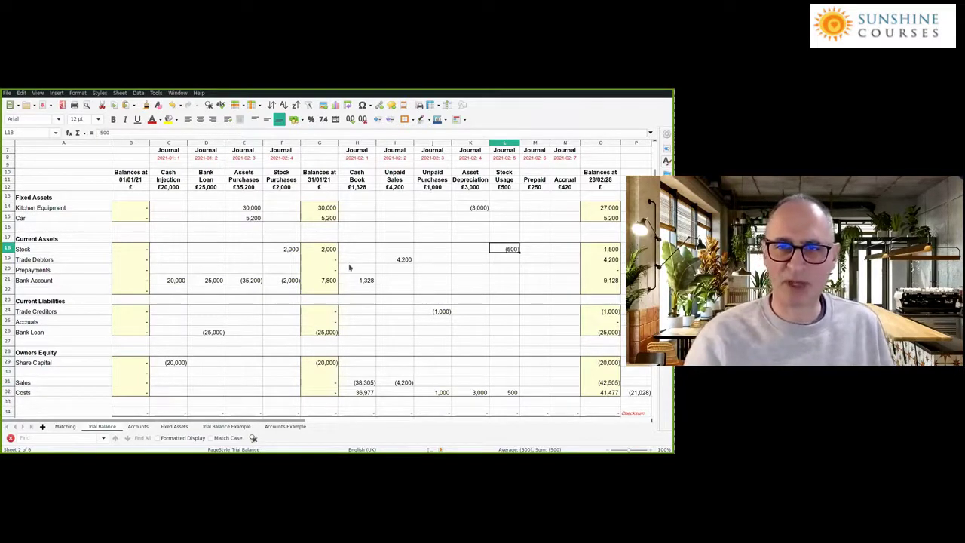
{"action": "left_click", "coordinate": [287, 252]}
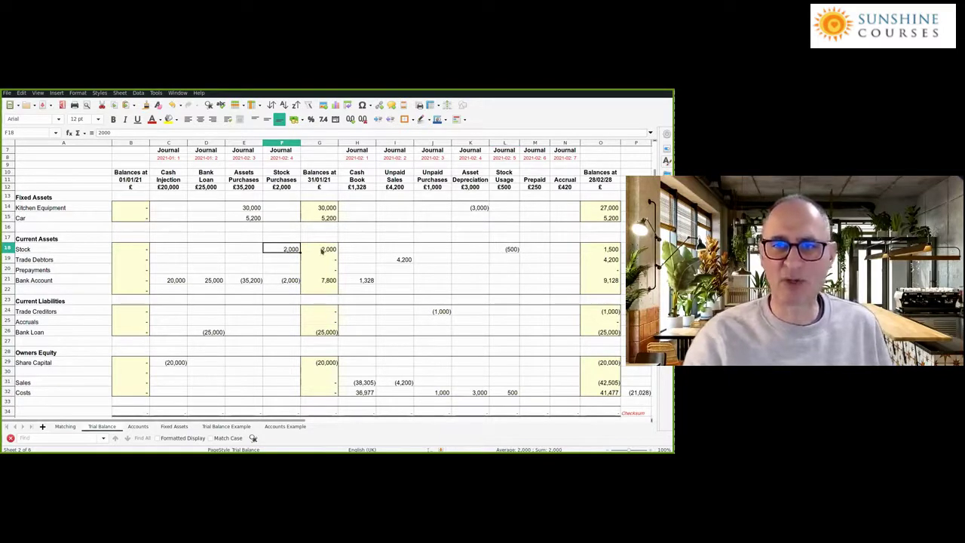
{"action": "left_click", "coordinate": [323, 251]}
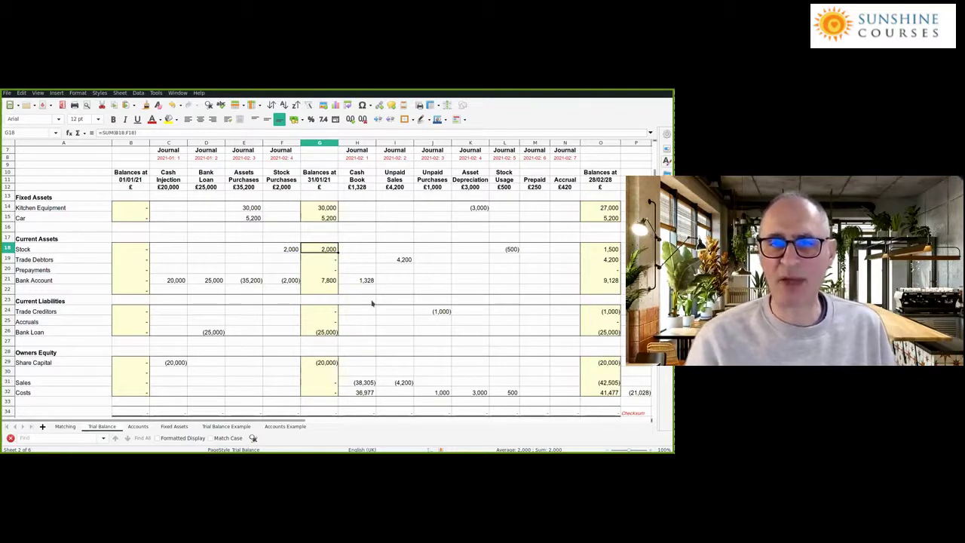
{"action": "left_click", "coordinate": [497, 251]}
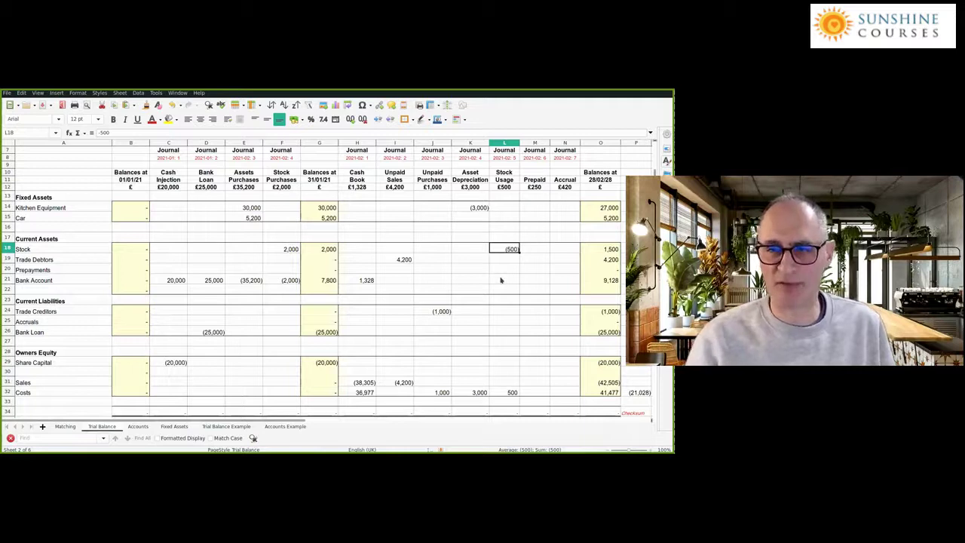
{"action": "left_click", "coordinate": [509, 392]}
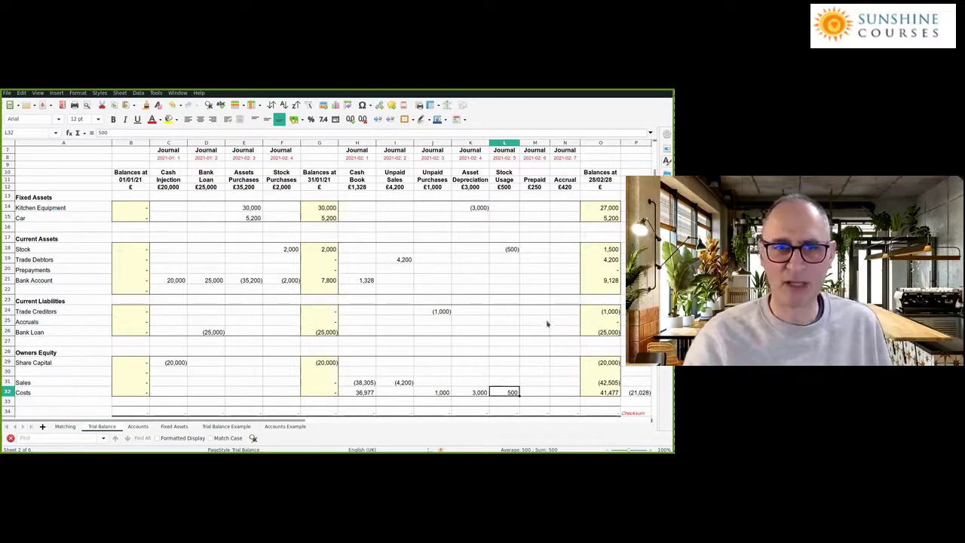
Enter 250 for Prepayments in the Prepaid journal (M20).
{"action": "left_click", "coordinate": [534, 270]}
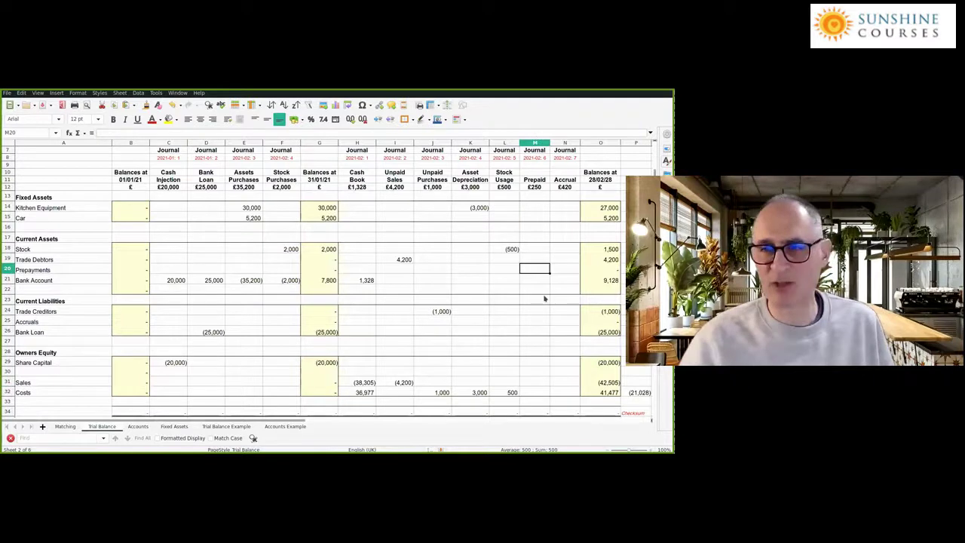
{"action": "type", "text": "250"}
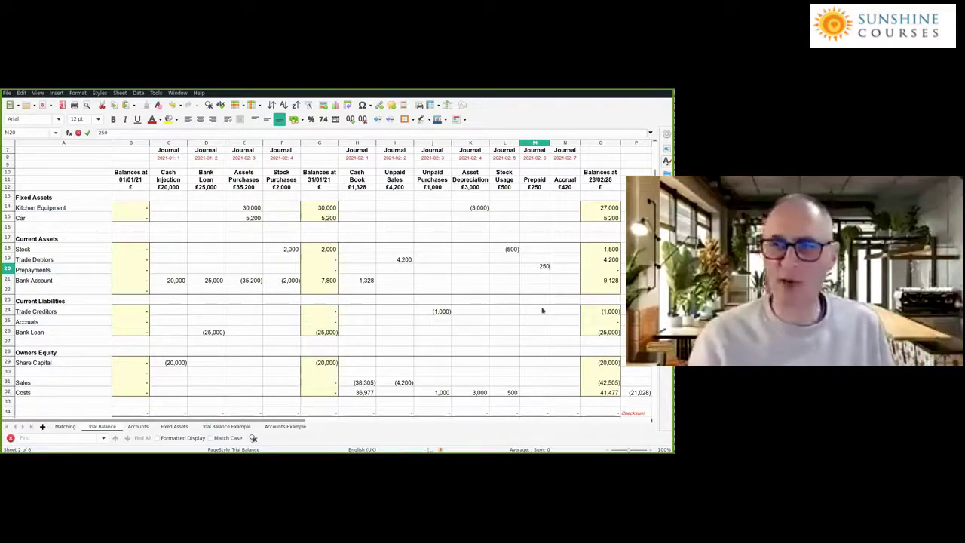
{"action": "key", "text": "Return"}
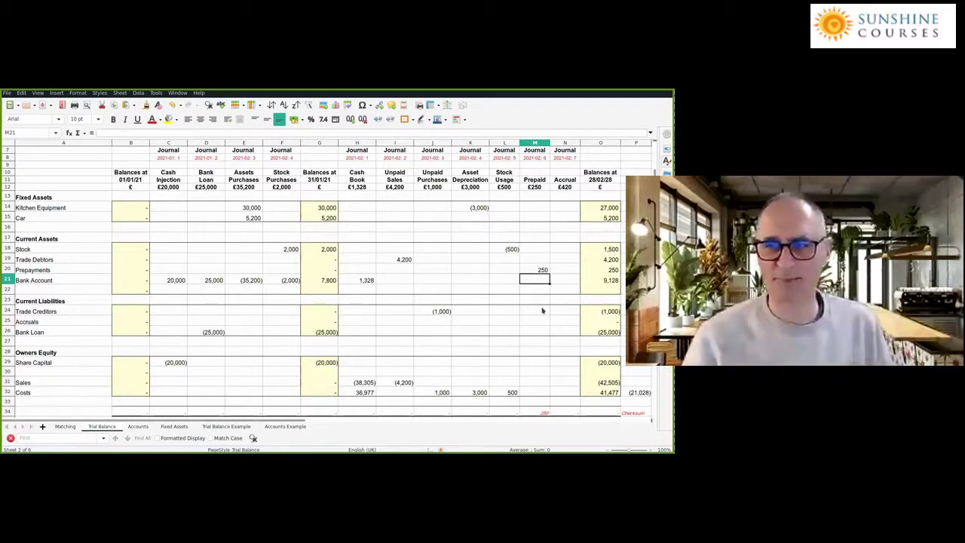
Enter -250 for Costs in the Prepaid journal (M32) and check the column's checksum.
{"action": "key", "text": "Down"}
{"action": "key", "text": "Down"}
{"action": "key", "text": "Down"}
{"action": "key", "text": "Down"}
{"action": "key", "text": "Down"}
{"action": "key", "text": "Down"}
{"action": "key", "text": "Down"}
{"action": "key", "text": "Down"}
{"action": "key", "text": "Down"}
{"action": "key", "text": "Down"}
{"action": "key", "text": "Down"}
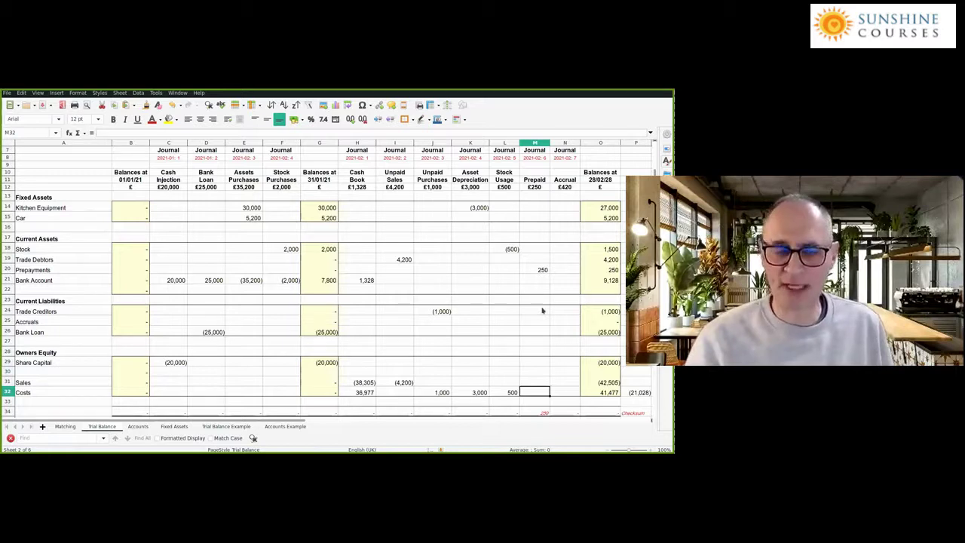
{"action": "type", "text": "=-"}
{"action": "type", "text": "2"}
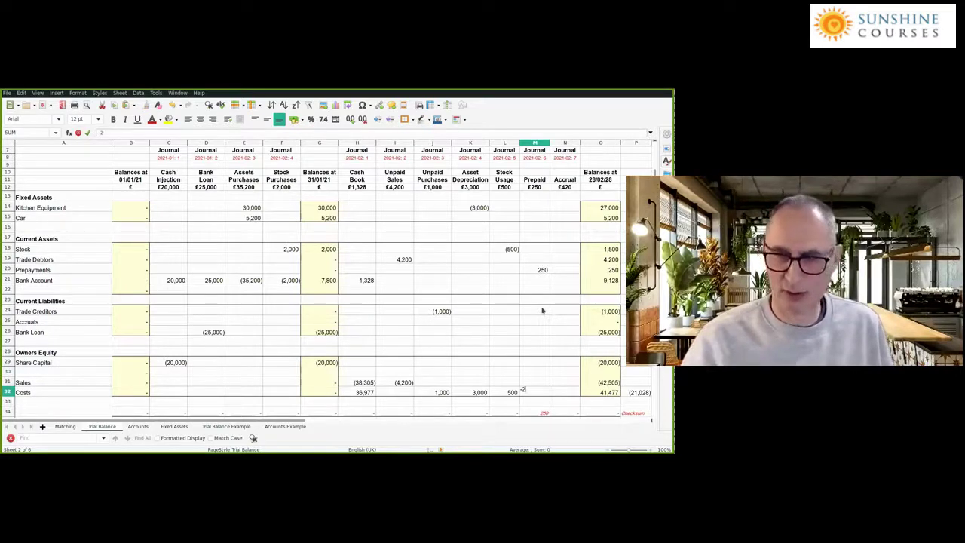
{"action": "type", "text": "50"}
{"action": "key", "text": "Return"}
{"action": "key", "text": "Down"}
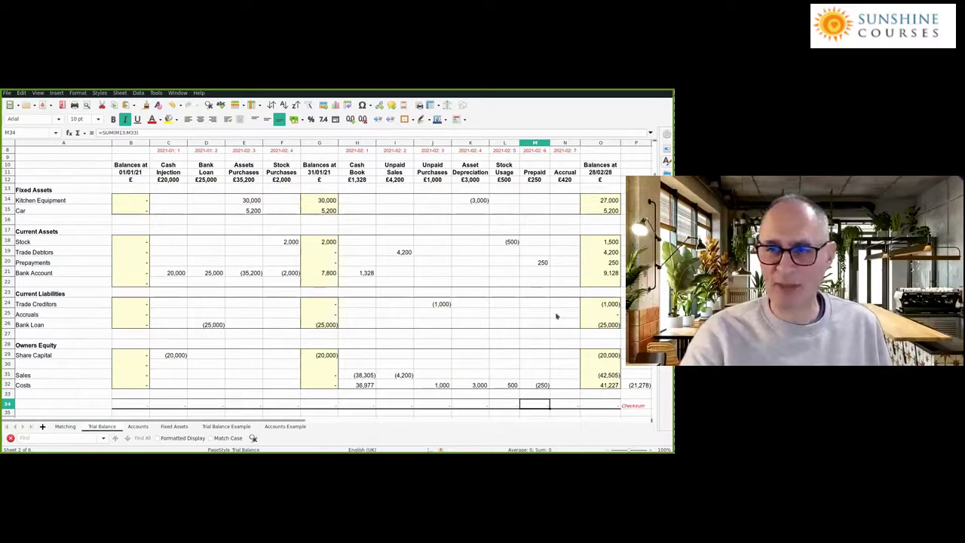
Enter -420 for Accruals in the Accrual journal (N25).
{"action": "key", "text": "Right"}
{"action": "key", "text": "Up"}
{"action": "key", "text": "Up"}
{"action": "key", "text": "Up"}
{"action": "key", "text": "Up"}
{"action": "key", "text": "Up"}
{"action": "key", "text": "Up"}
{"action": "key", "text": "Up"}
{"action": "key", "text": "Up"}
{"action": "key", "text": "Up"}
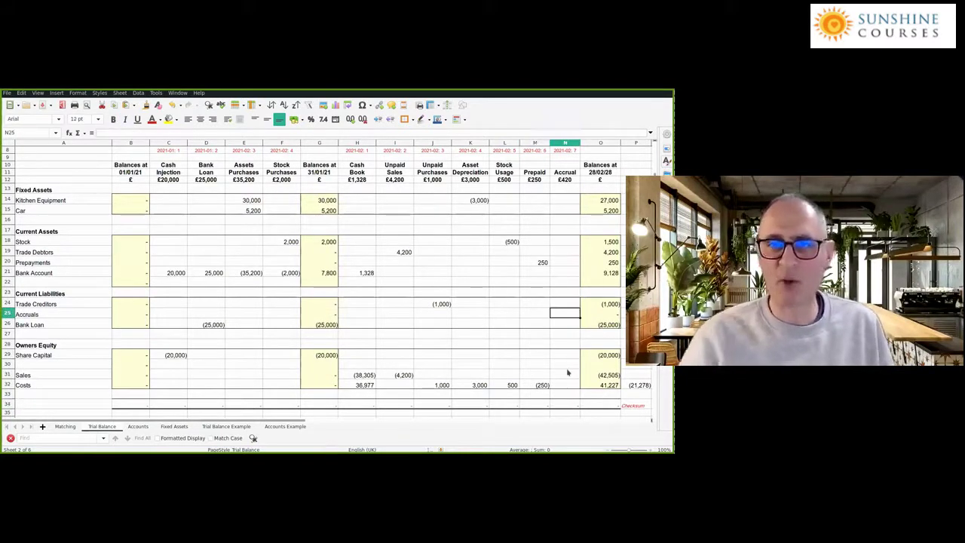
{"action": "type", "text": "420"}
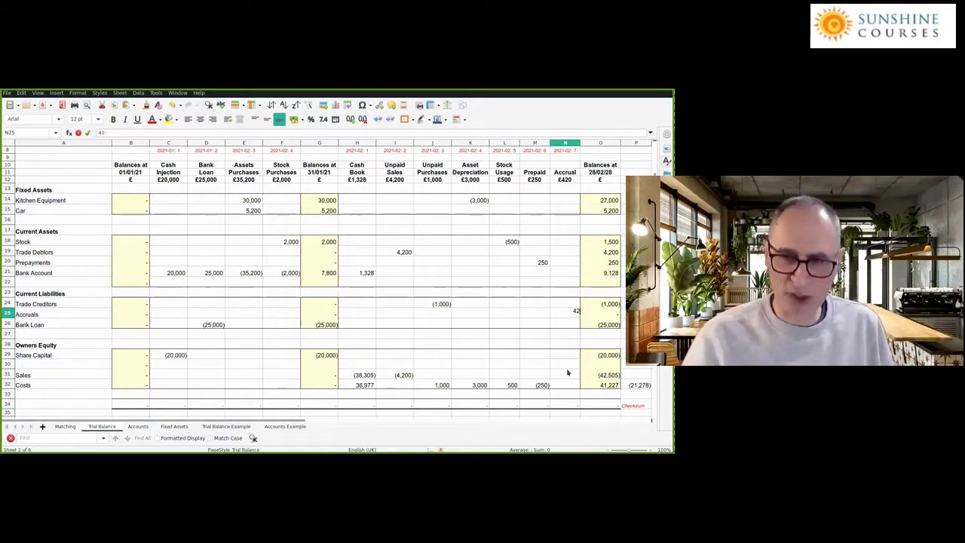
{"action": "key", "text": "BackSpace"}
{"action": "key", "text": "BackSpace"}
{"action": "key", "text": "BackSpace"}
{"action": "type", "text": "="}
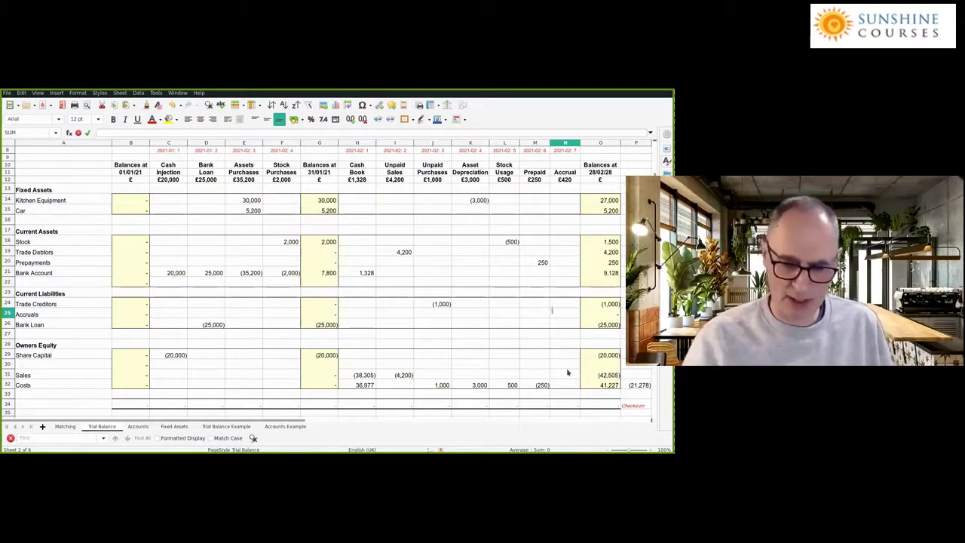
{"action": "type", "text": "-420"}
{"action": "key", "text": "Return"}
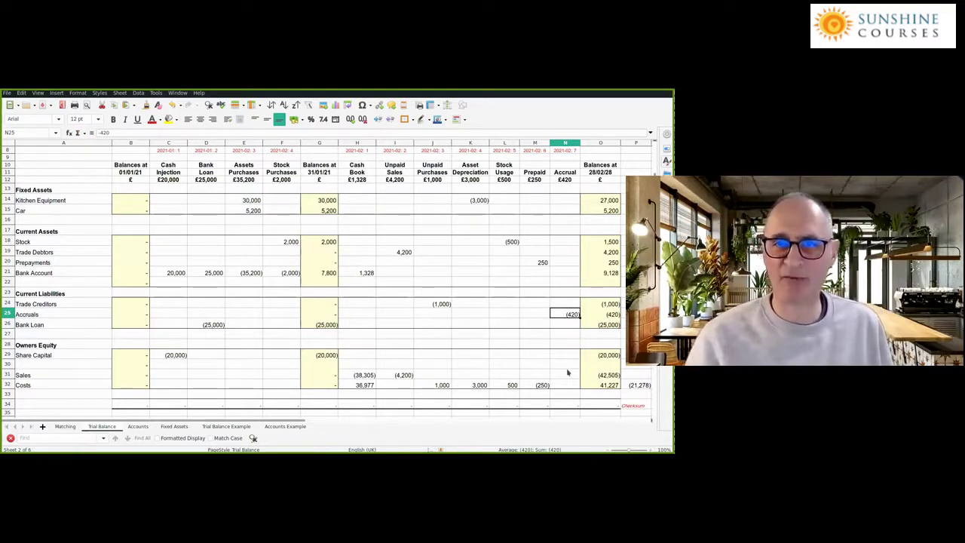
Enter 420 for Costs in the Accrual journal (N32).
{"action": "key", "text": "Down"}
{"action": "key", "text": "Down"}
{"action": "key", "text": "Down"}
{"action": "key", "text": "Down"}
{"action": "key", "text": "Down"}
{"action": "key", "text": "Down"}
{"action": "key", "text": "Down"}
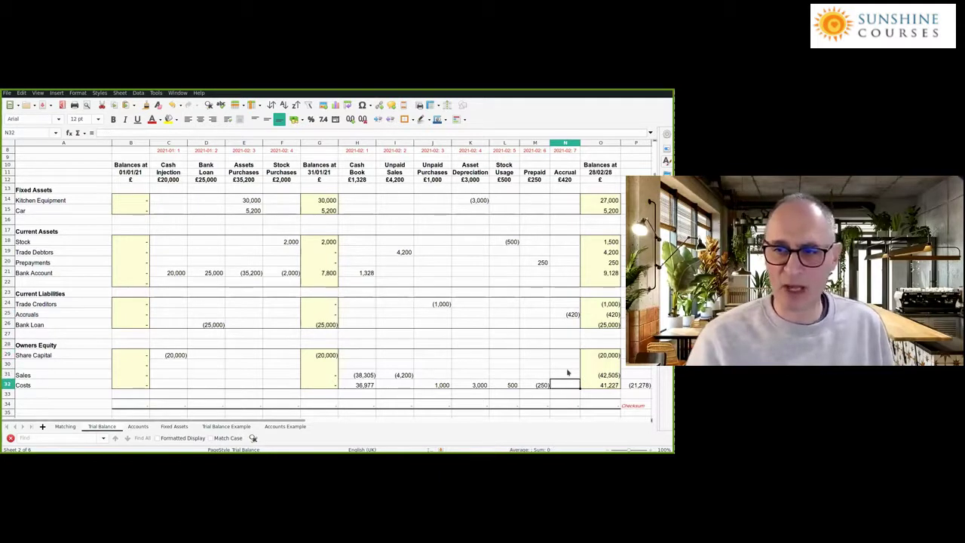
{"action": "type", "text": "420"}
{"action": "key", "text": "Return"}
{"action": "key", "text": "Up"}
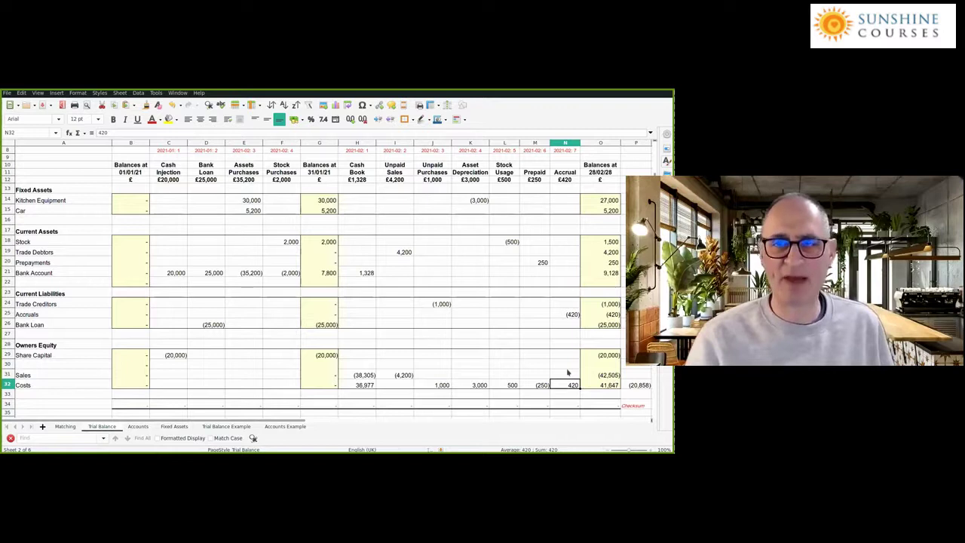
Review the 28/02/28 balances of the fixed and current assets, from Kitchen Equipment down to Bank Account.
{"action": "key", "text": "Up"}
{"action": "key", "text": "Up"}
{"action": "key", "text": "Up"}
{"action": "key", "text": "Up"}
{"action": "key", "text": "Up"}
{"action": "key", "text": "Up"}
{"action": "key", "text": "Up"}
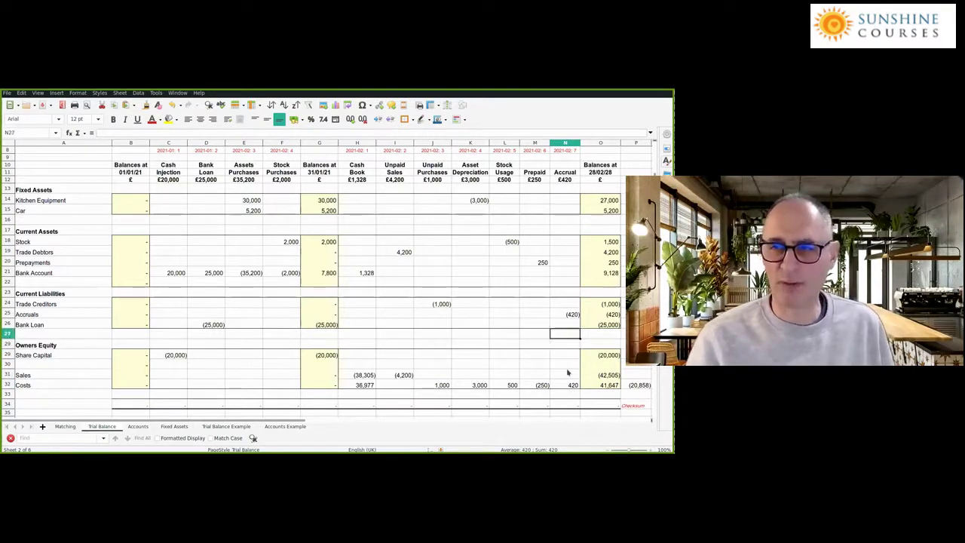
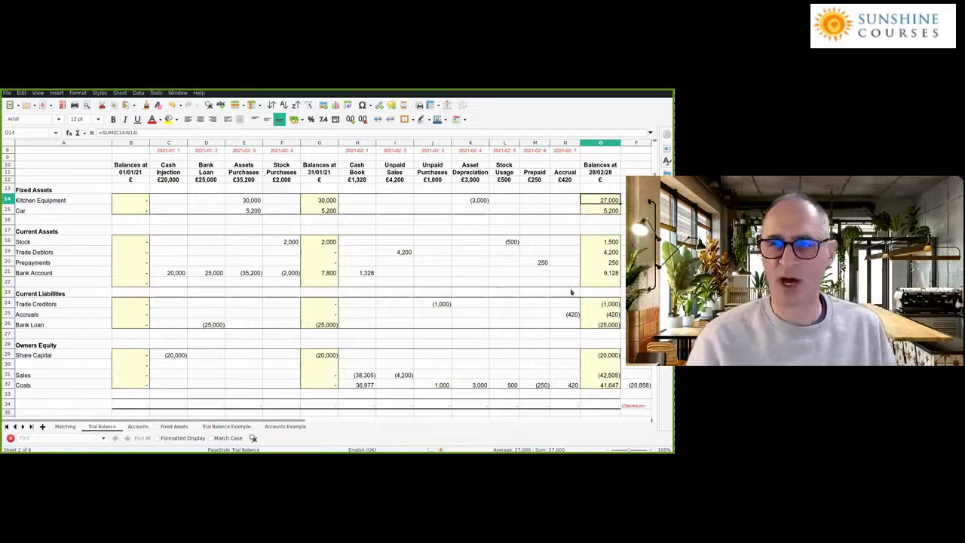
{"action": "key", "text": "Down"}
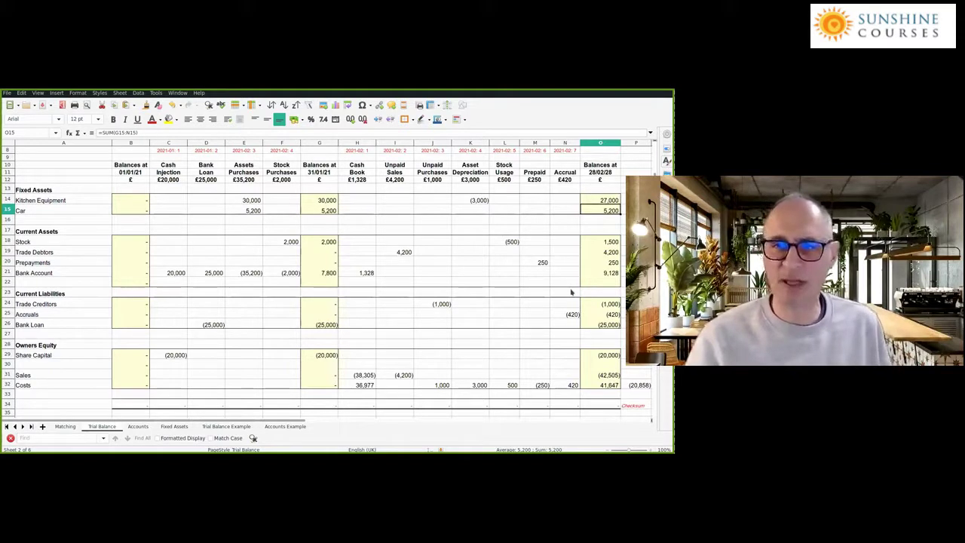
{"action": "key", "text": "Down"}
{"action": "key", "text": "Down"}
{"action": "key", "text": "Down"}
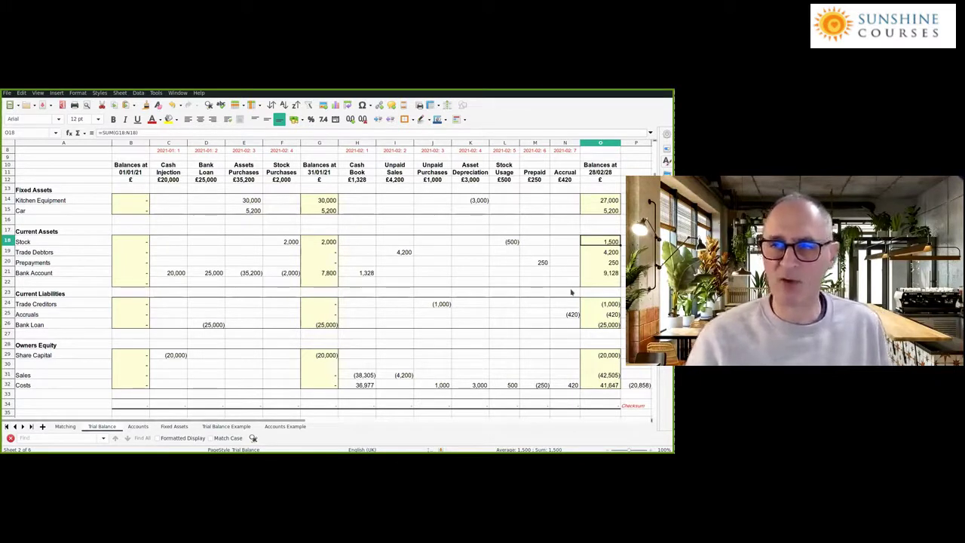
{"action": "key", "text": "Down"}
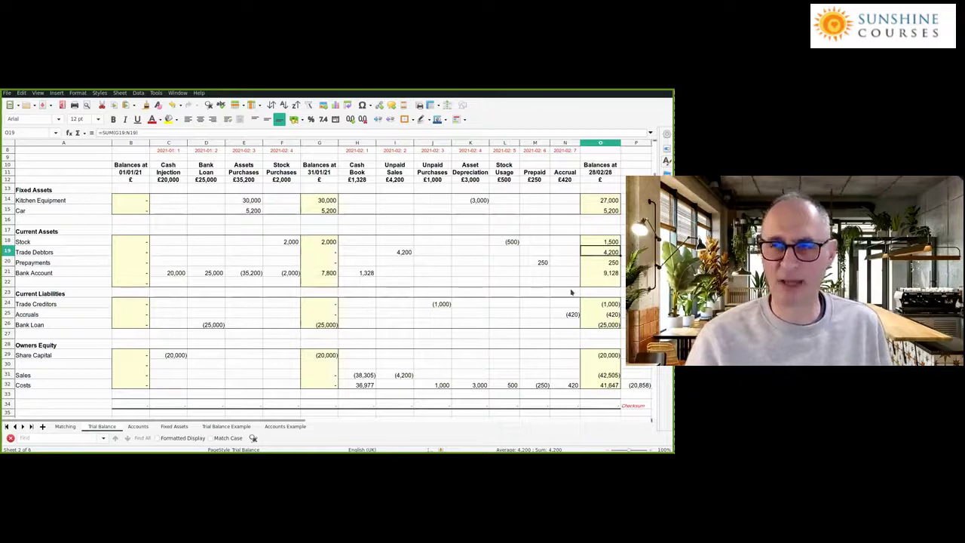
{"action": "key", "text": "Down"}
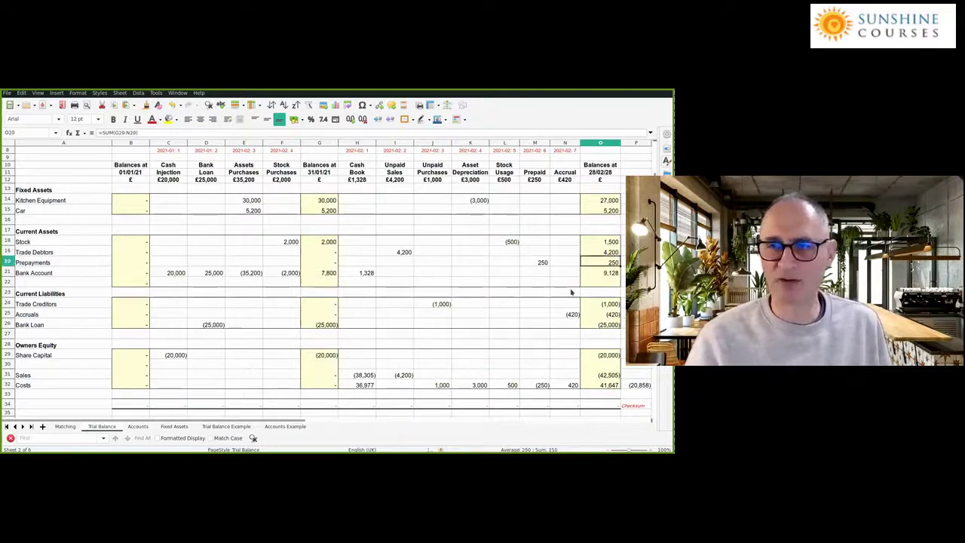
{"action": "key", "text": "Down"}
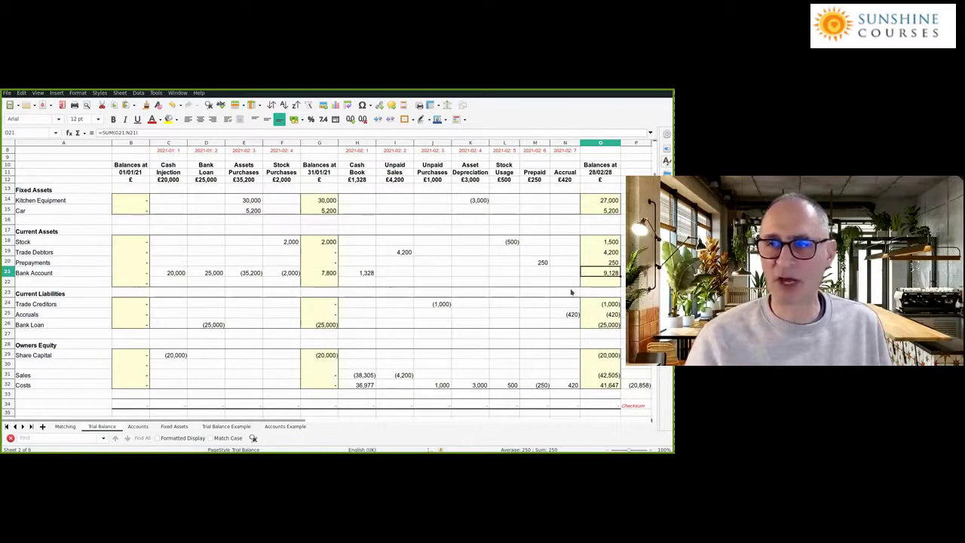
Review the closing February balances of Trade Creditors, Accruals, Bank Loan and Share Capital.
{"action": "key", "text": "Down"}
{"action": "key", "text": "Down"}
{"action": "key", "text": "Down"}
{"action": "key", "text": "Down"}
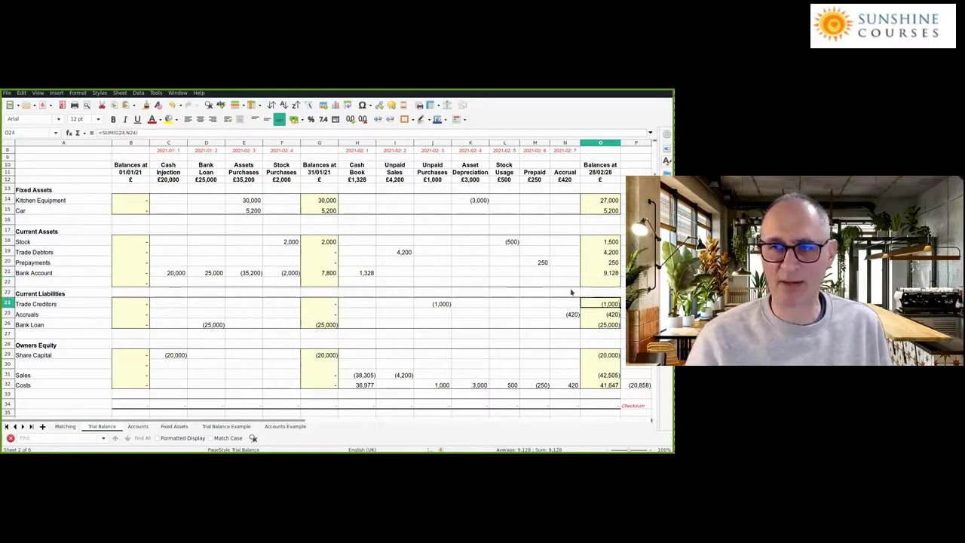
{"action": "key", "text": "Up"}
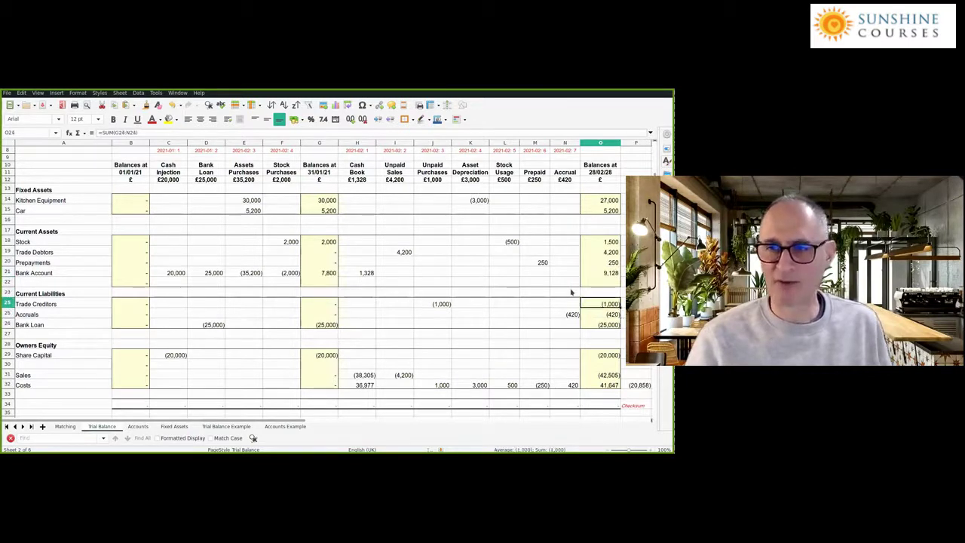
{"action": "key", "text": "Down"}
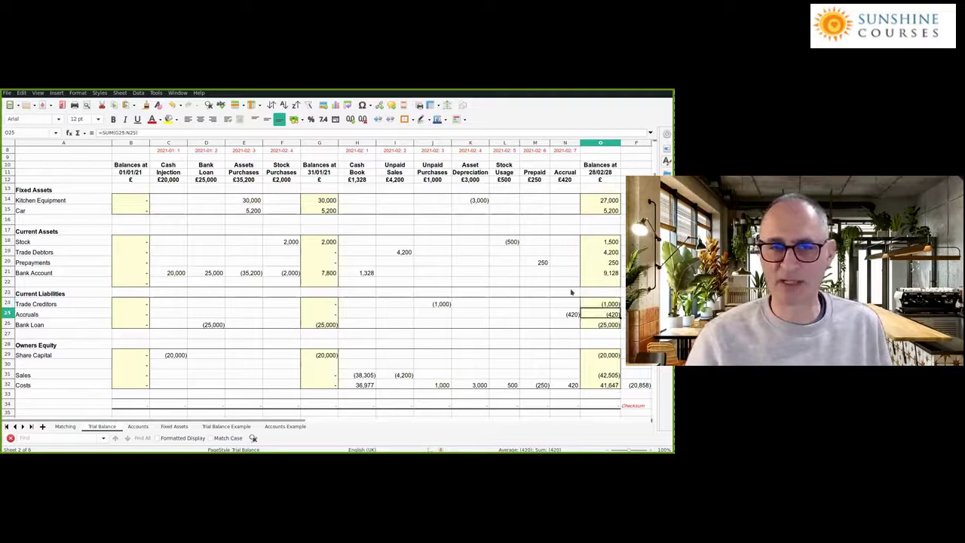
{"action": "key", "text": "Down"}
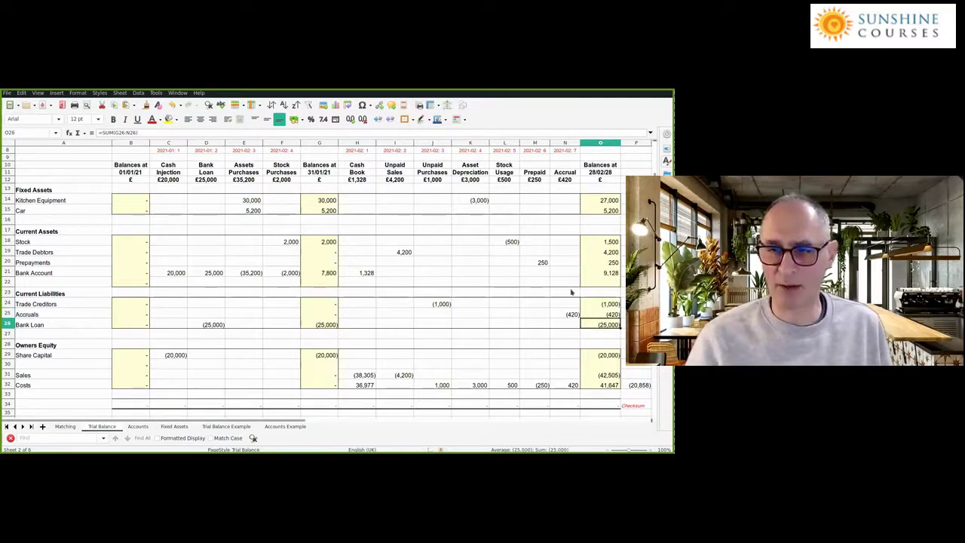
{"action": "key", "text": "Down"}
{"action": "key", "text": "Down"}
{"action": "key", "text": "Down"}
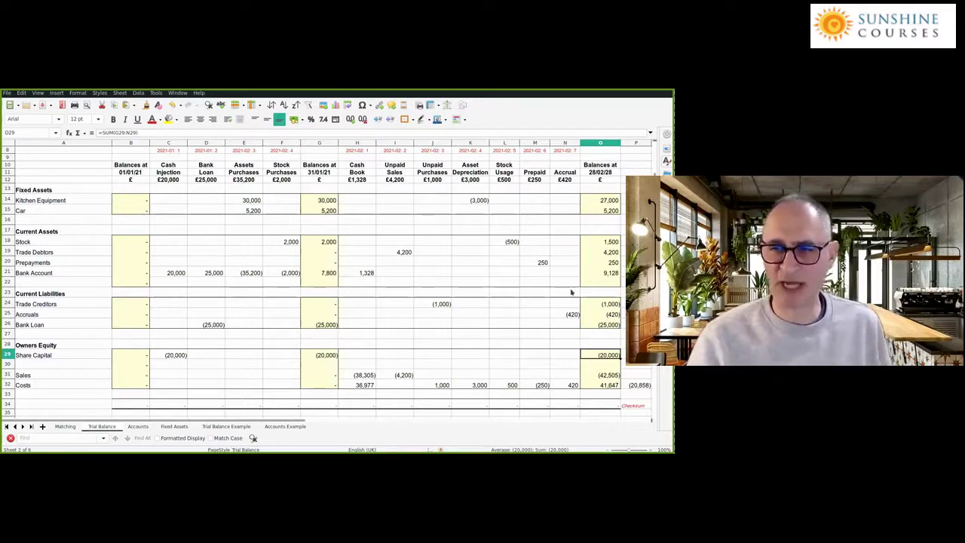
Compare the combined Sales and Costs closing balance (O31:O32) with the Cash Book journal's Sales, Costs and Bank Account entries.
{"action": "key", "text": "Down"}
{"action": "key", "text": "Down"}
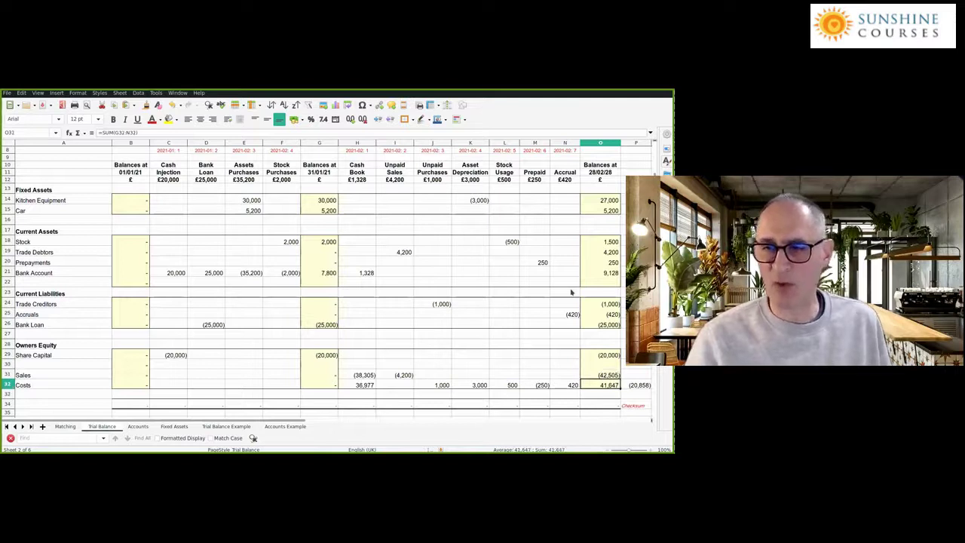
{"action": "key", "text": "shift+Down"}
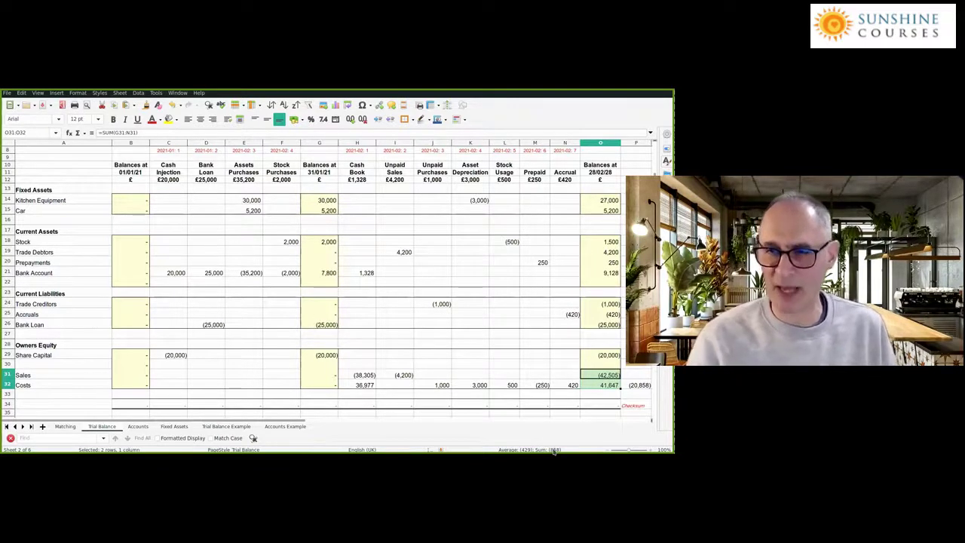
{"action": "left_click", "coordinate": [535, 364]}
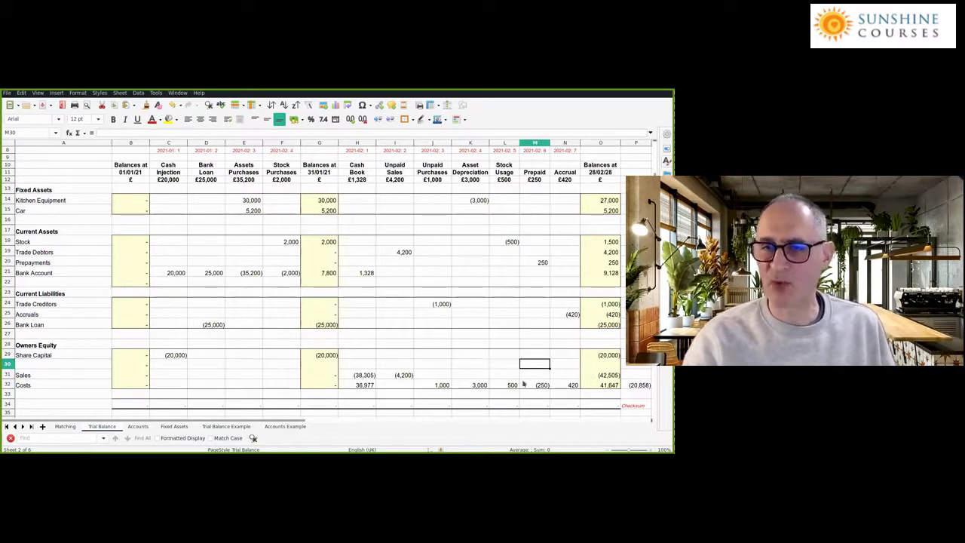
{"action": "left_click_drag", "start_coordinate": [363, 376], "coordinate": [362, 383]}
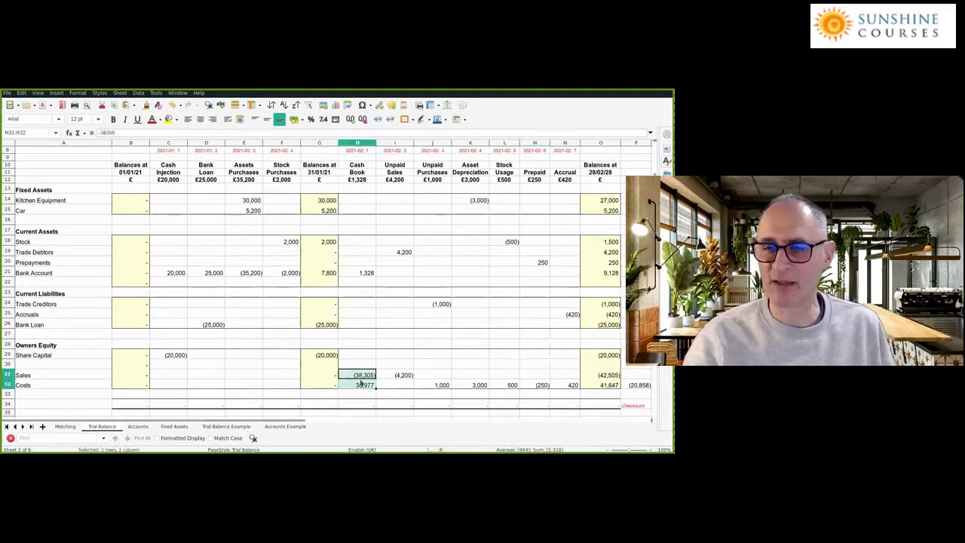
{"action": "left_click", "coordinate": [362, 275]}
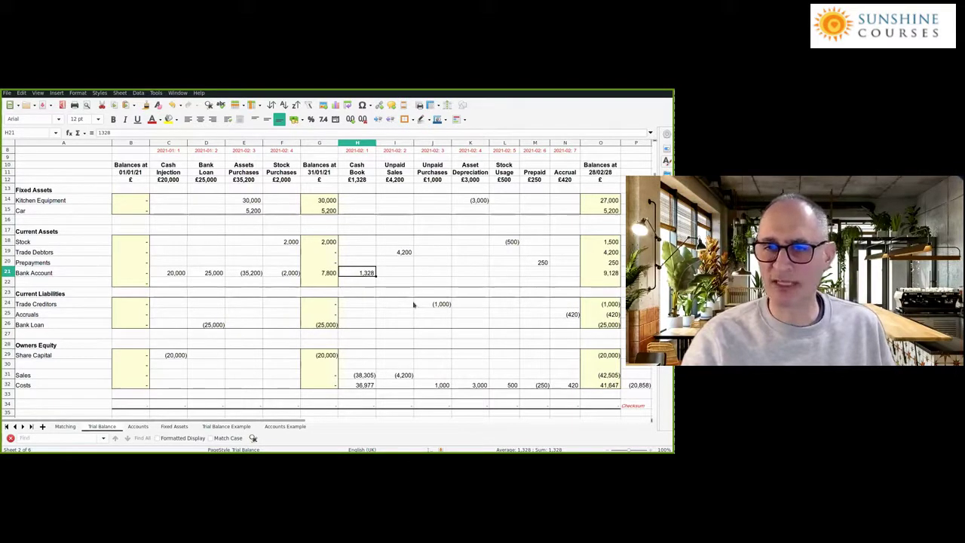
{"action": "left_click_drag", "start_coordinate": [591, 377], "coordinate": [592, 377]}
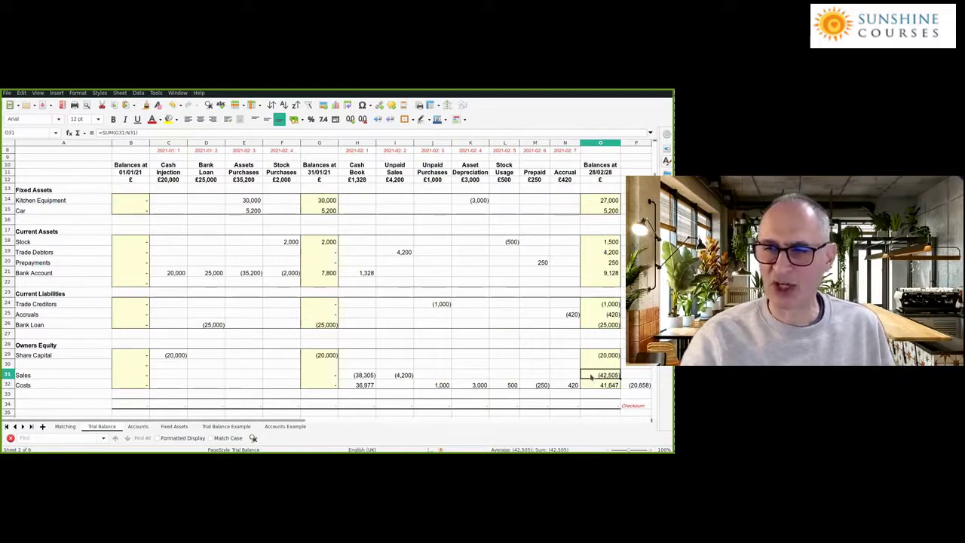
Review the closing Sales and Costs balances and the opposing entries of the Cash Injection and Cash Book journals.
{"action": "left_click_drag", "start_coordinate": [592, 382], "coordinate": [593, 375]}
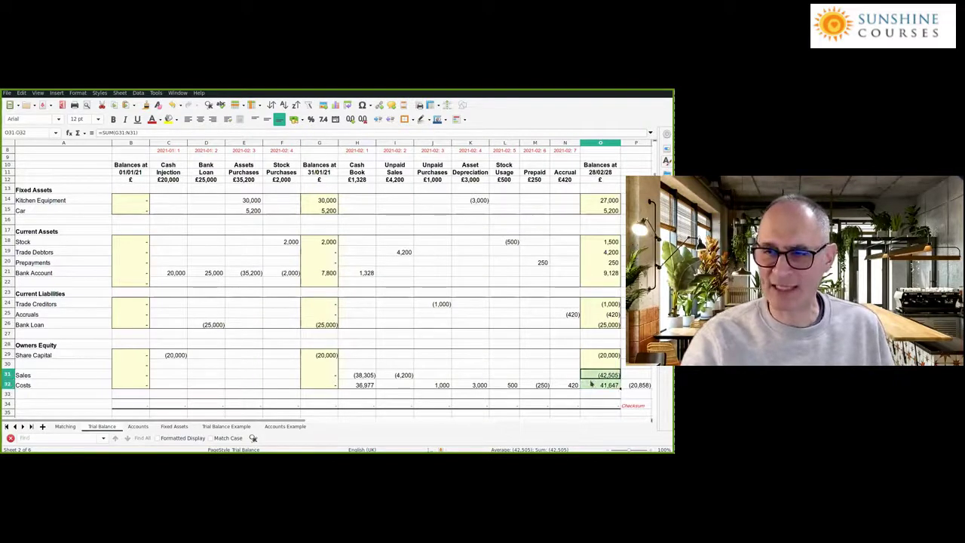
{"action": "left_click", "coordinate": [594, 374]}
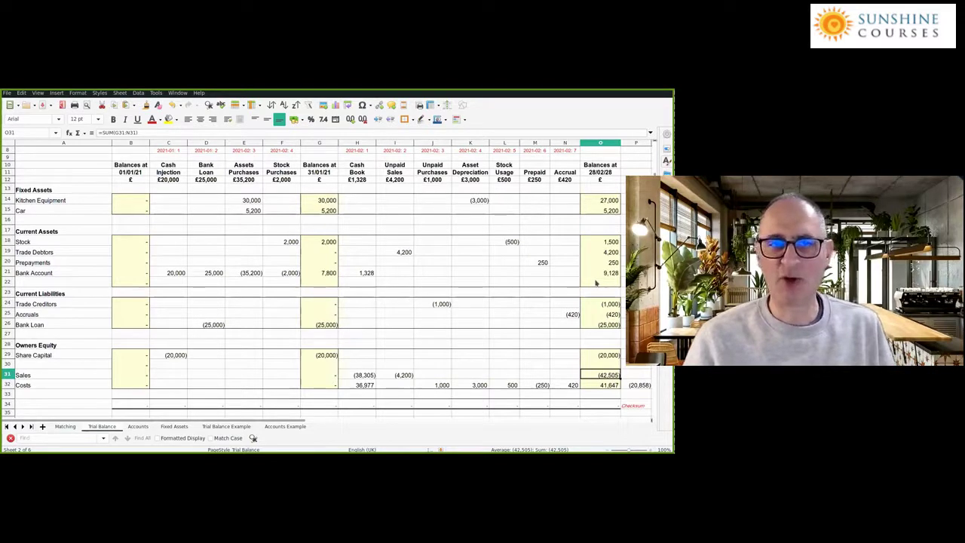
{"action": "left_click", "coordinate": [177, 274]}
{"action": "left_click", "coordinate": [175, 356]}
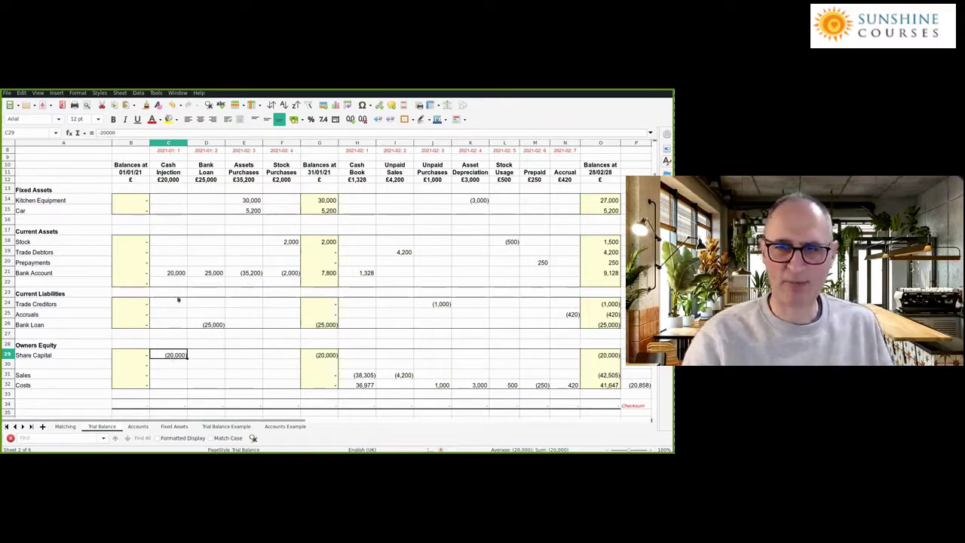
{"action": "left_click", "coordinate": [364, 274]}
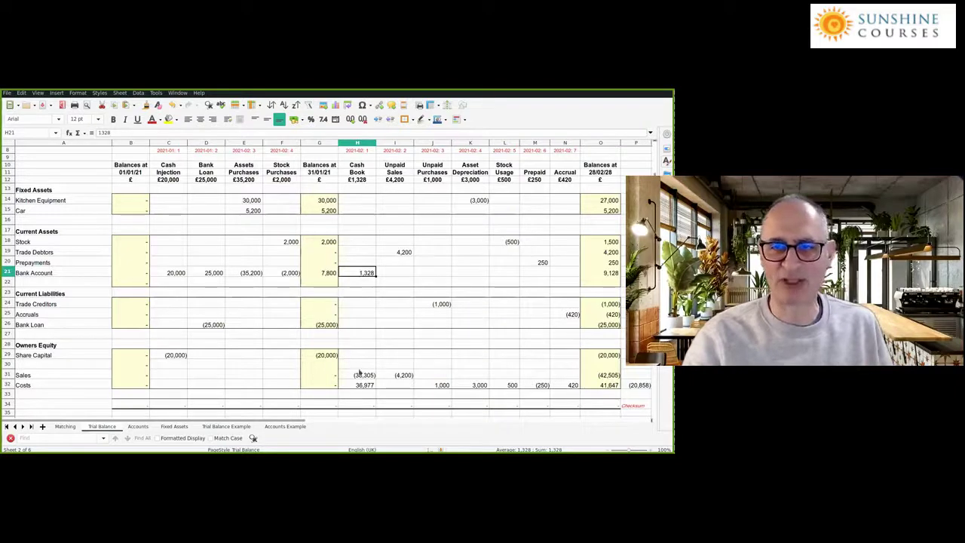
{"action": "left_click", "coordinate": [360, 375]}
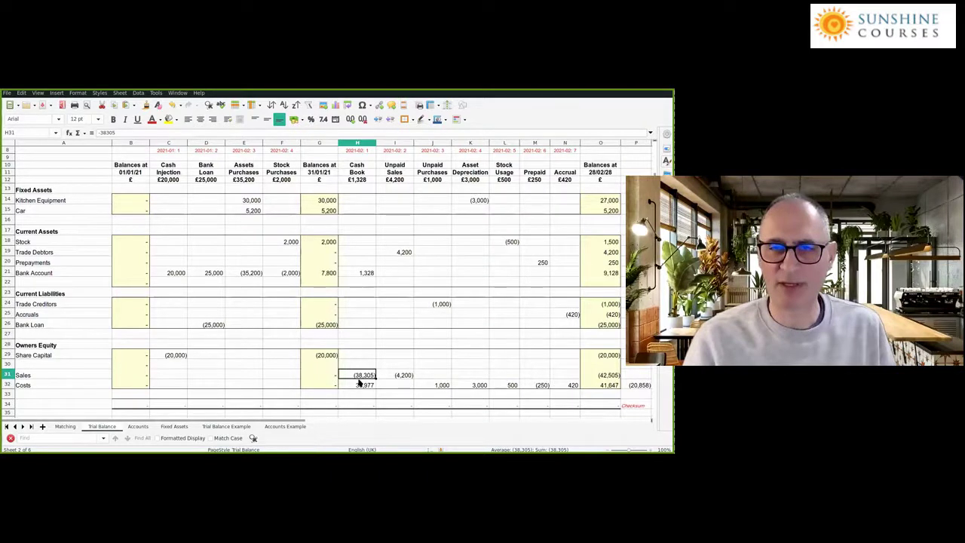
Go through the closing February balances in column O from Kitchen Equipment (O14) down to Bank Account (O21).
{"action": "left_click", "coordinate": [601, 200]}
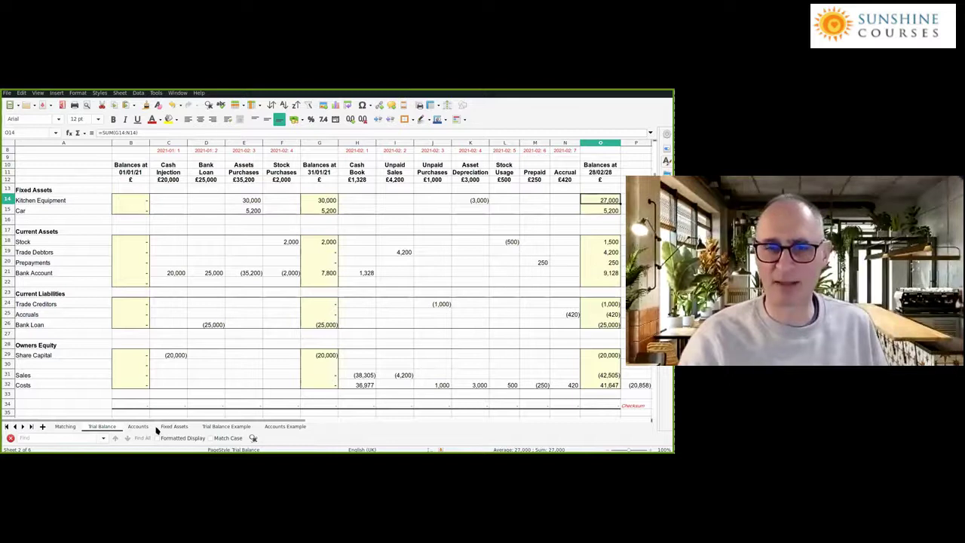
{"action": "key", "text": "Down"}
{"action": "key", "text": "Down"}
{"action": "key", "text": "Down"}
{"action": "key", "text": "Down"}
{"action": "key", "text": "Down"}
{"action": "key", "text": "Down"}
{"action": "key", "text": "Down"}
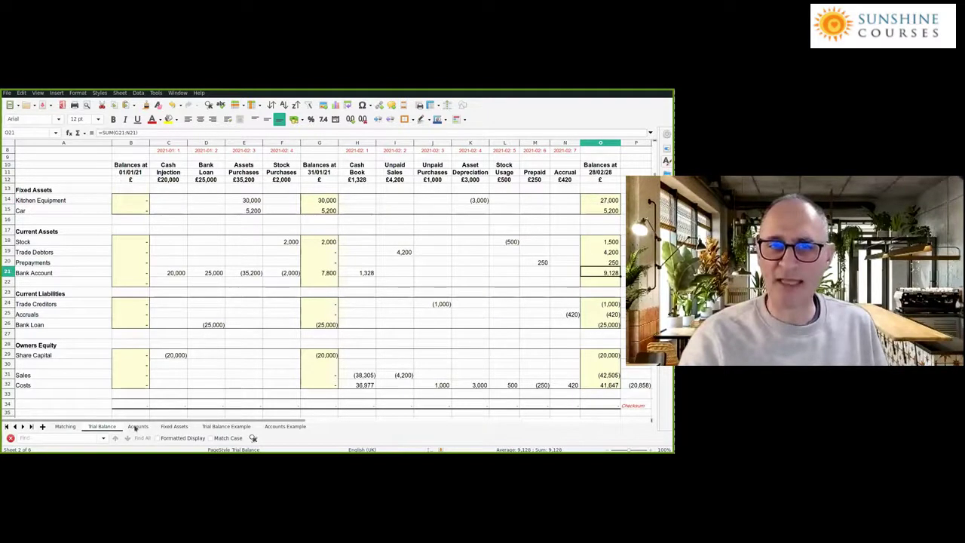
Open the Accounts sheet and inspect the balance sheet's Kitchen Equipment, Car and Bank Balance figures linked from the Trial Balance.
{"action": "key", "text": "ctrl+Page_Down"}
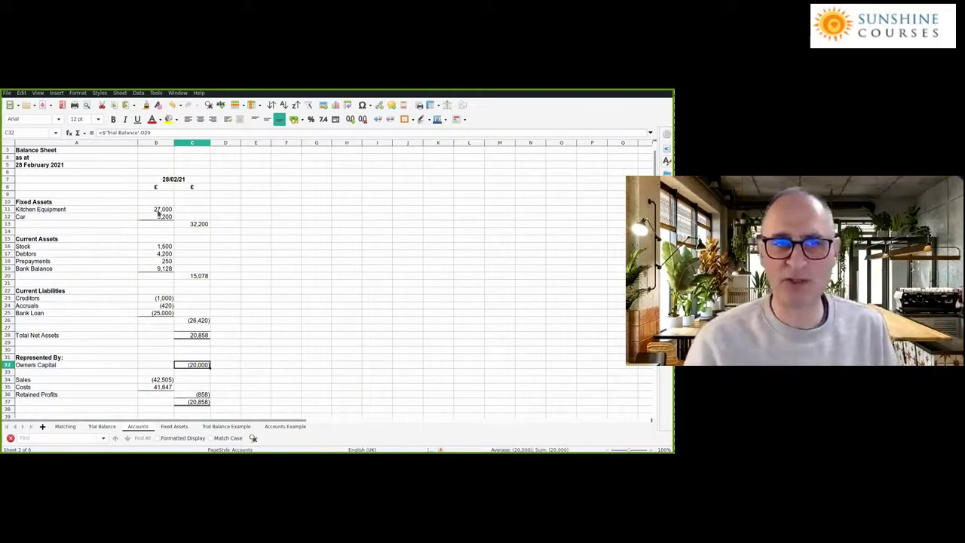
{"action": "left_click", "coordinate": [169, 209]}
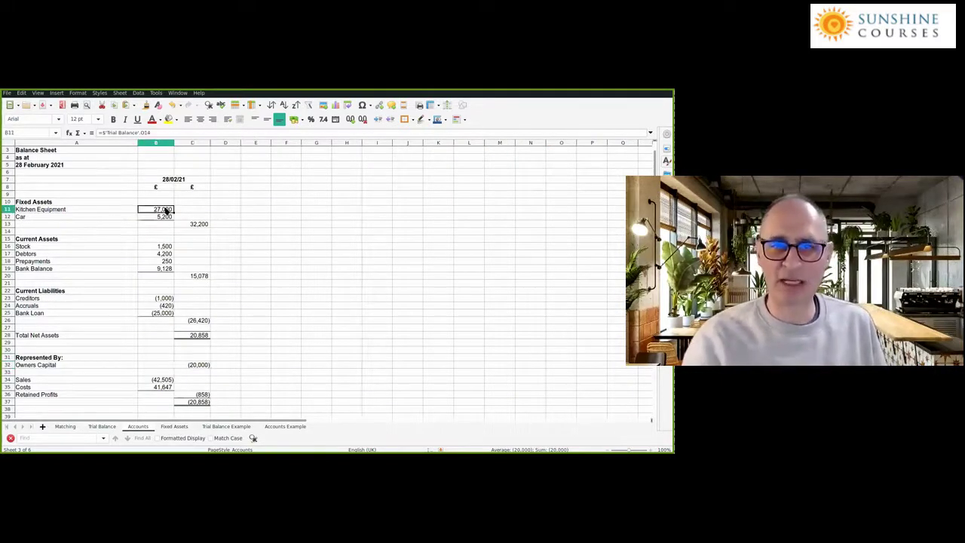
{"action": "left_click", "coordinate": [169, 216]}
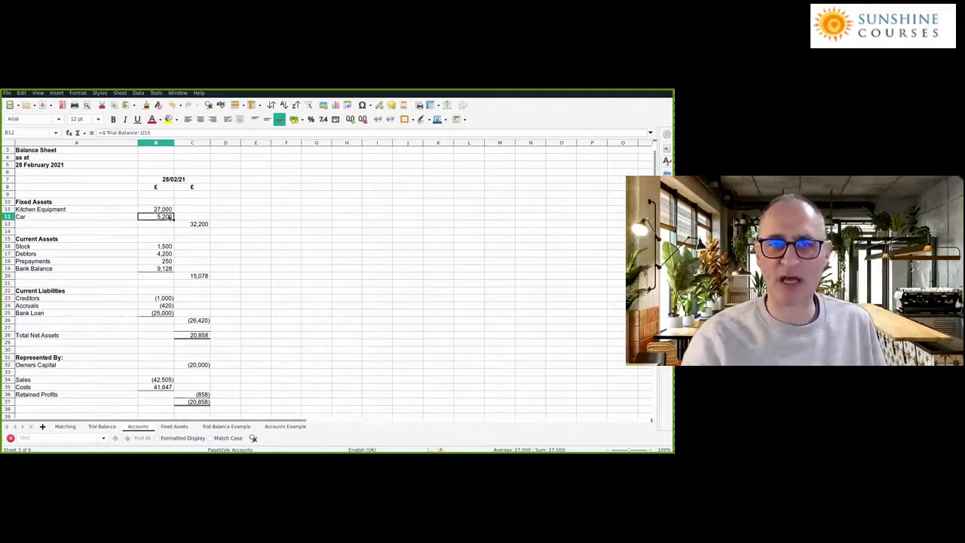
{"action": "left_click", "coordinate": [158, 267]}
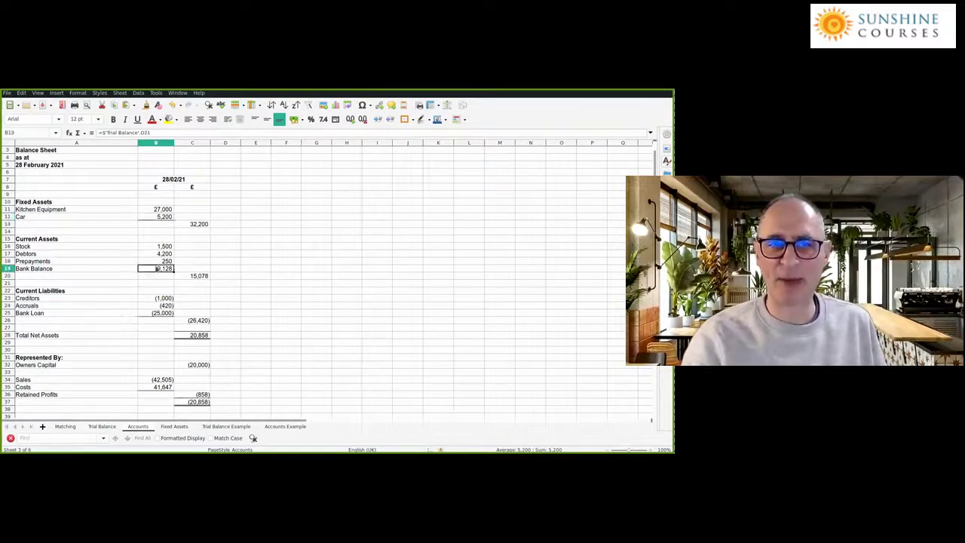
Compare Total Net Assets (C28) with the Represented By section's Sales, Retained Profits and total (C37).
{"action": "left_click", "coordinate": [202, 337]}
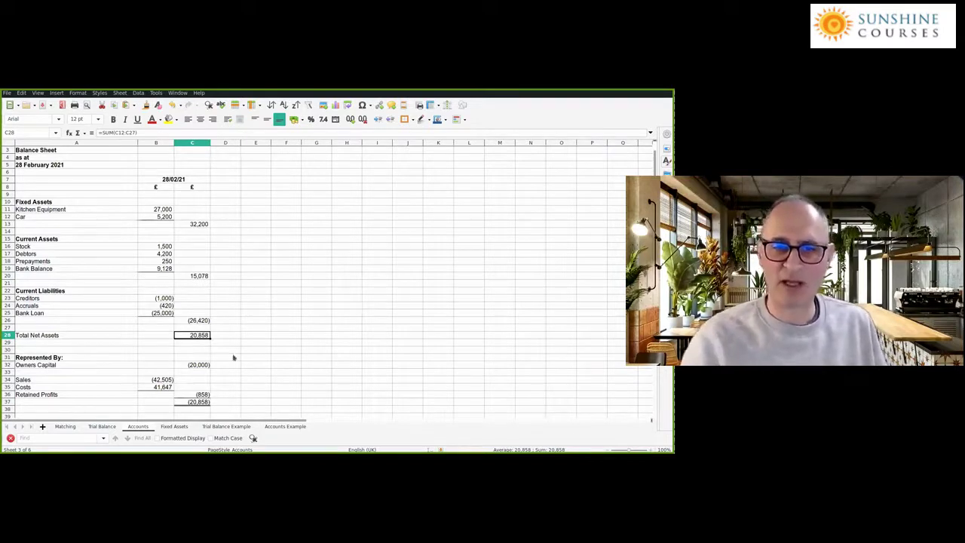
{"action": "left_click", "coordinate": [202, 395]}
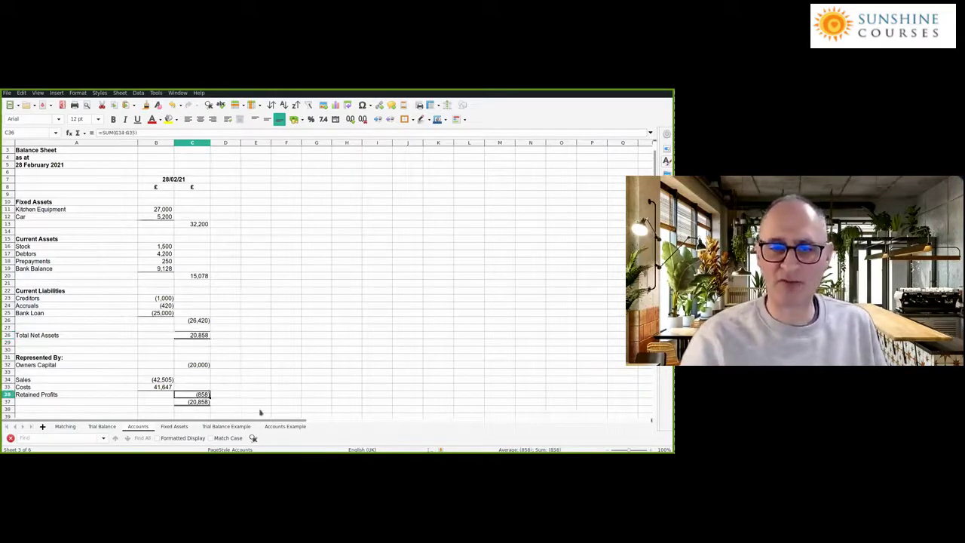
{"action": "left_click", "coordinate": [159, 381]}
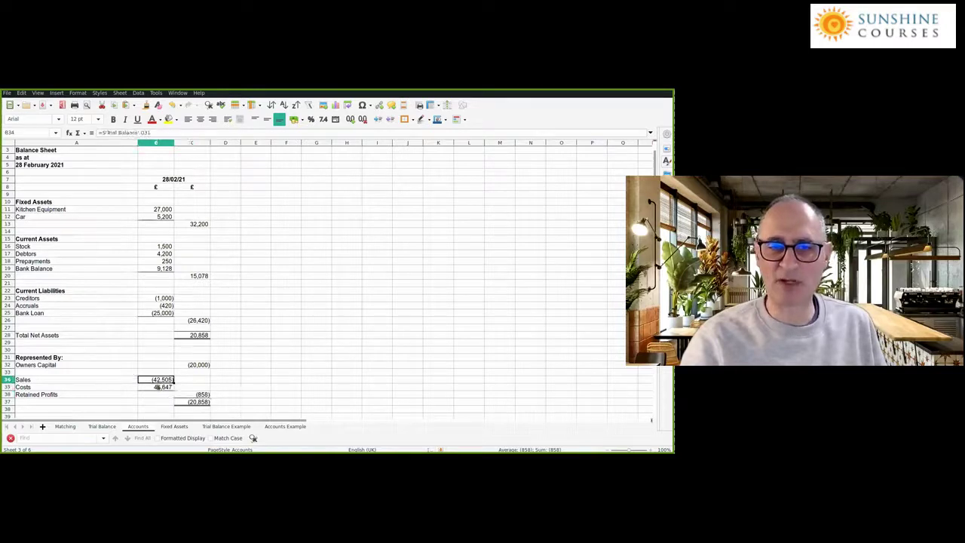
{"action": "left_click", "coordinate": [204, 337]}
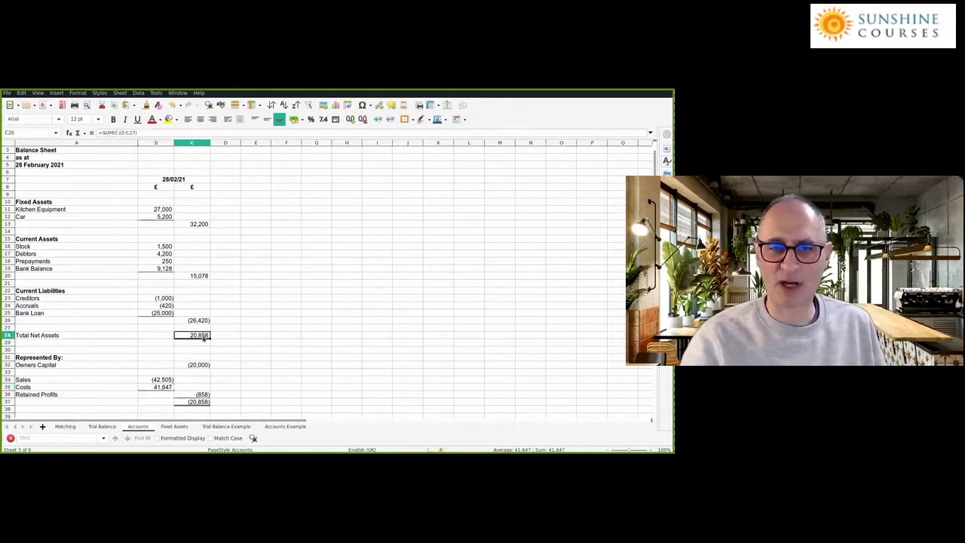
{"action": "left_click", "coordinate": [200, 402]}
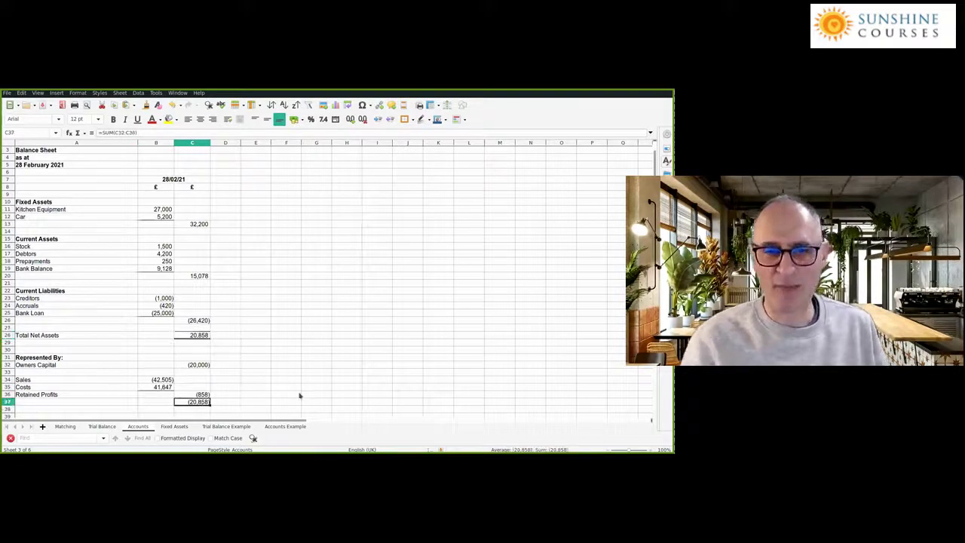